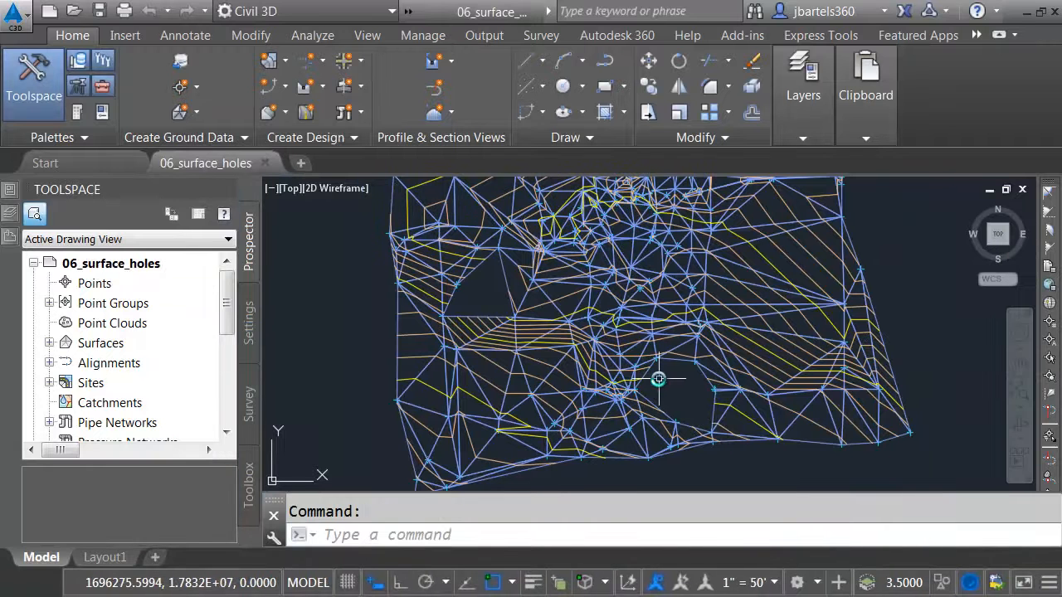
# Add a surface line across the triangular hole in the surface, joining its west vertex to its southeast vertex
pyautogui.scroll(4, 651, 383)
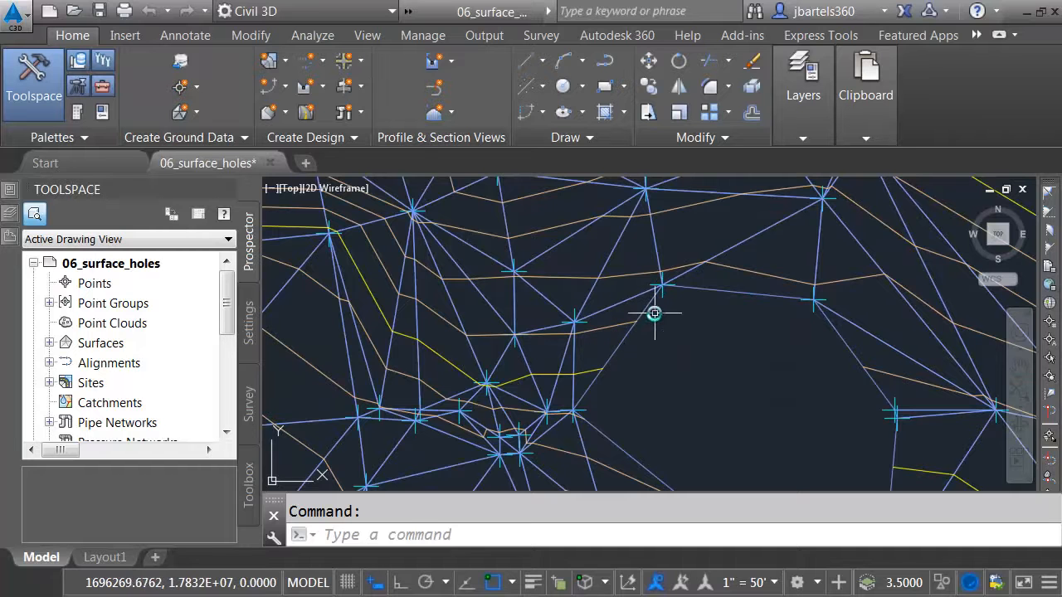
pyautogui.scroll(-3, 665, 352)
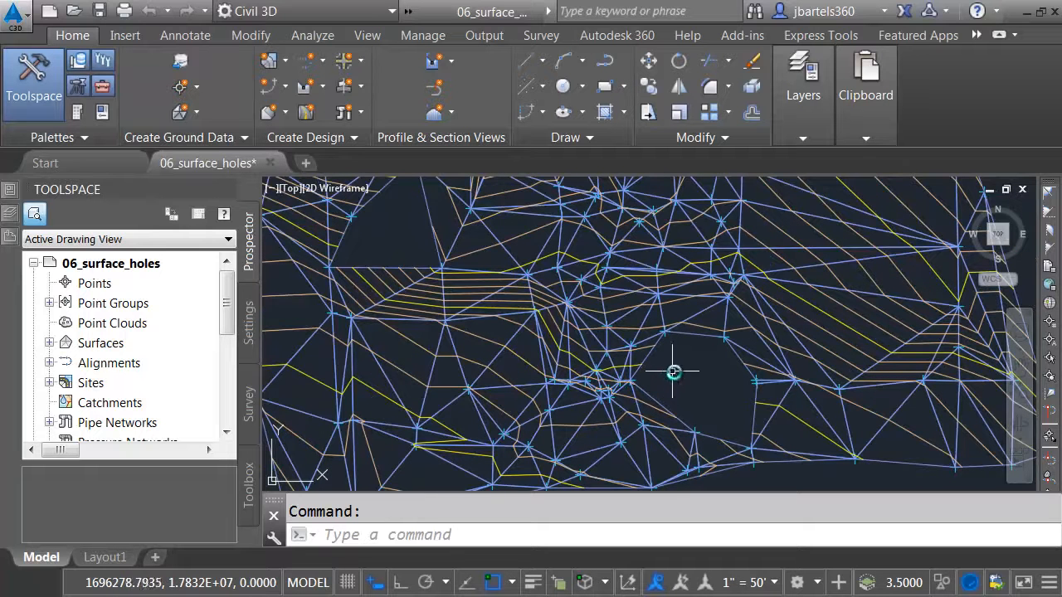
pyautogui.moveTo(385, 239)
pyautogui.mouseDown(button='middle')
pyautogui.moveTo(420, 284)
pyautogui.moveTo(481, 315)
pyautogui.mouseUp(button='middle')
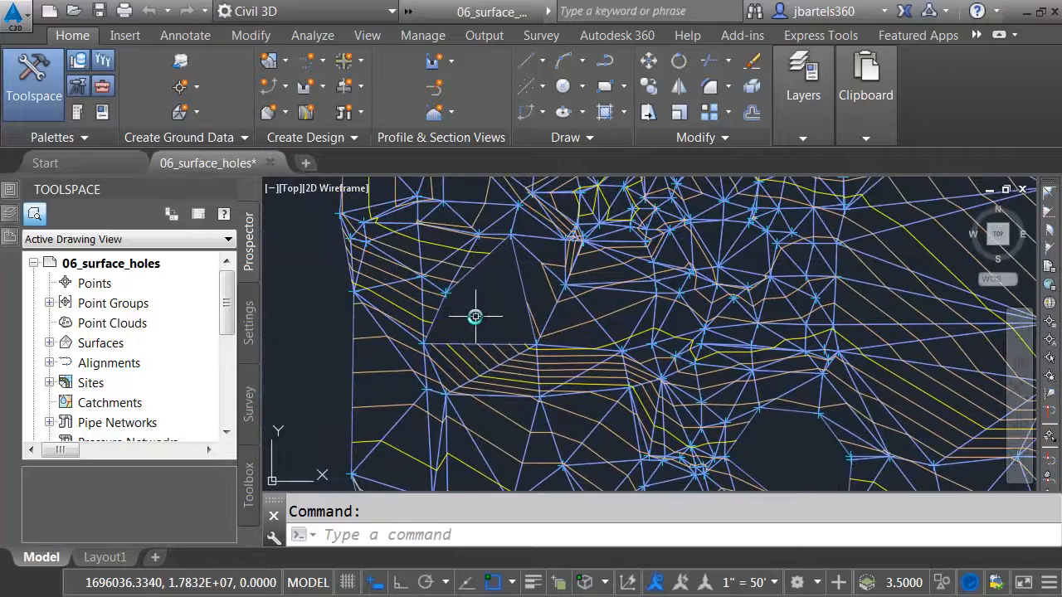
pyautogui.scroll(3, 468, 301)
pyautogui.moveTo(484, 308); pyautogui.dragTo(534, 363, button='middle')
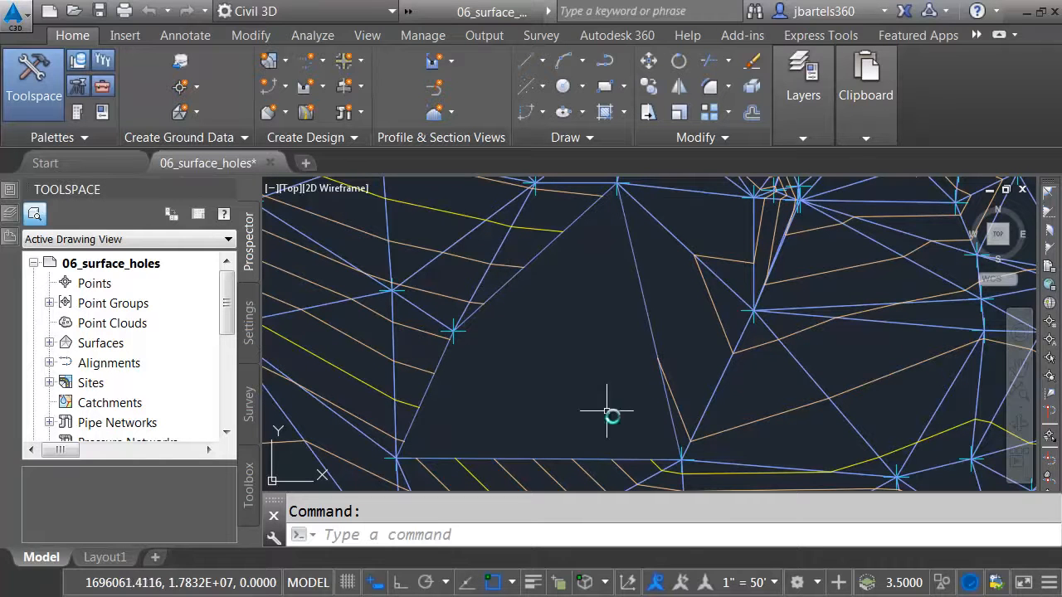
pyautogui.click(632, 266)
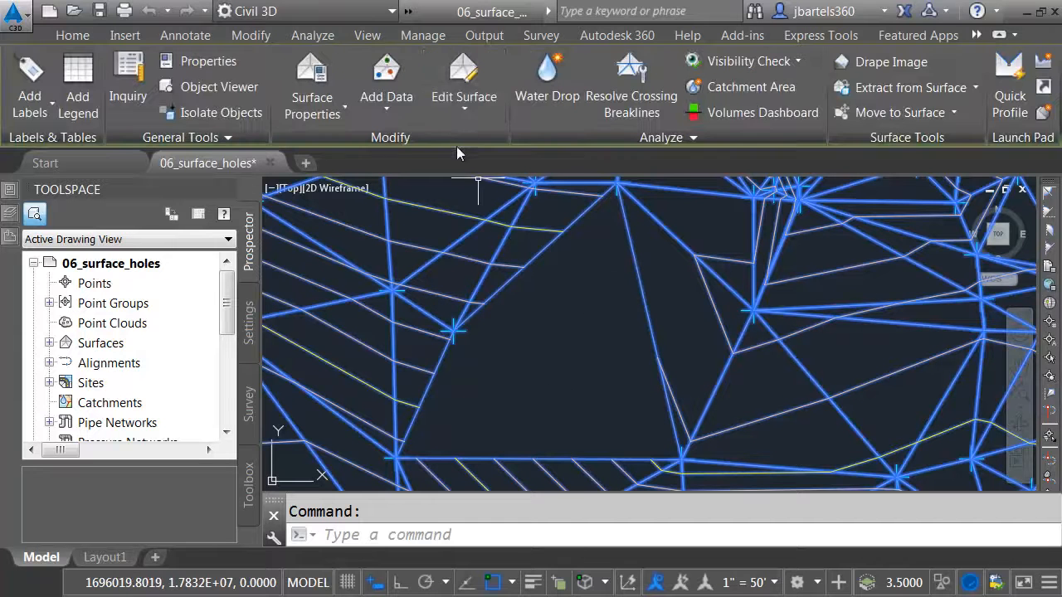
pyautogui.click(462, 104)
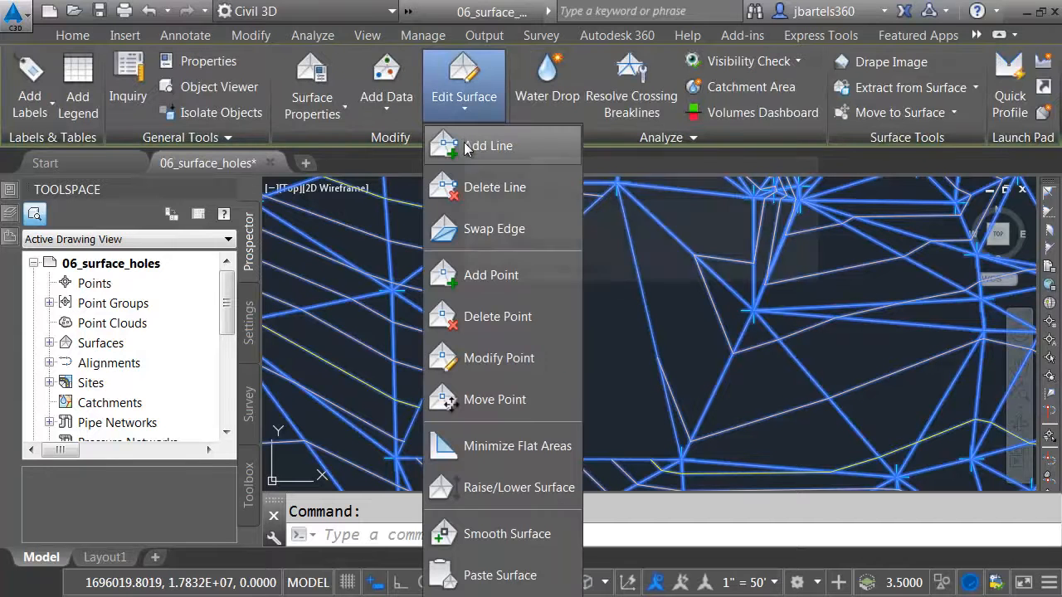
pyautogui.click(444, 144)
pyautogui.click(455, 330)
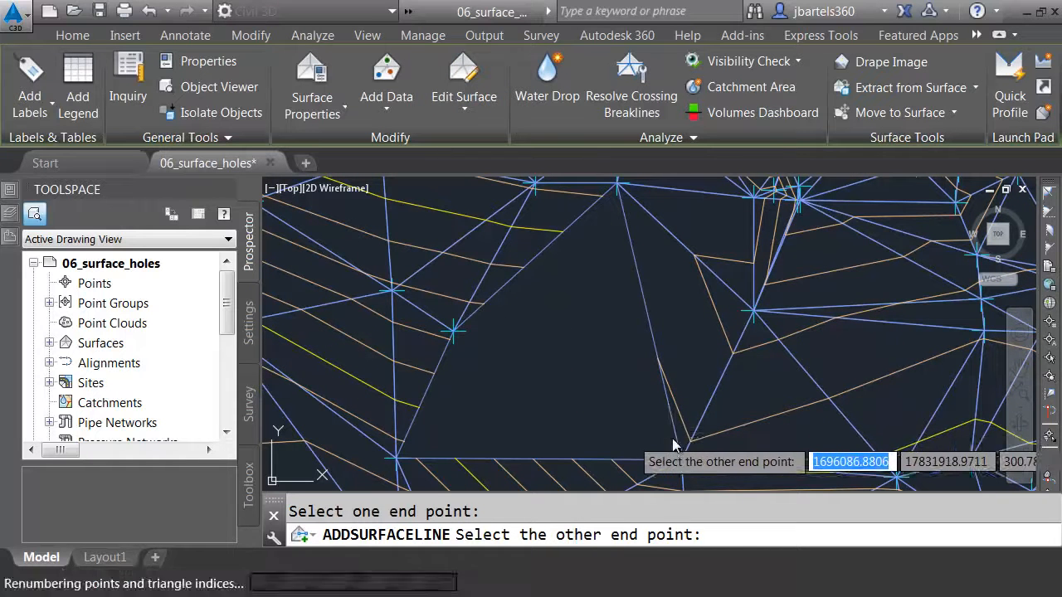
pyautogui.click(645, 450)
pyautogui.press('Escape')
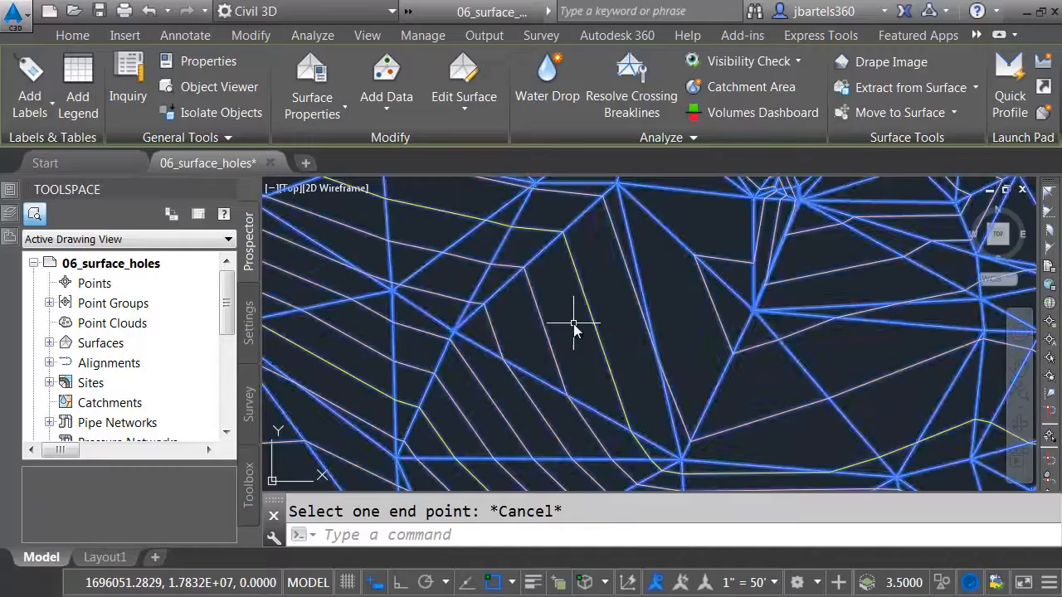
# Add surface lines across the large polygonal hole from its south vertex to the east, northeast and northwest vertices
pyautogui.scroll(-5, 564, 325)
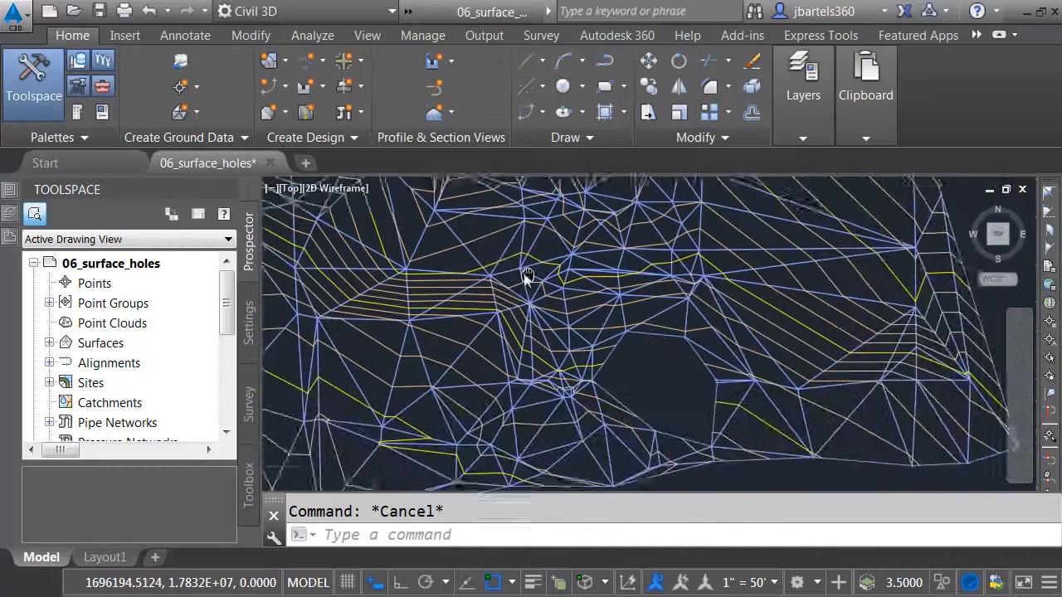
pyautogui.scroll(2, 610, 349)
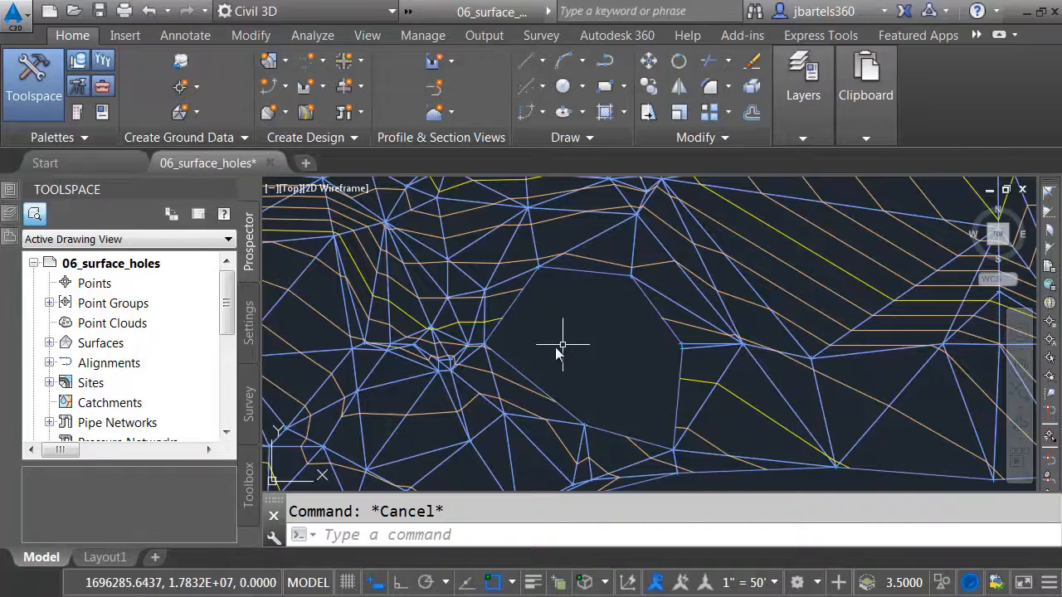
pyautogui.click(520, 375)
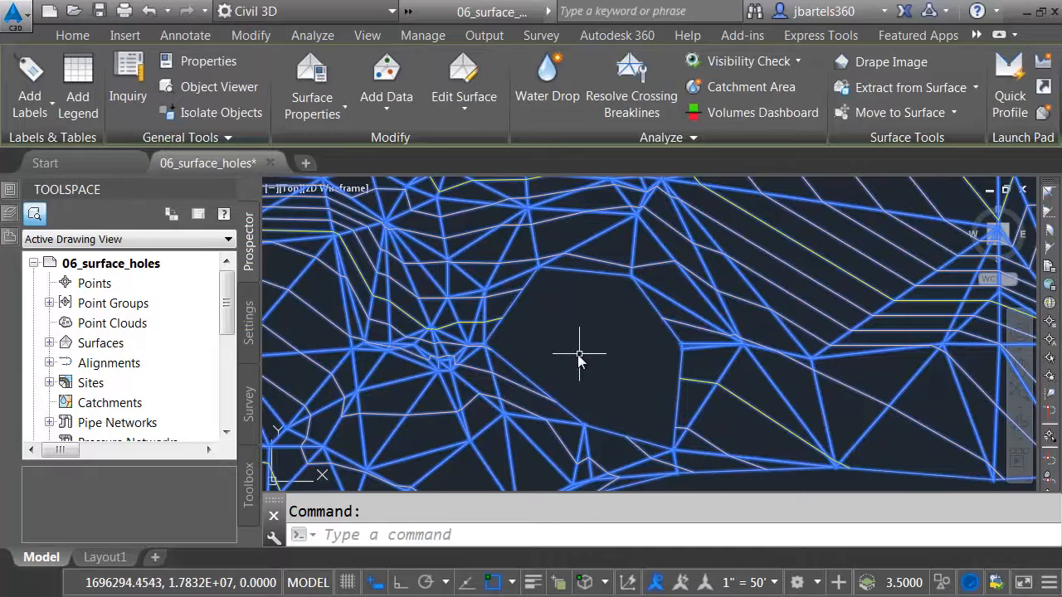
pyautogui.click(466, 107)
pyautogui.click(445, 142)
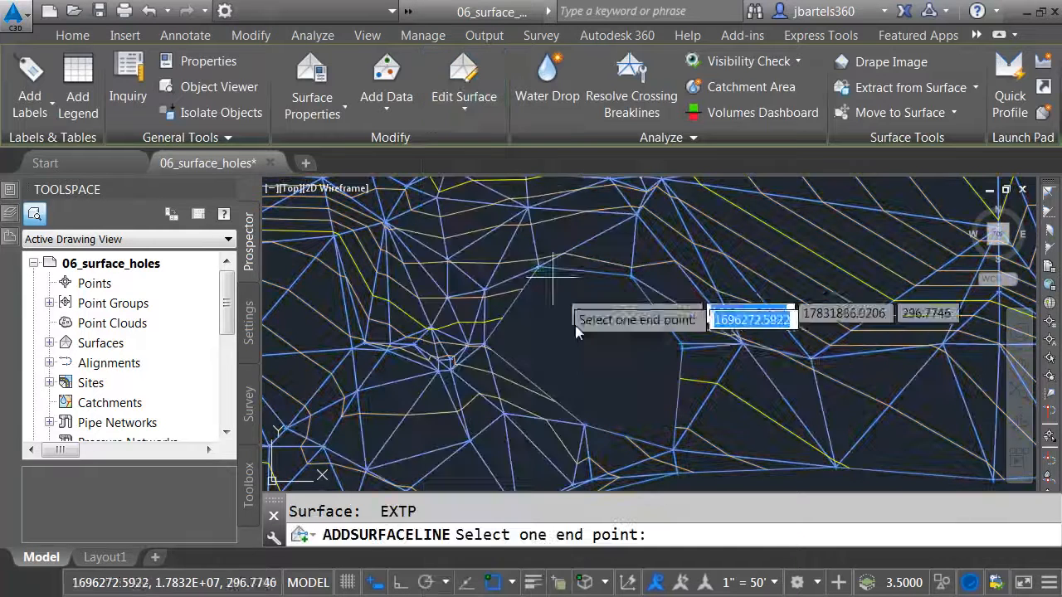
pyautogui.click(586, 426)
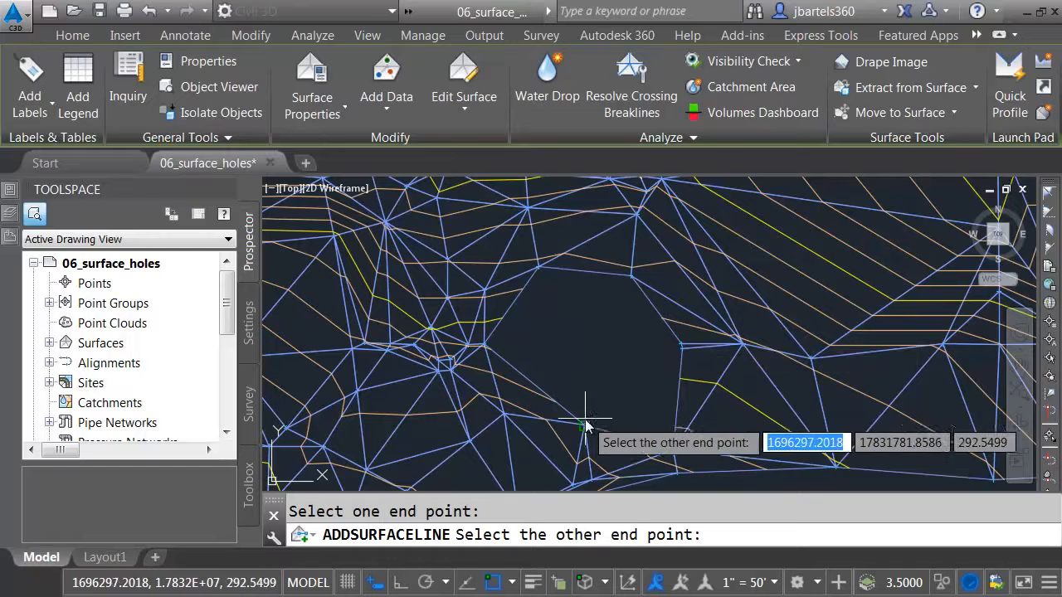
pyautogui.click(628, 369)
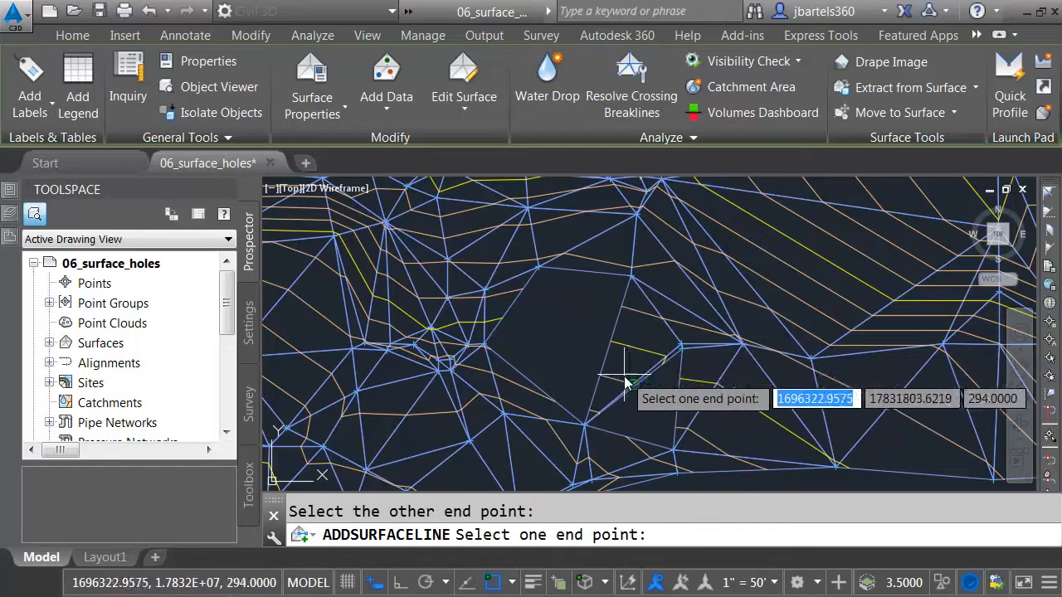
pyautogui.click(586, 424)
pyautogui.click(541, 270)
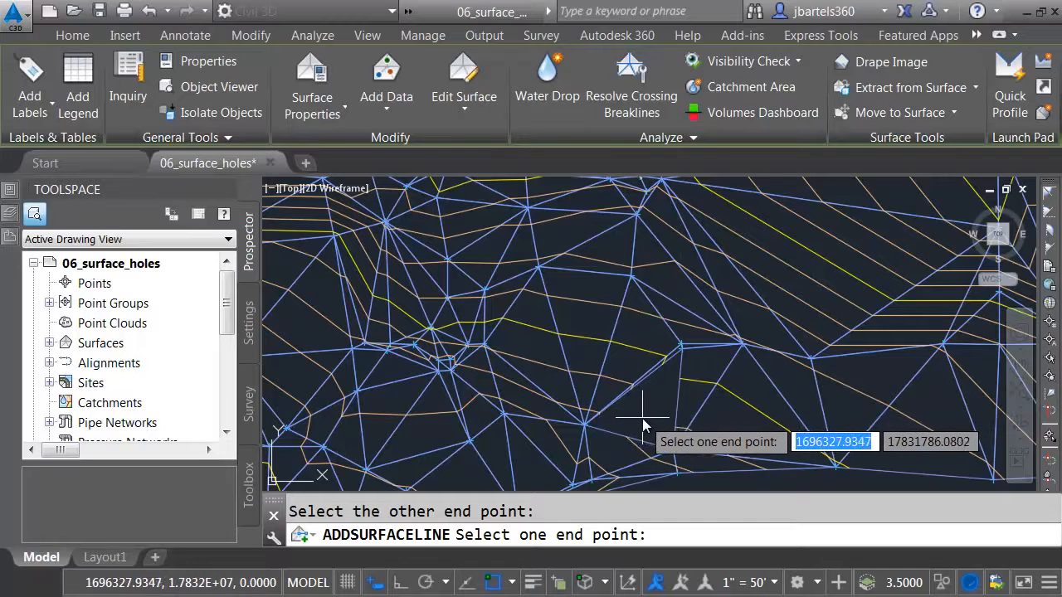
pyautogui.press('Escape')
pyautogui.press('Escape')
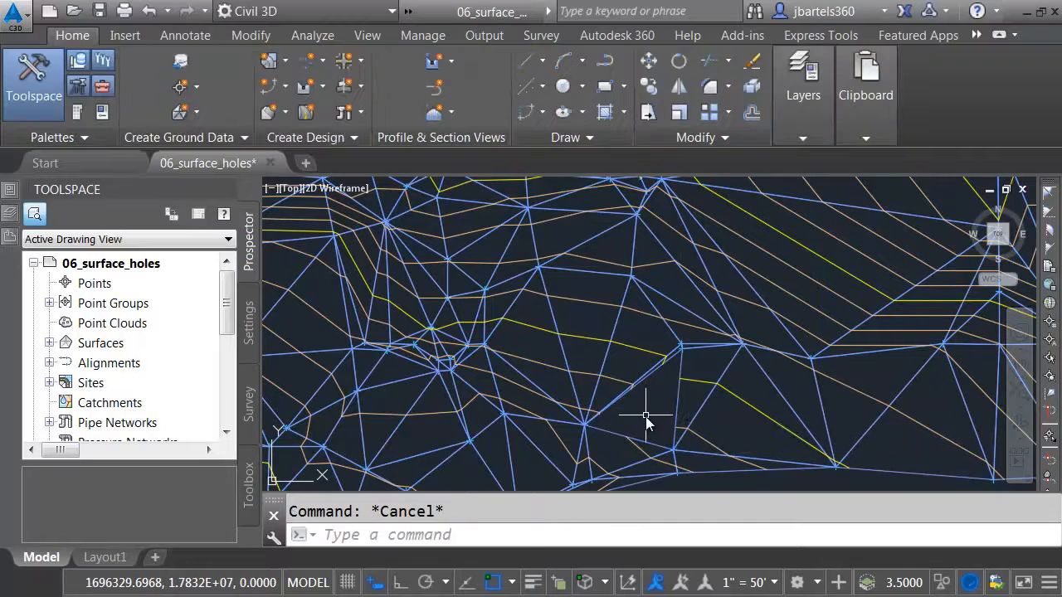
# Add a surface point on the remaining gap's east edge using the Nearest snap, accepting the default elevation of 294.582709
pyautogui.scroll(5, 651, 438)
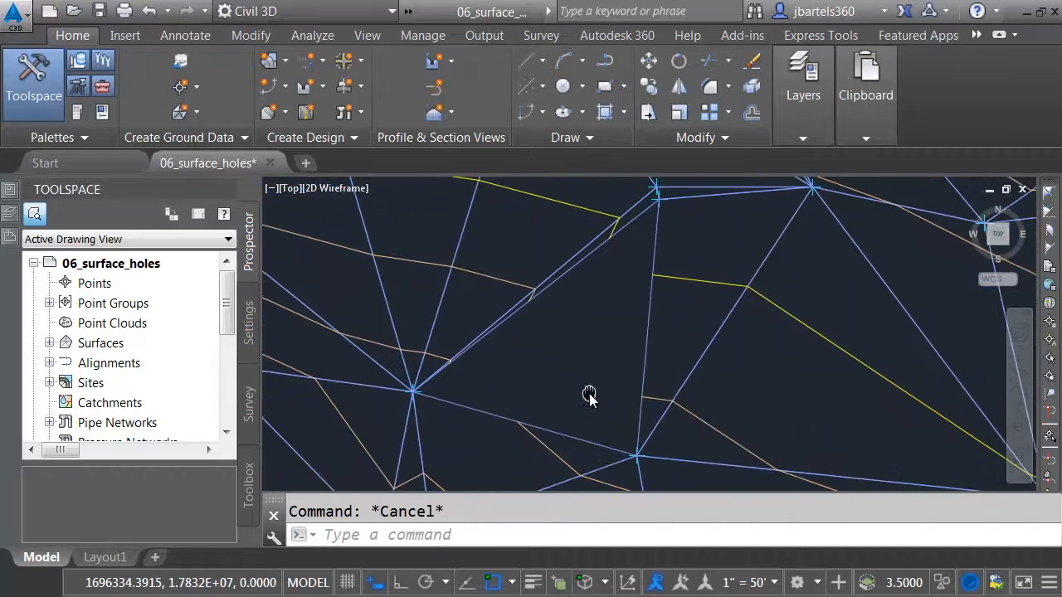
pyautogui.click(559, 280)
pyautogui.click(466, 105)
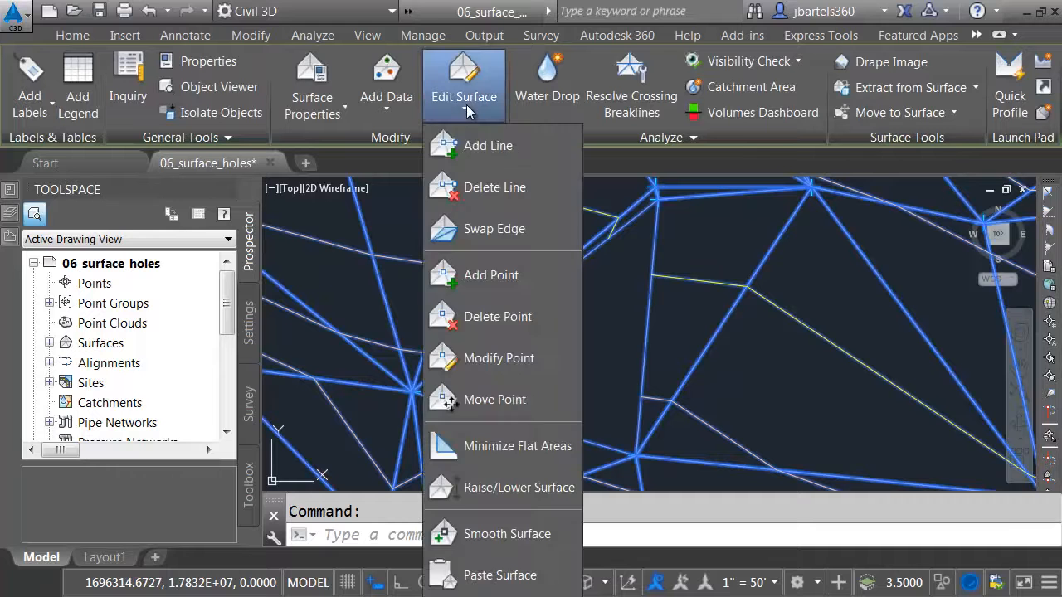
pyautogui.click(454, 276)
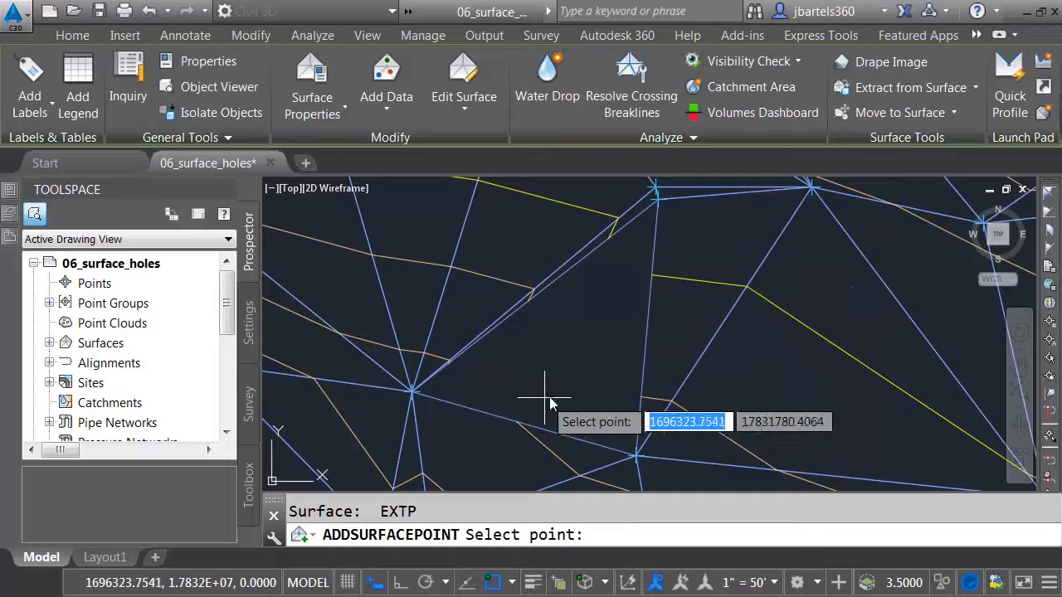
pyautogui.keyDown('shift'); pyautogui.rightClick(612, 301); pyautogui.keyUp('shift')
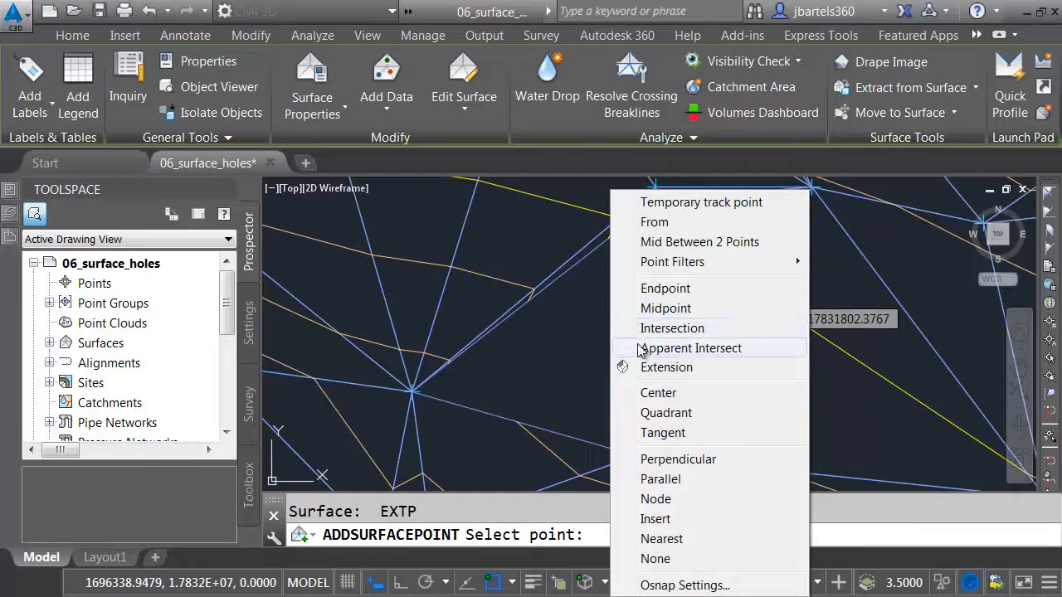
pyautogui.click(652, 539)
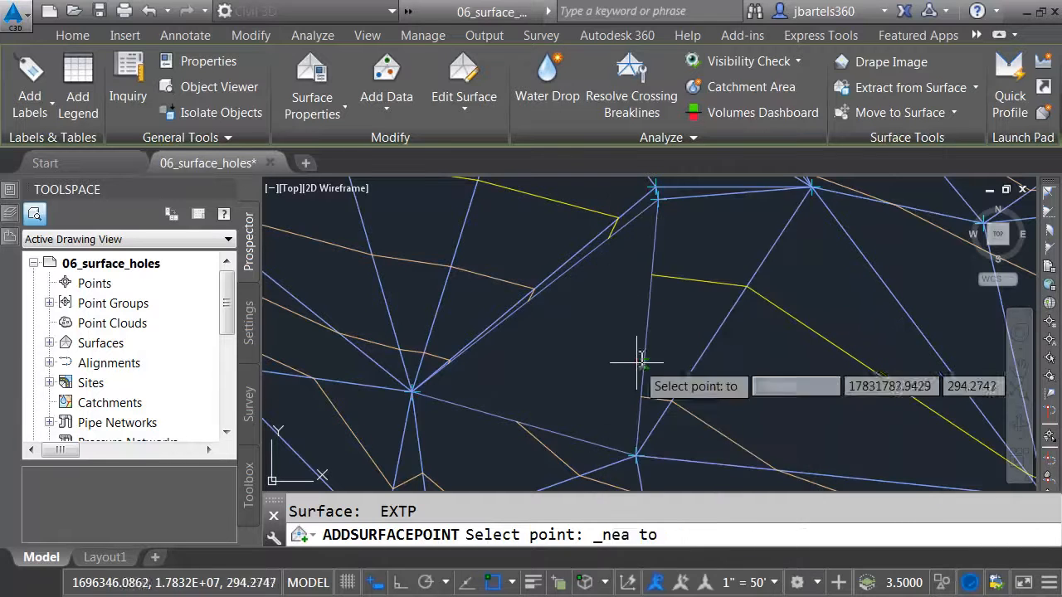
pyautogui.click(629, 332)
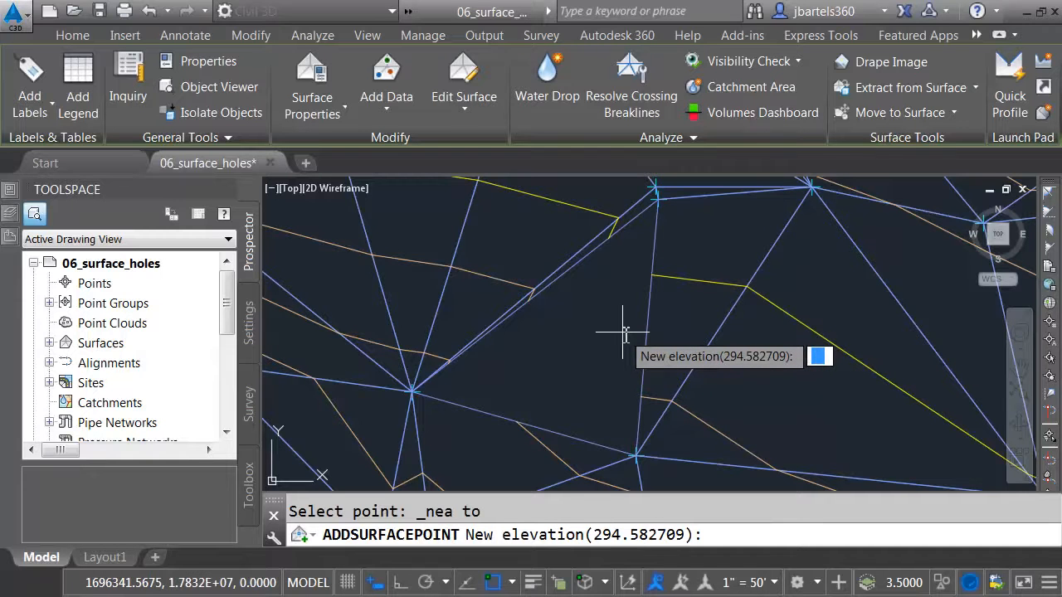
pyautogui.press('Return')
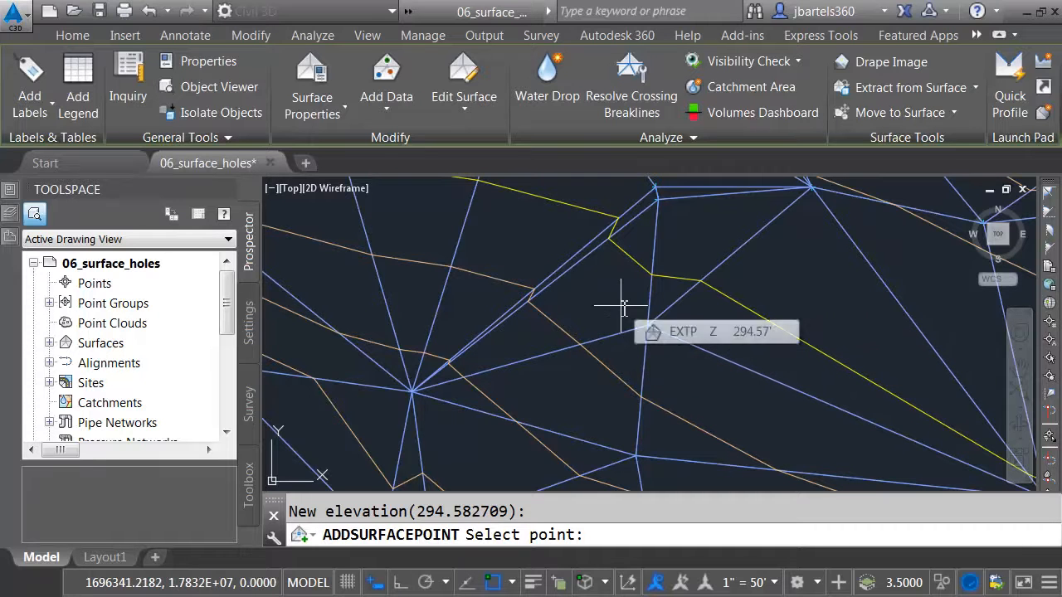
pyautogui.press('Escape')
pyautogui.press('Escape')
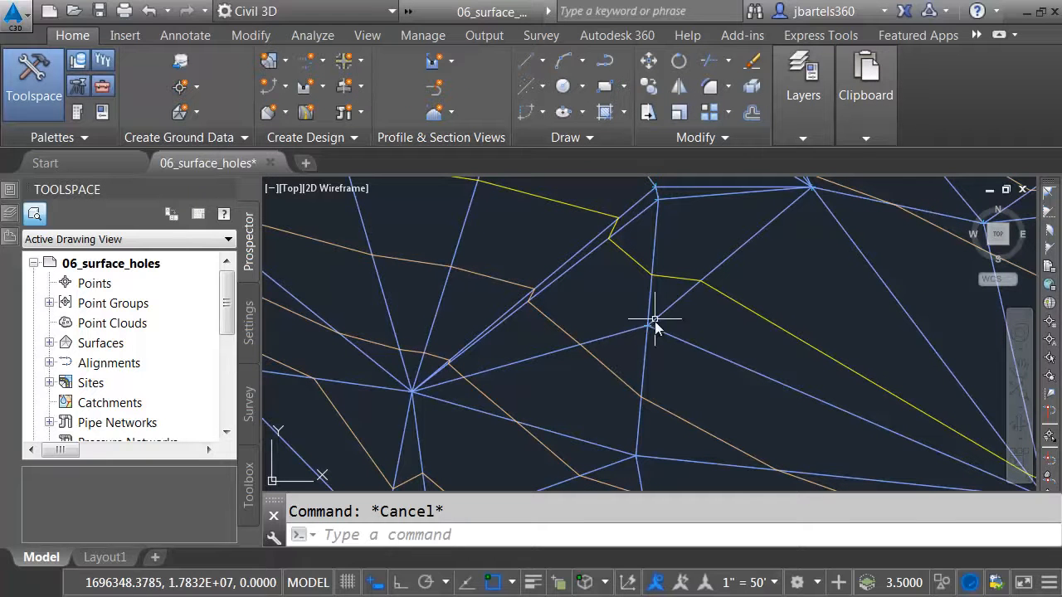
# Delete the surface point just added on the gap's east edge
pyautogui.scroll(4, 653, 327)
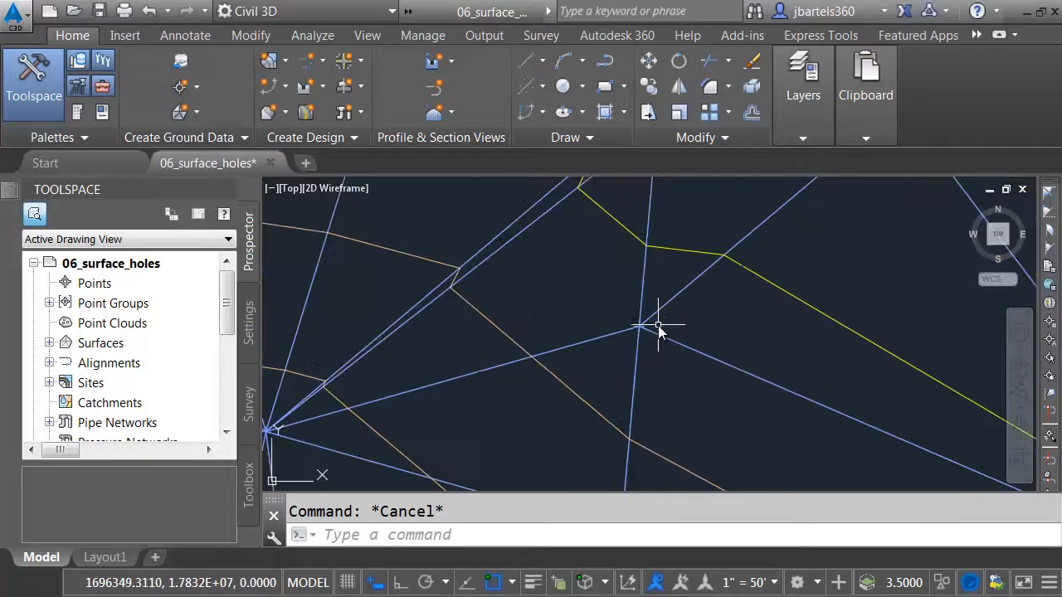
pyautogui.moveTo(637, 330); pyautogui.dragTo(594, 331, button='middle')
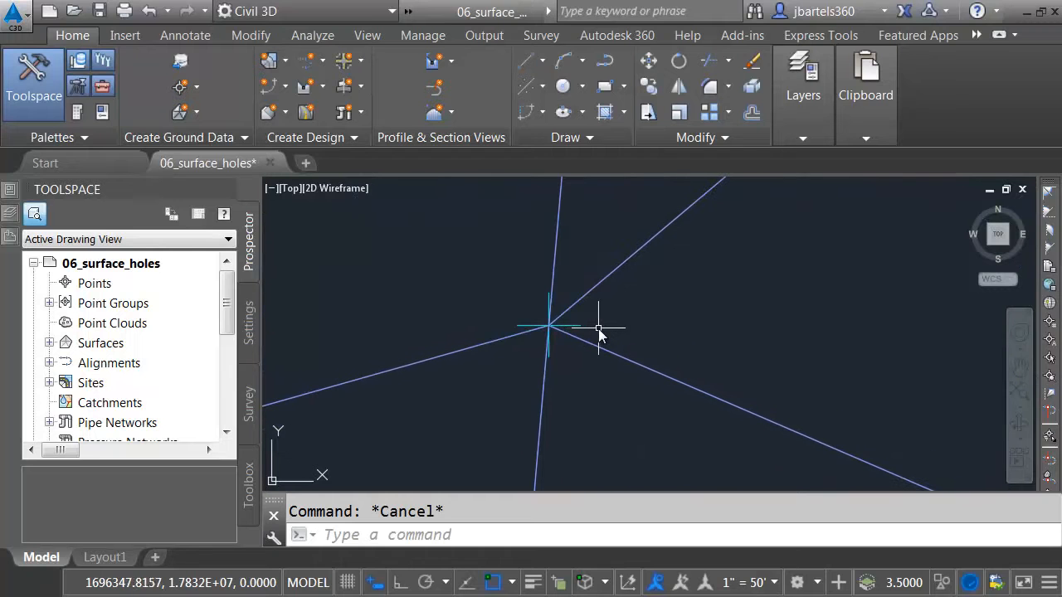
pyautogui.click(597, 347)
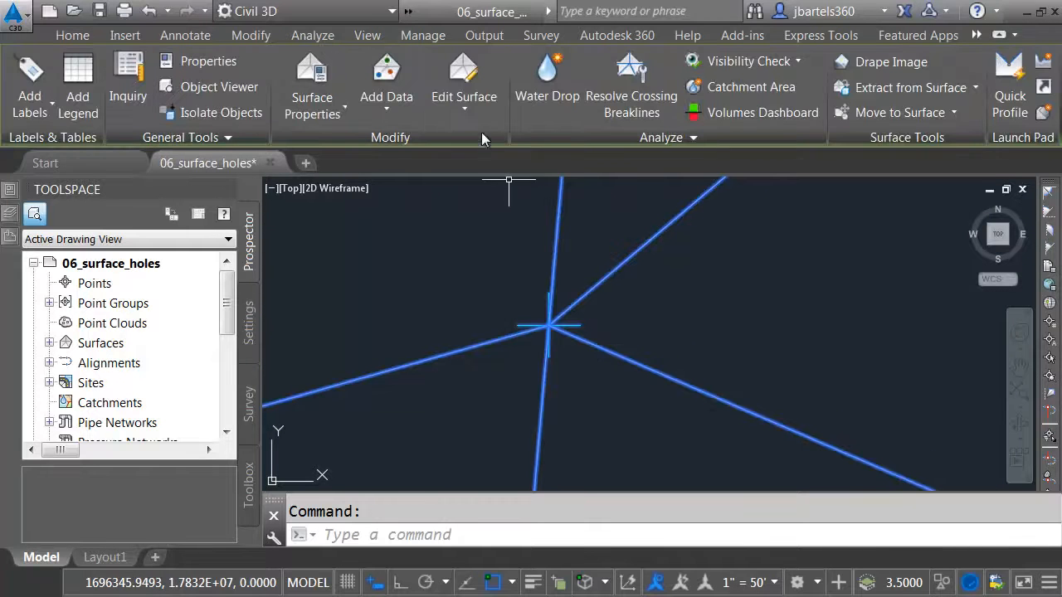
pyautogui.click(462, 108)
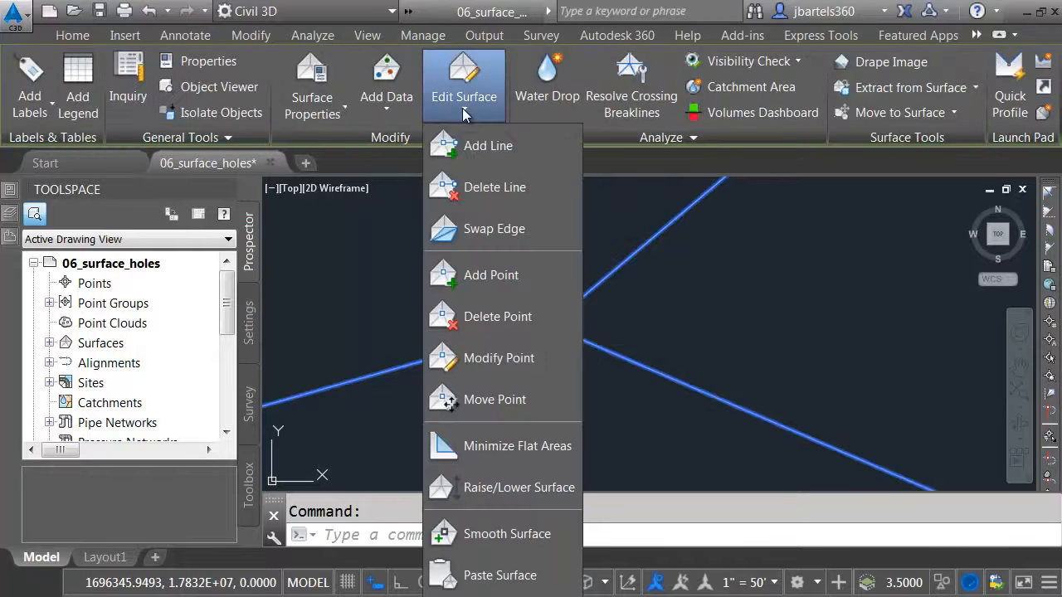
pyautogui.click(469, 317)
pyautogui.click(540, 325)
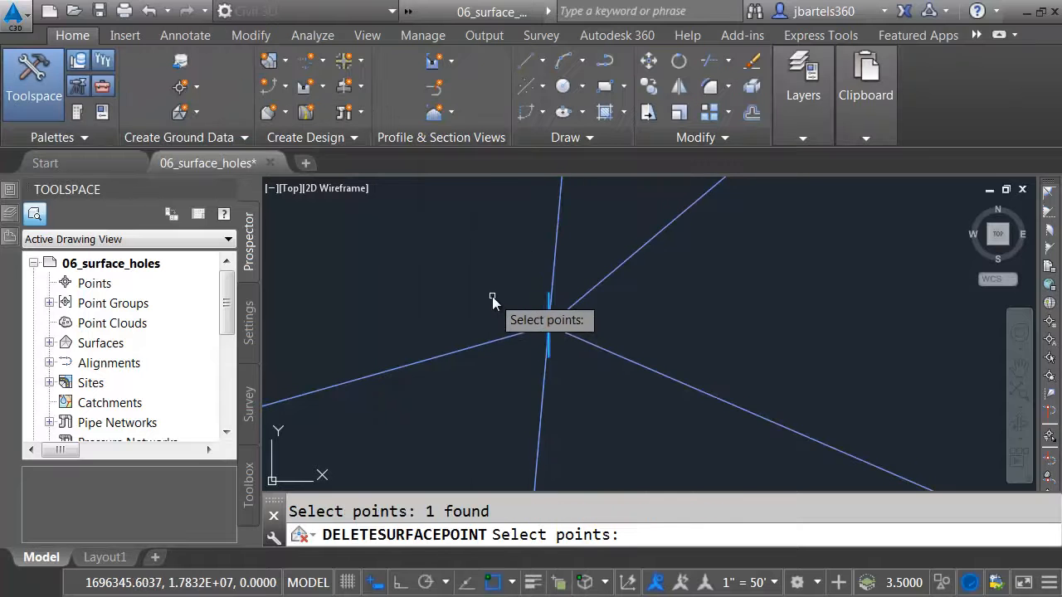
pyautogui.press('Return')
pyautogui.scroll(-5, 514, 315)
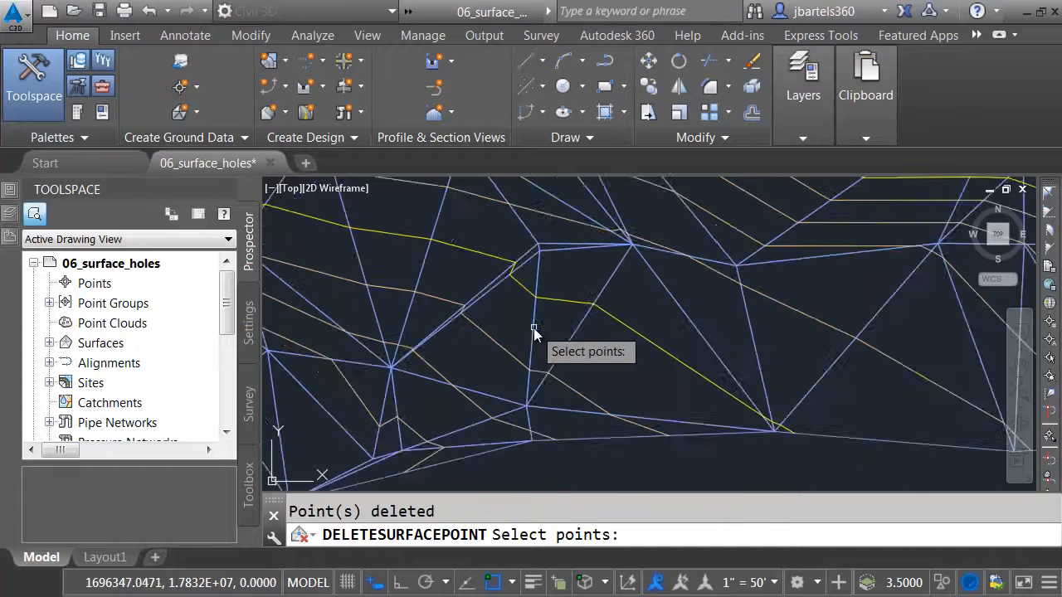
pyautogui.moveTo(543, 328); pyautogui.dragTo(633, 370, button='middle')
pyautogui.press('Escape')
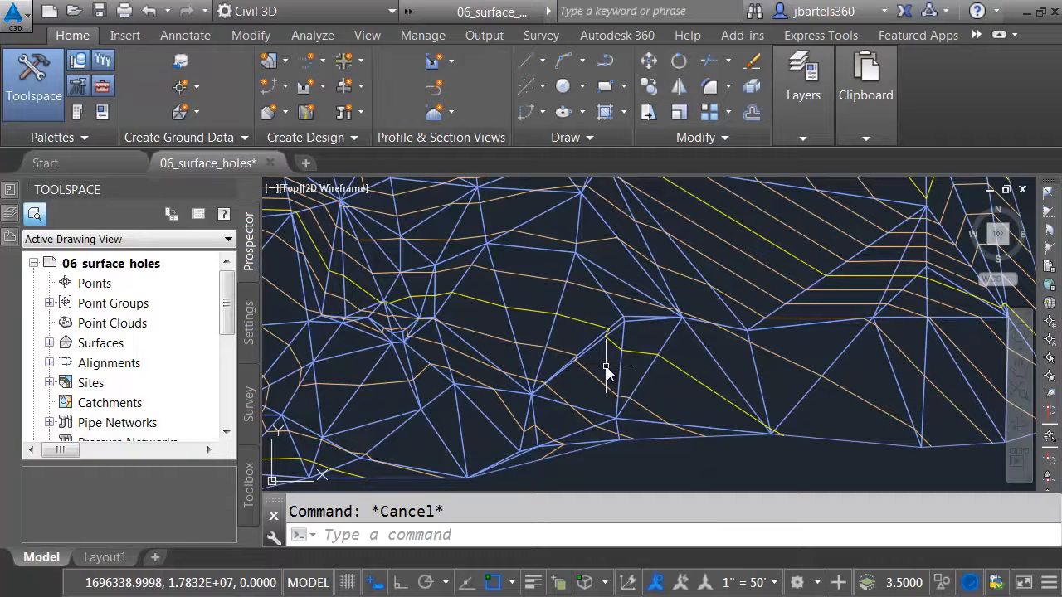
# Undo all the surface edits at once with the UNDO command's Back option and confirm undoing everything
pyautogui.write('u')
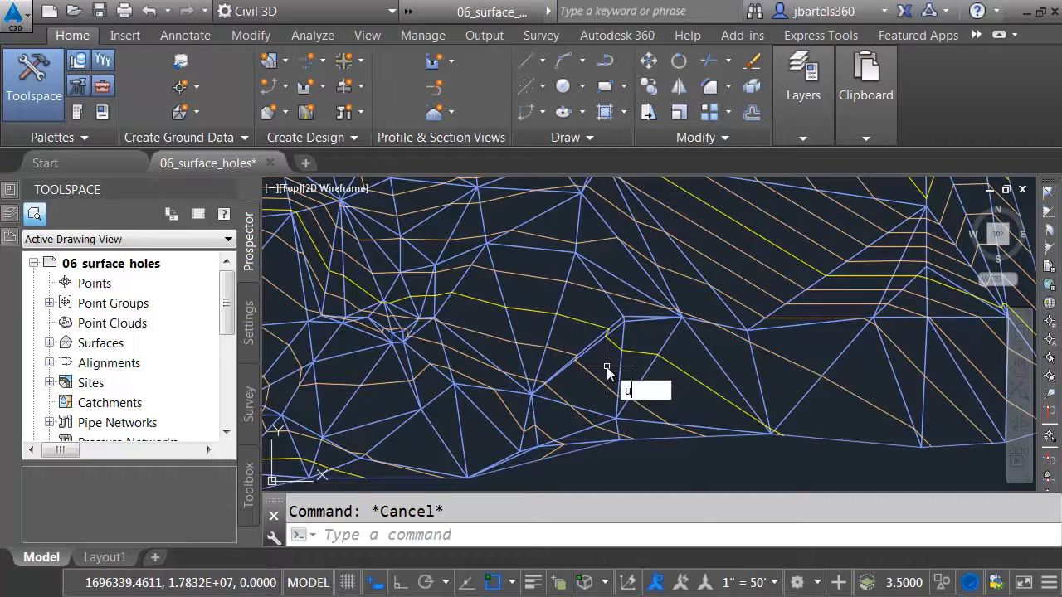
pyautogui.write('ndo')
pyautogui.press('Return')
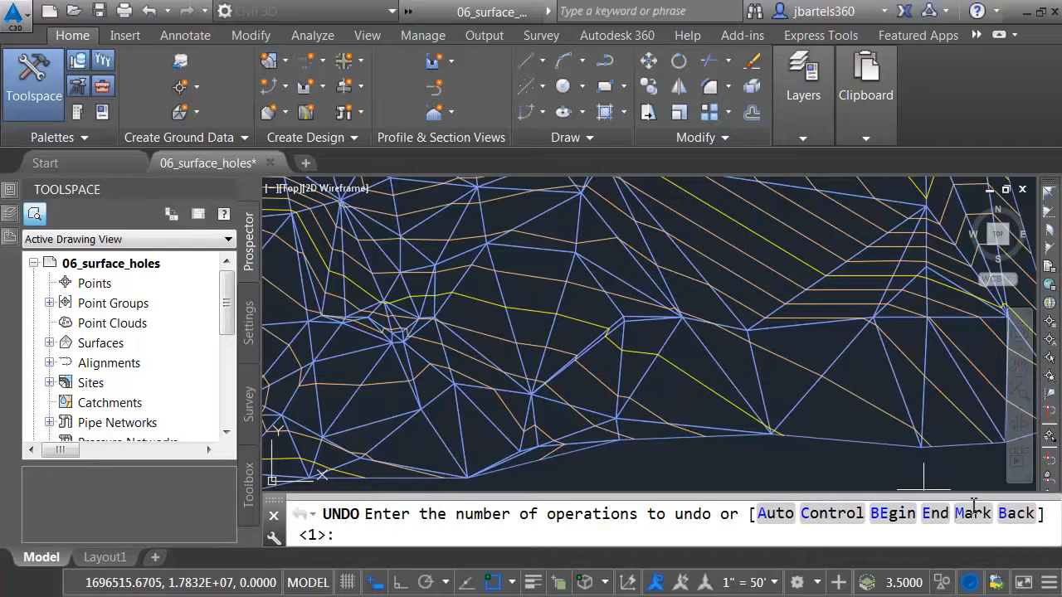
pyautogui.click(1015, 514)
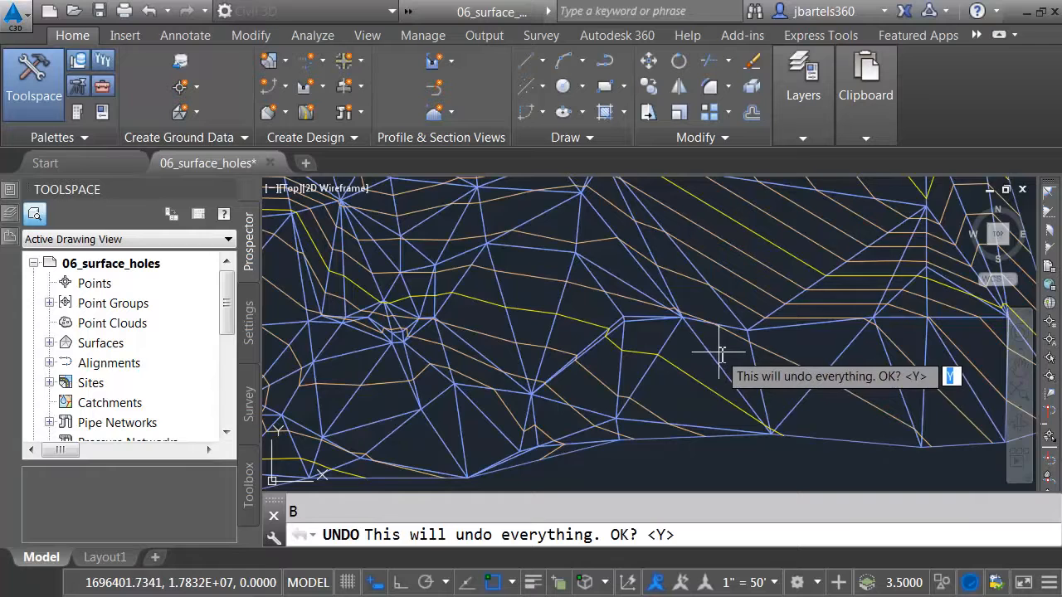
pyautogui.press('Return')
pyautogui.press('Escape')
pyautogui.scroll(5, 661, 402)
pyautogui.moveTo(661, 402); pyautogui.dragTo(589, 346, button='middle')
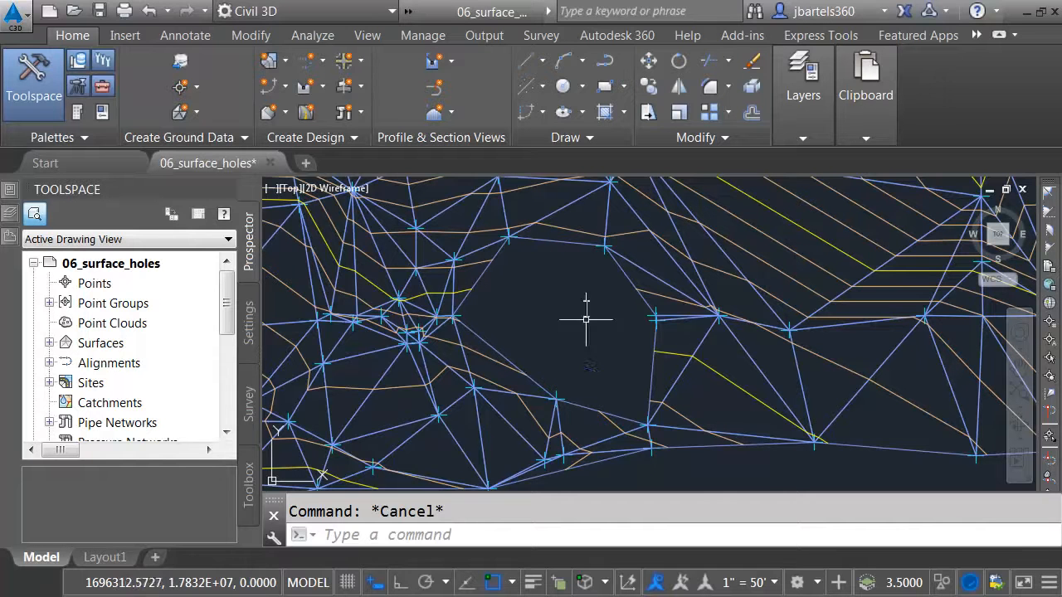
# Change the EXTP surface's style to ADSK-BORDER_ONLY
pyautogui.click(571, 242)
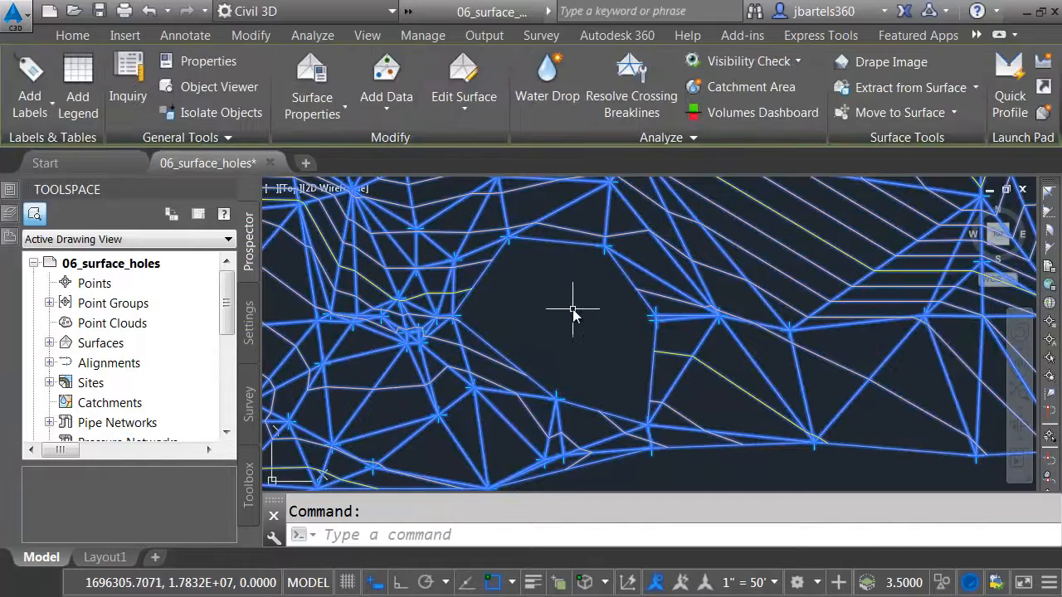
pyautogui.moveTo(6, 190)
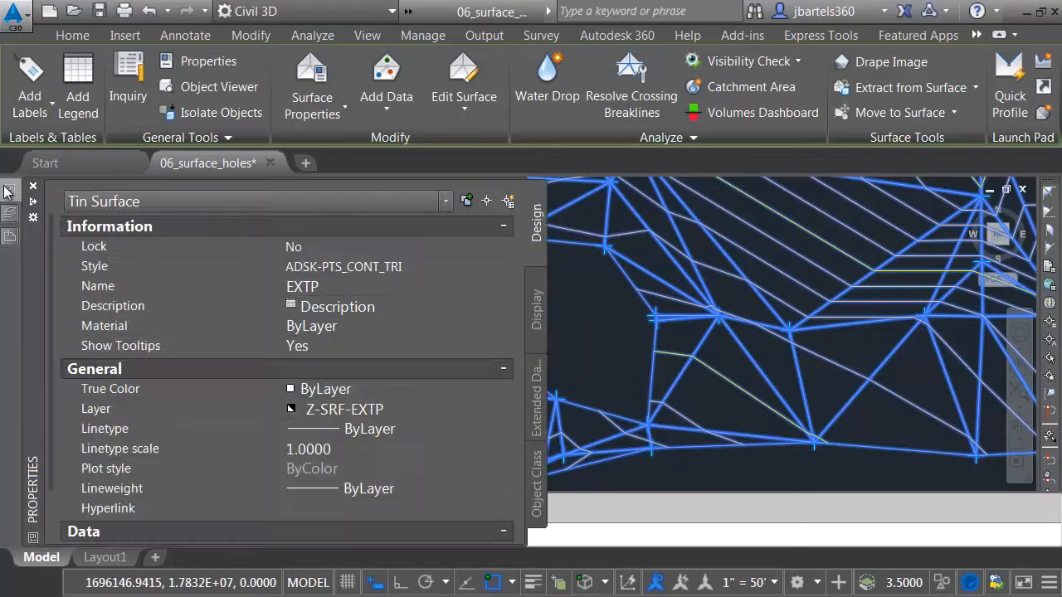
pyautogui.click(333, 266)
pyautogui.click(339, 267)
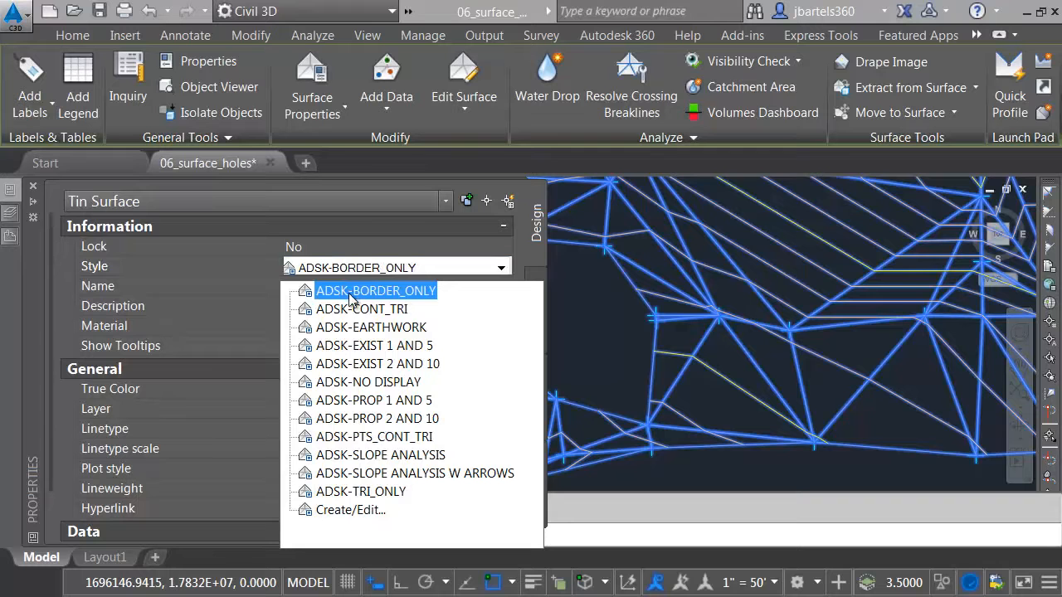
pyautogui.click(378, 291)
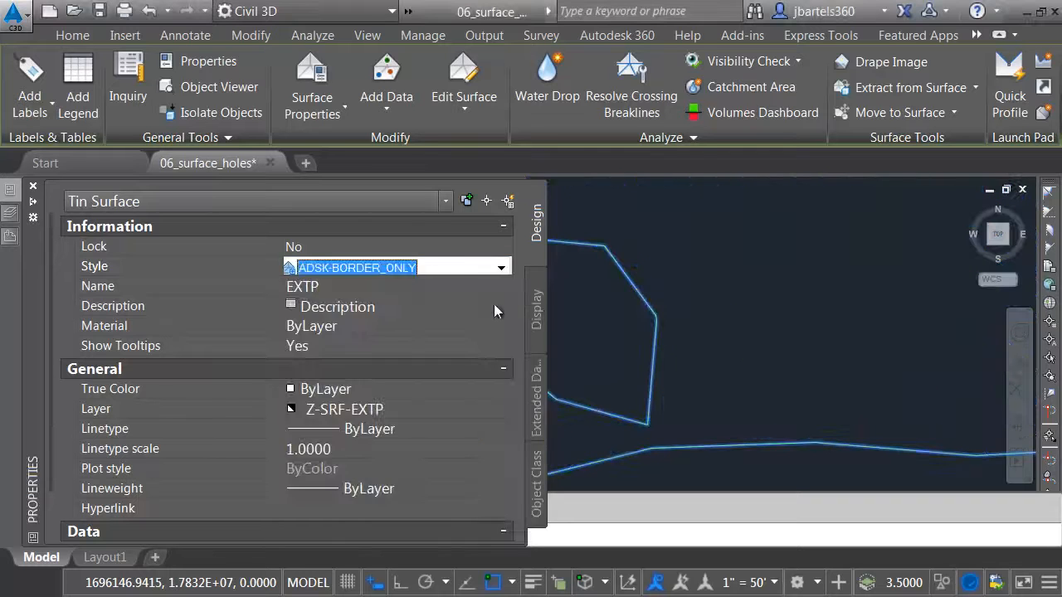
pyautogui.press('Escape')
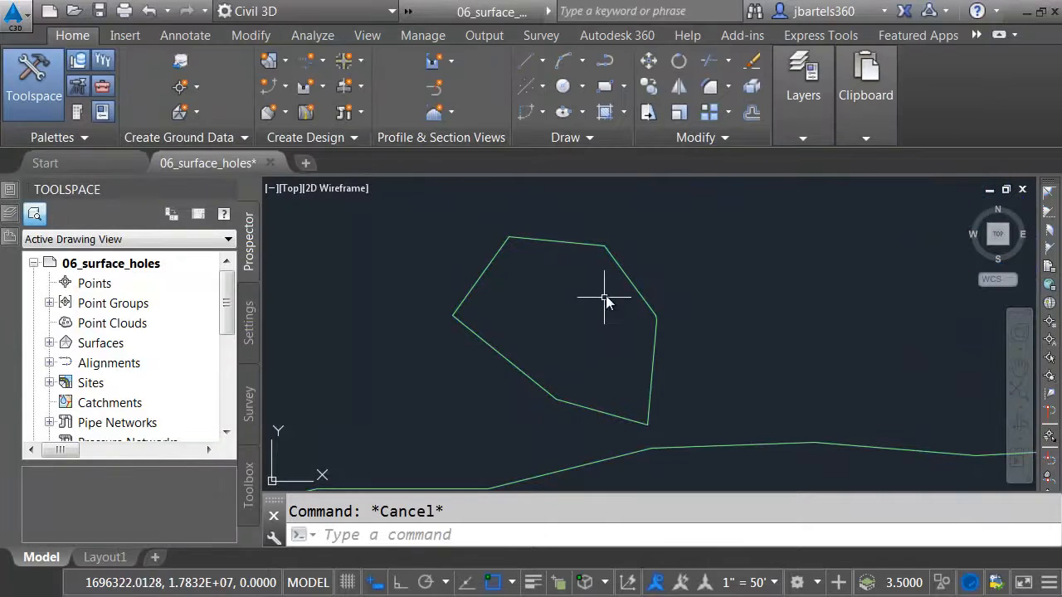
# Extract only the polygonal hole's border from the EXTP surface as a drawing object, using the Select from Drawing option
pyautogui.click(625, 273)
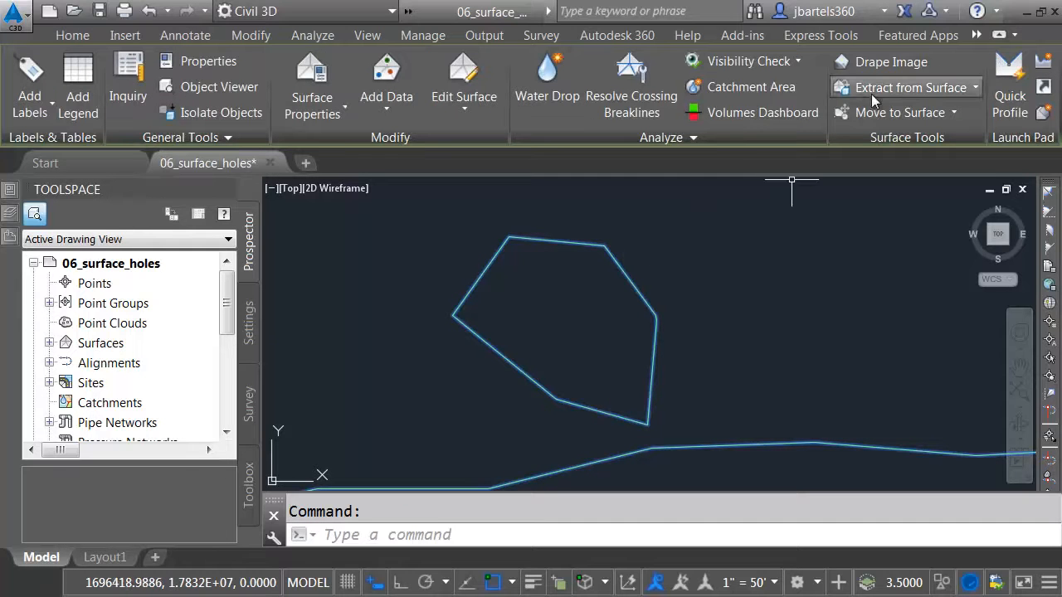
pyautogui.click(875, 86)
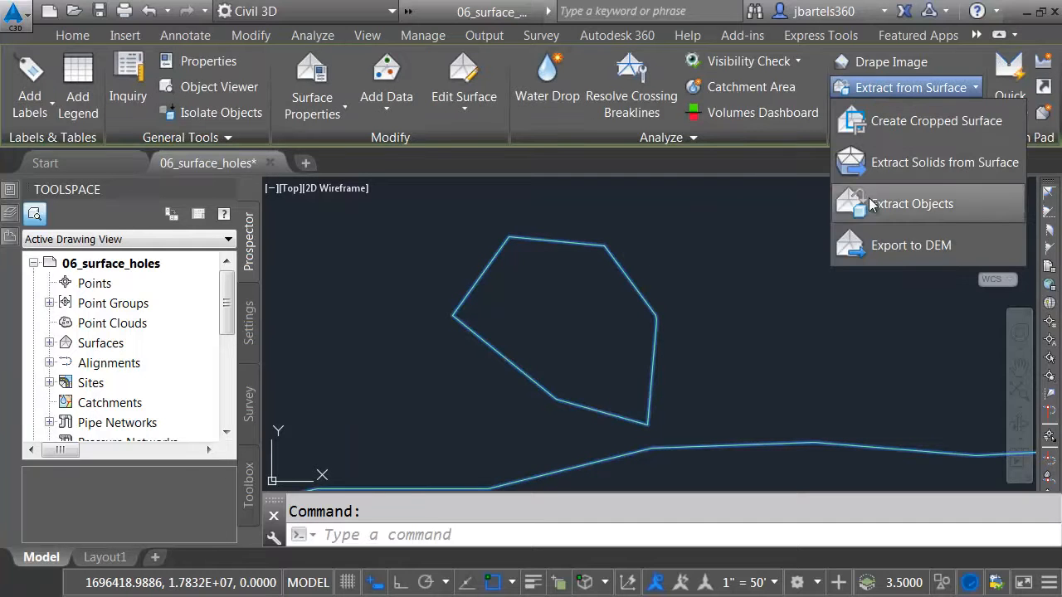
pyautogui.click(871, 203)
pyautogui.moveTo(722, 239); pyautogui.dragTo(577, 110)
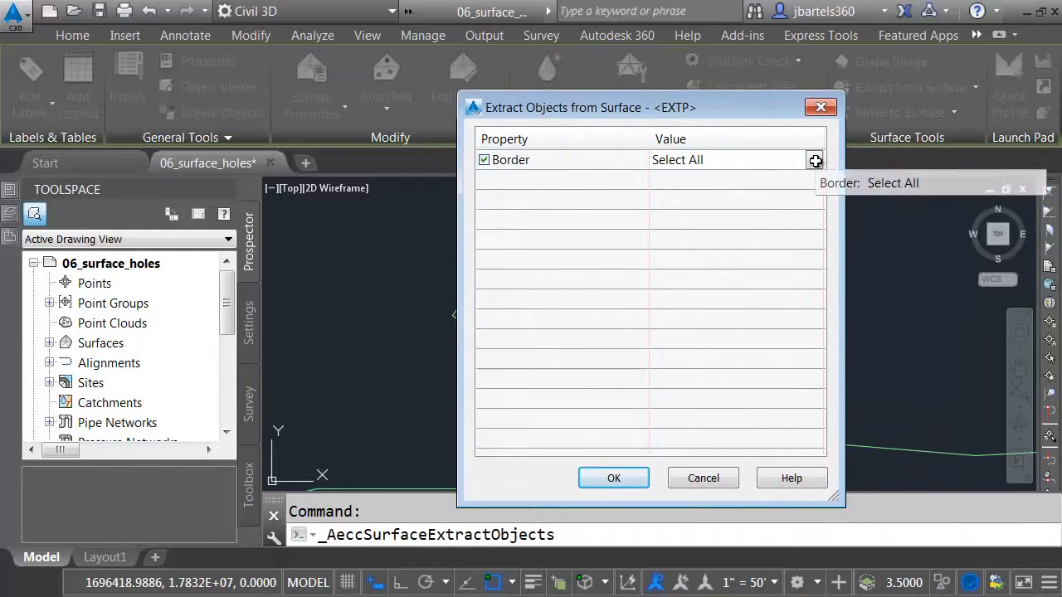
pyautogui.click(815, 160)
pyautogui.click(724, 197)
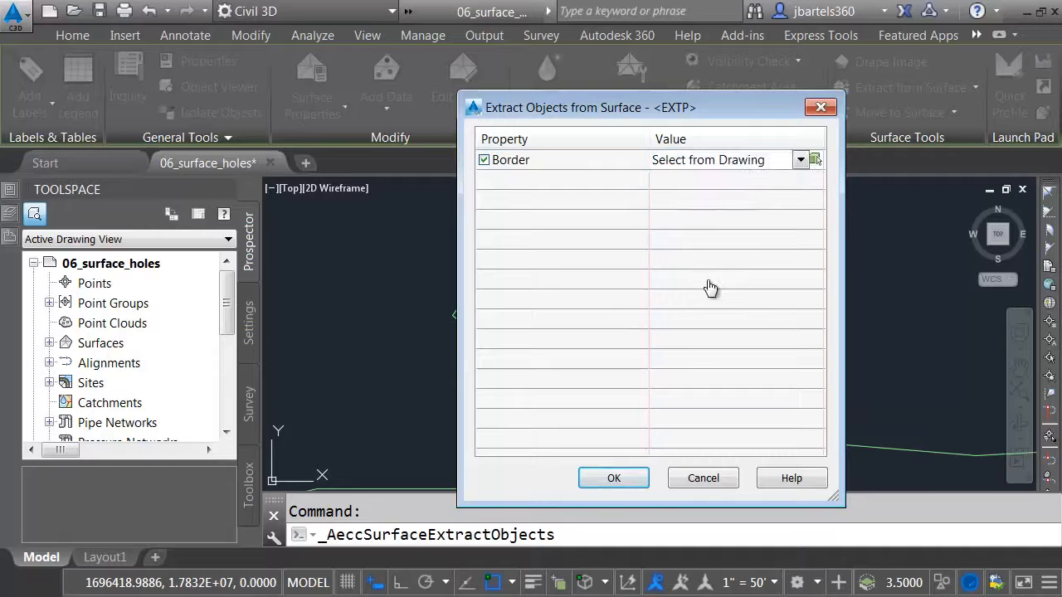
pyautogui.click(639, 274)
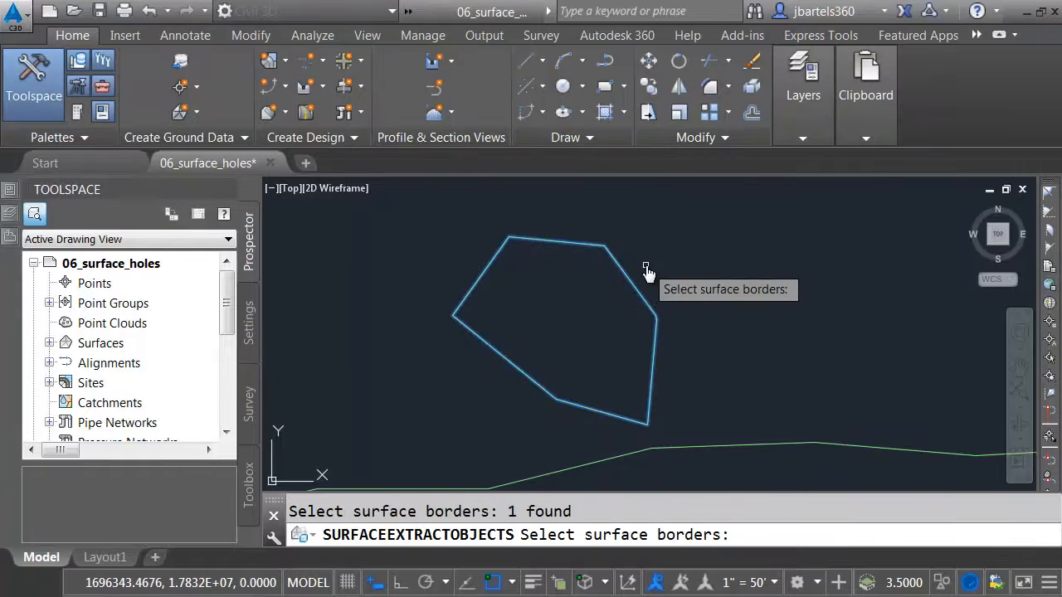
pyautogui.press('Return')
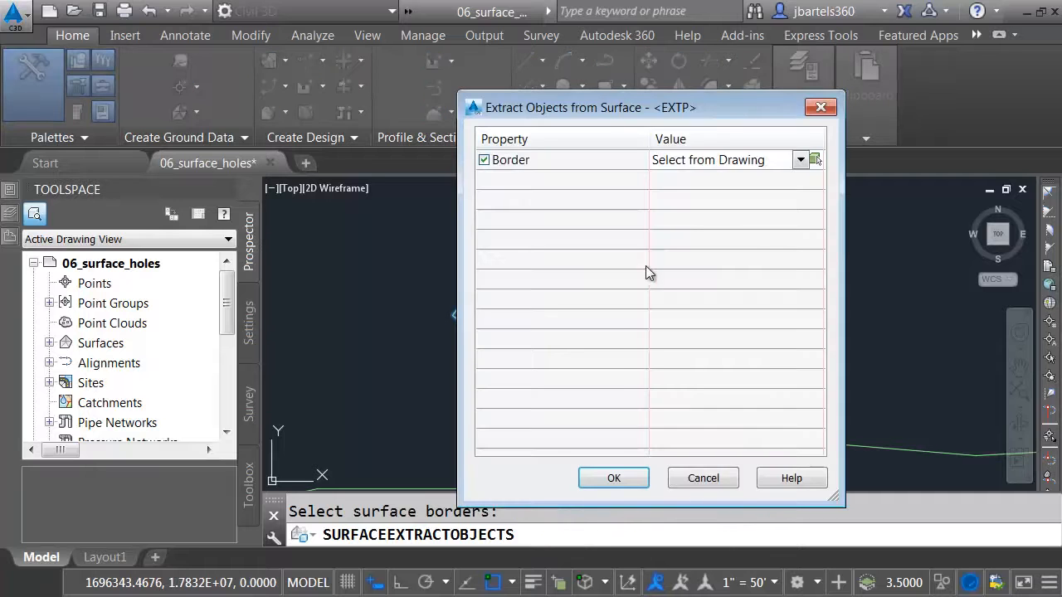
pyautogui.click(614, 478)
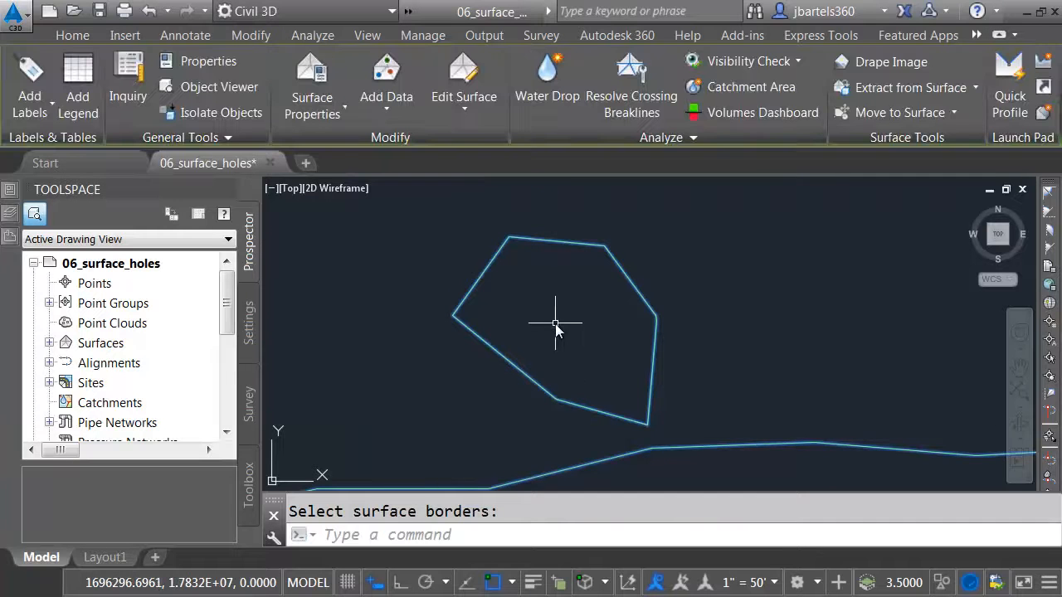
pyautogui.press('Escape')
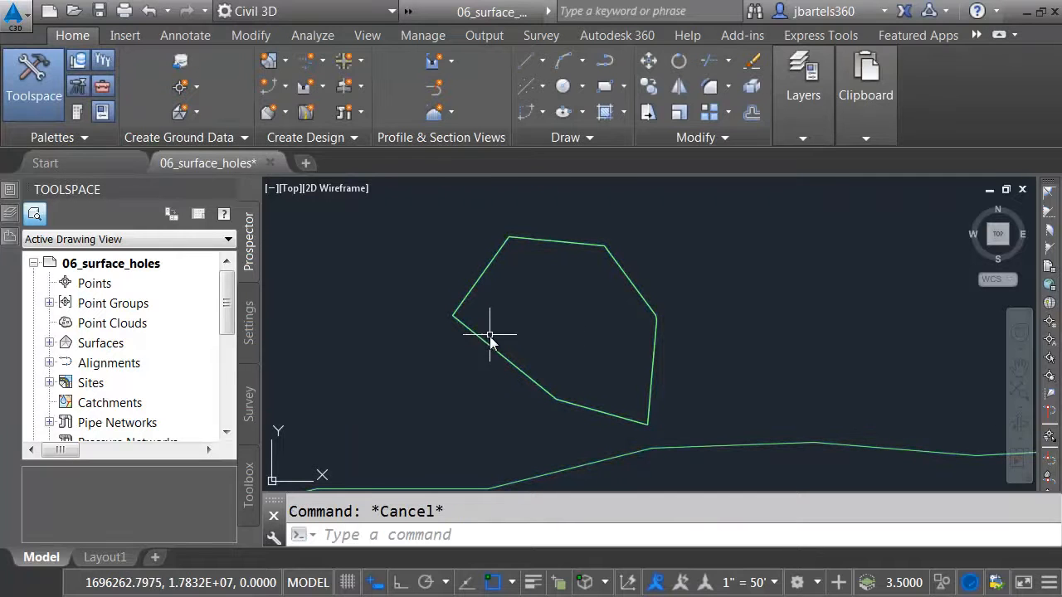
# Set the EXTP surface's style back to ADSK-PTS_CONT_TRI
pyautogui.click(523, 484)
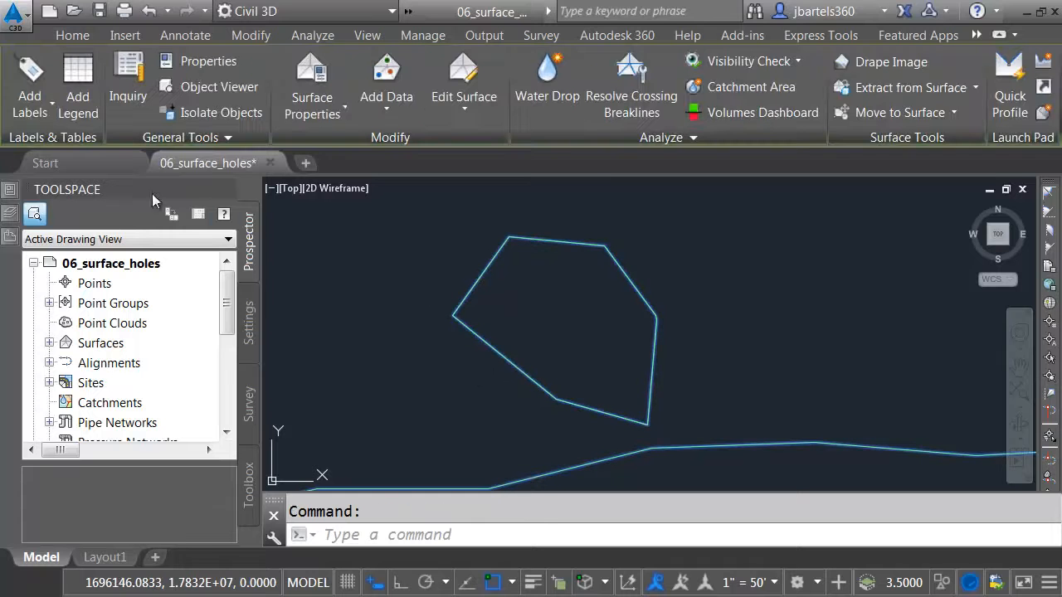
pyautogui.hotkey('ctrl', '1')
pyautogui.click(345, 267)
pyautogui.click(363, 267)
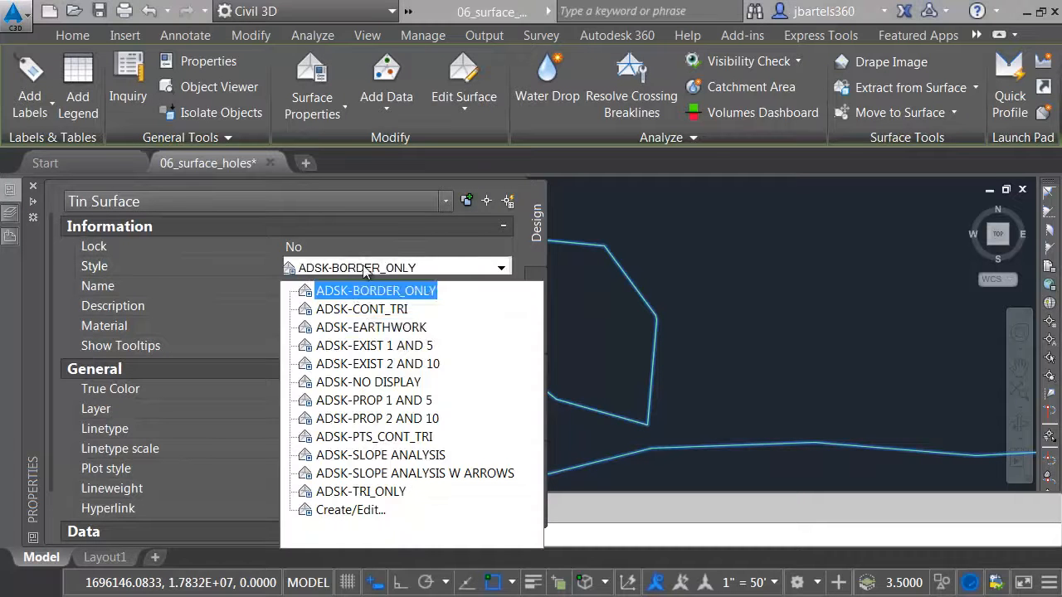
pyautogui.click(399, 442)
pyautogui.hotkey('ctrl', '1')
pyautogui.press('Escape')
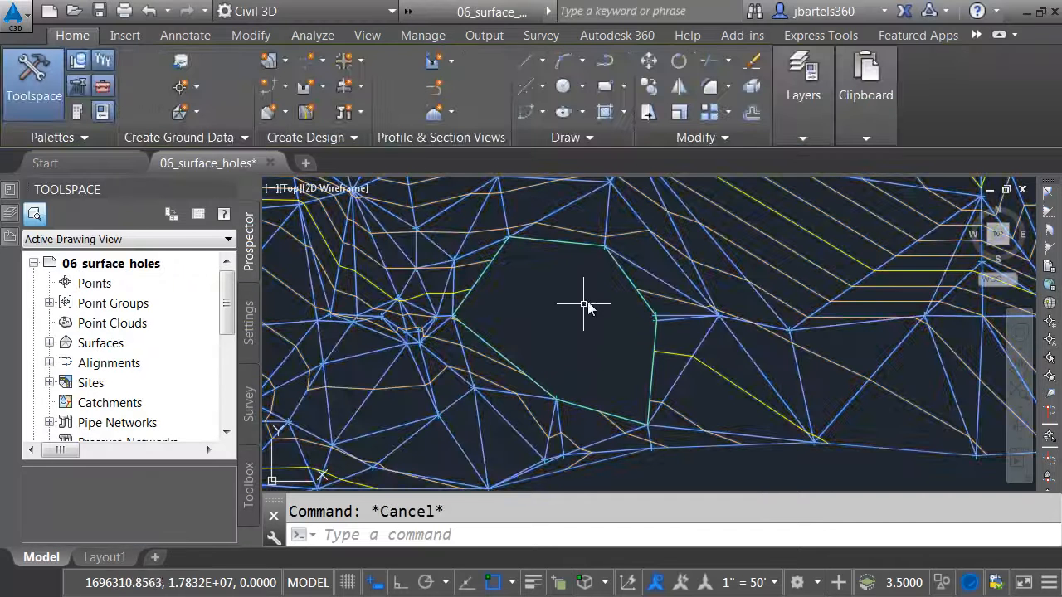
# Add a Show boundary named "show" to the EXTP surface from the extracted hole outline, with Non-destructive breakline enabled
pyautogui.moveTo(624, 276)
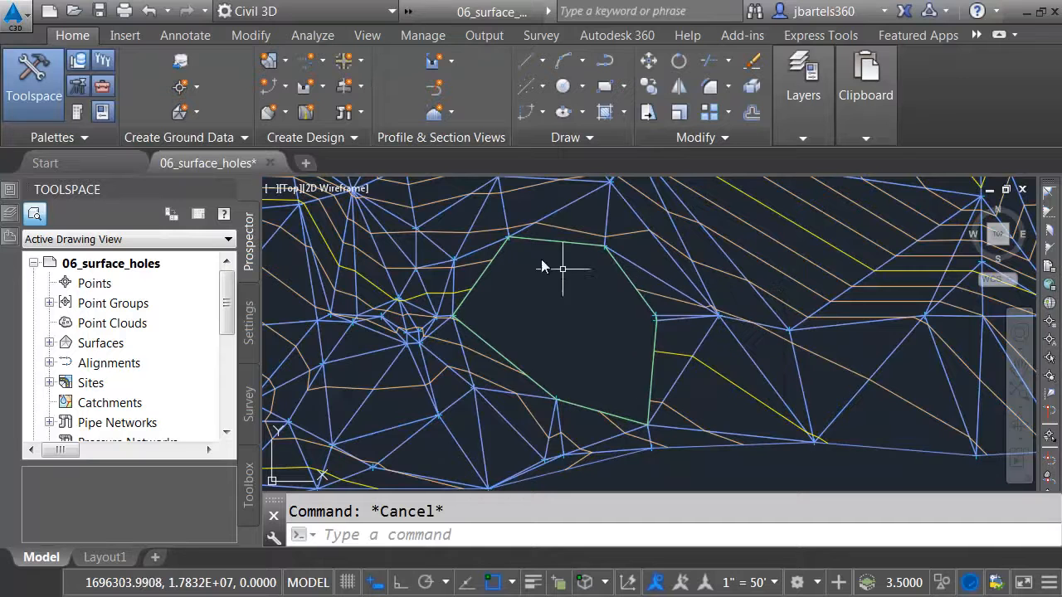
pyautogui.click(253, 36)
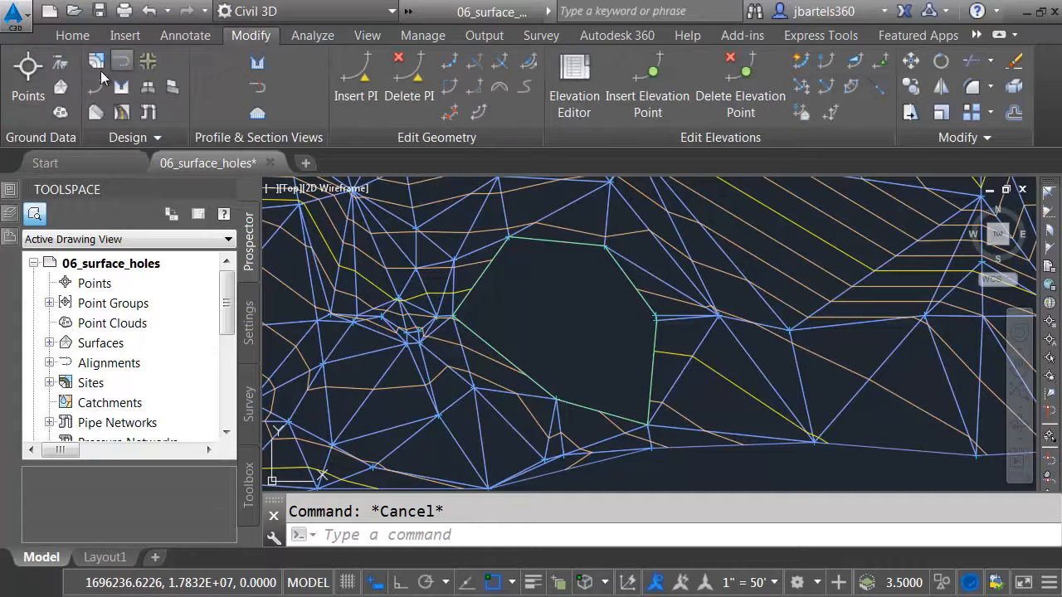
pyautogui.click(62, 90)
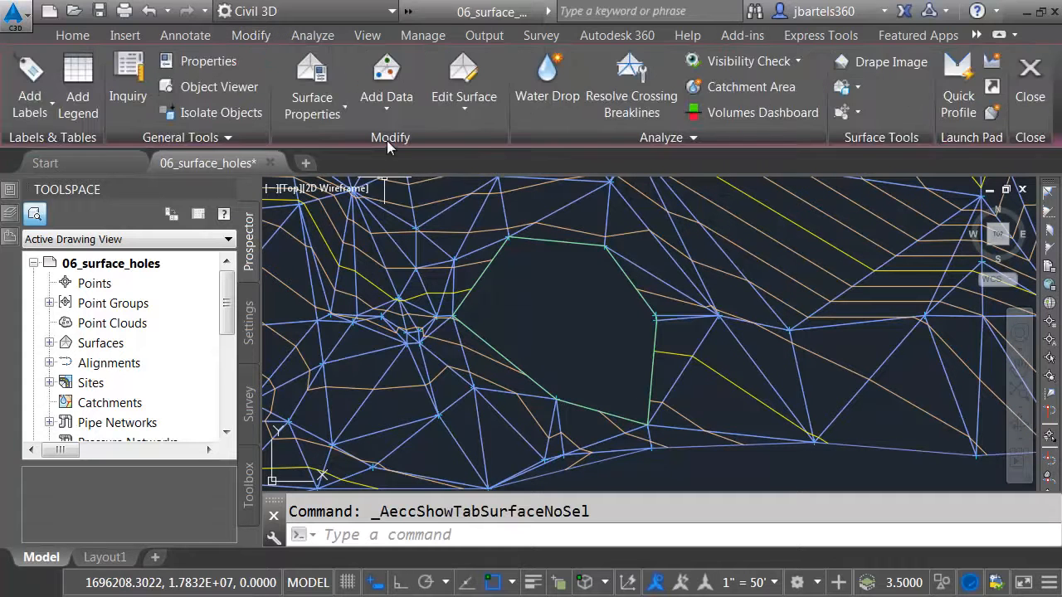
pyautogui.click(386, 110)
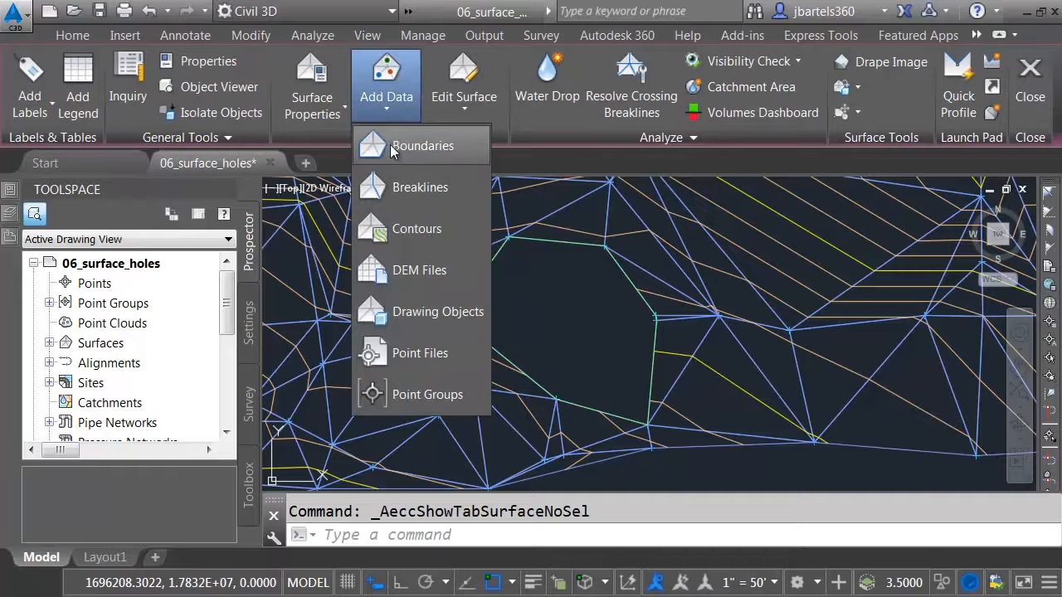
pyautogui.click(392, 148)
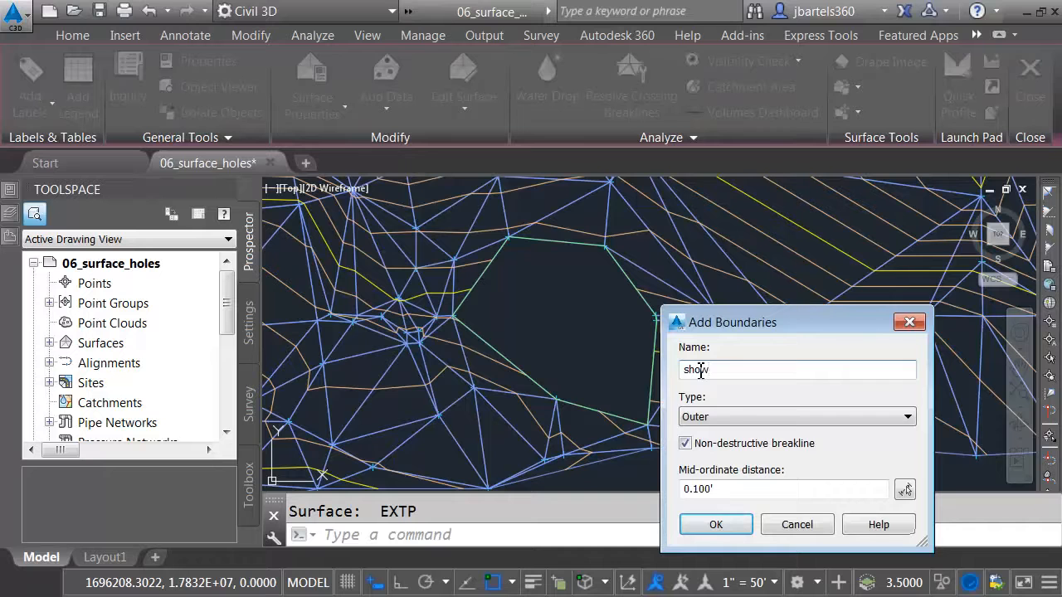
pyautogui.click(745, 415)
pyautogui.click(720, 446)
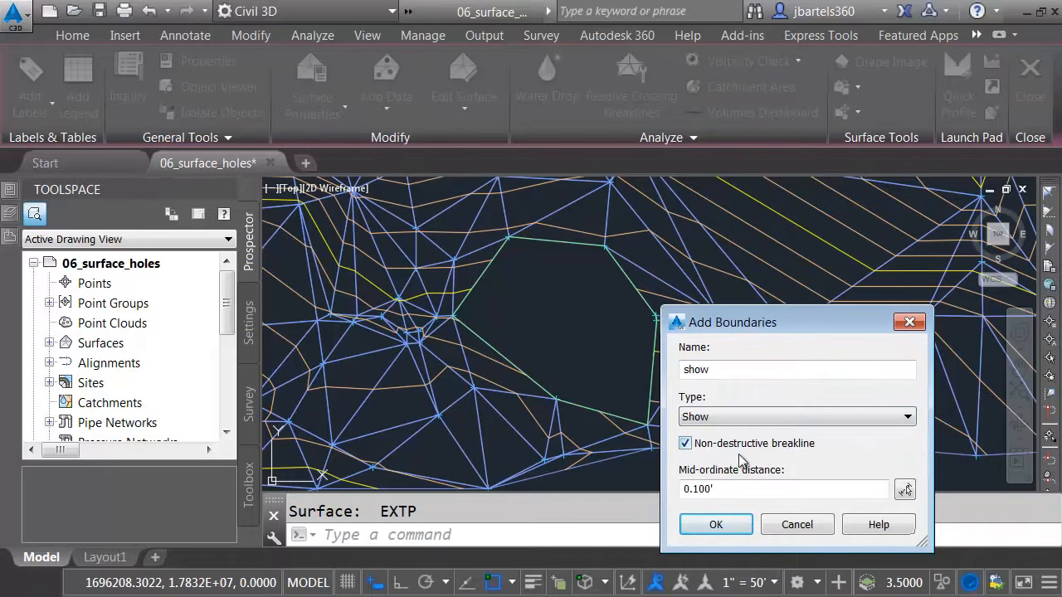
pyautogui.click(716, 525)
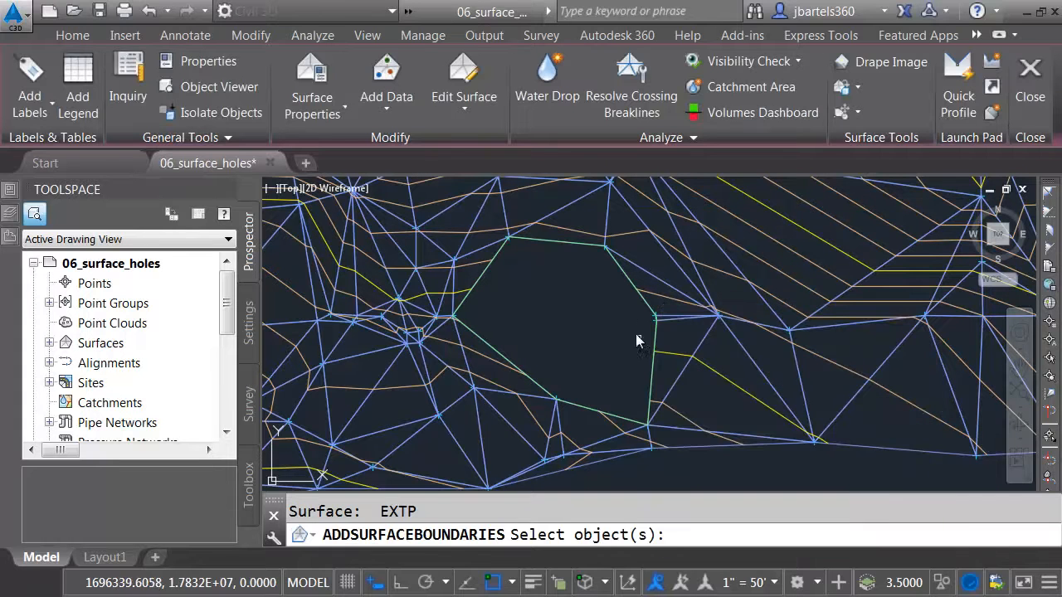
pyautogui.click(628, 287)
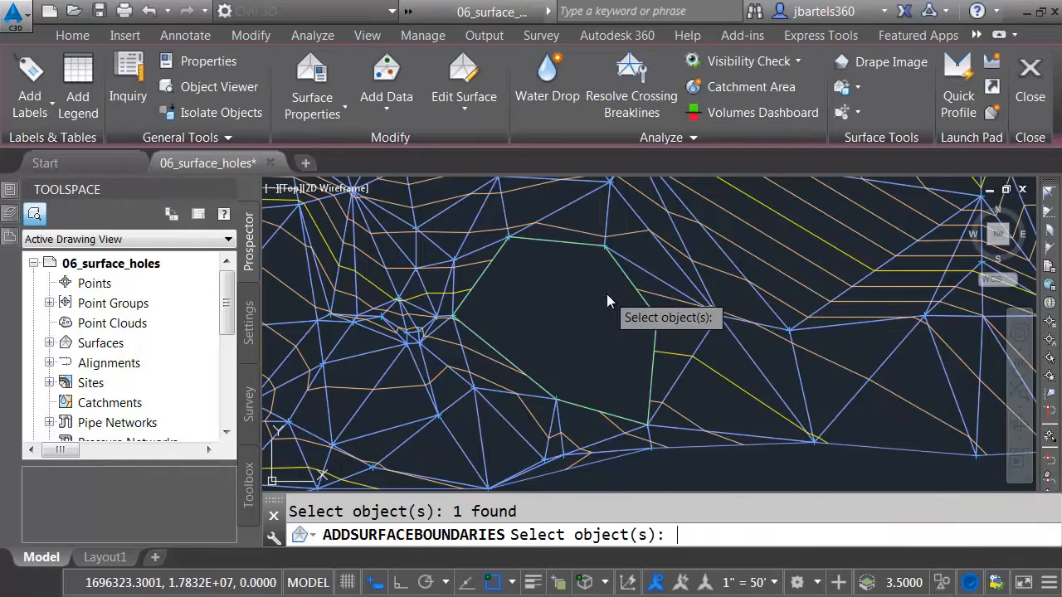
pyautogui.press('Return')
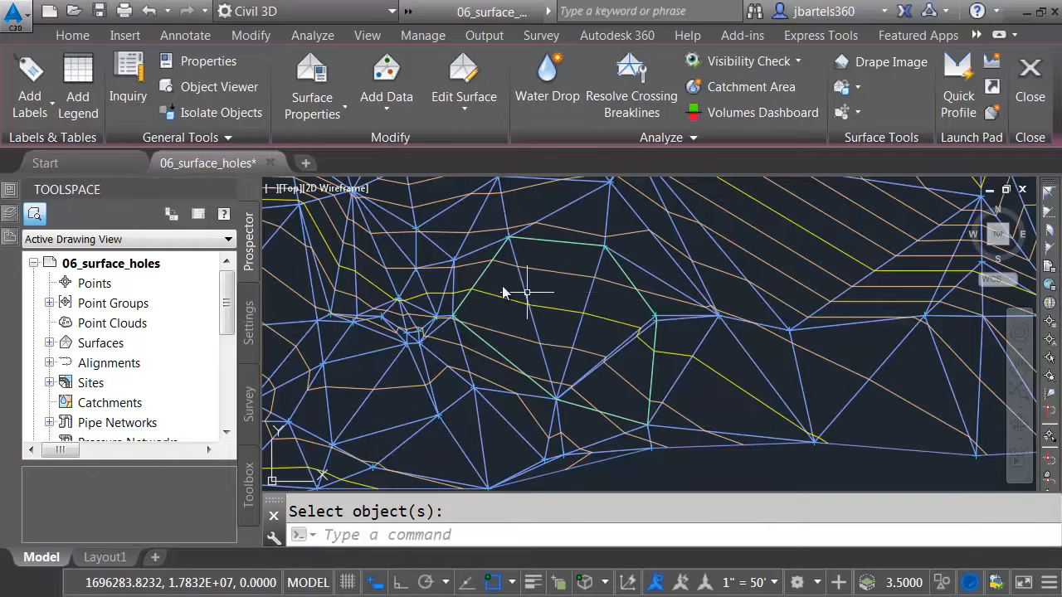
# Close the 06_surface_holes drawing without saving and open 04_sample_drawing.dwg from the exercise files folder
pyautogui.click(270, 164)
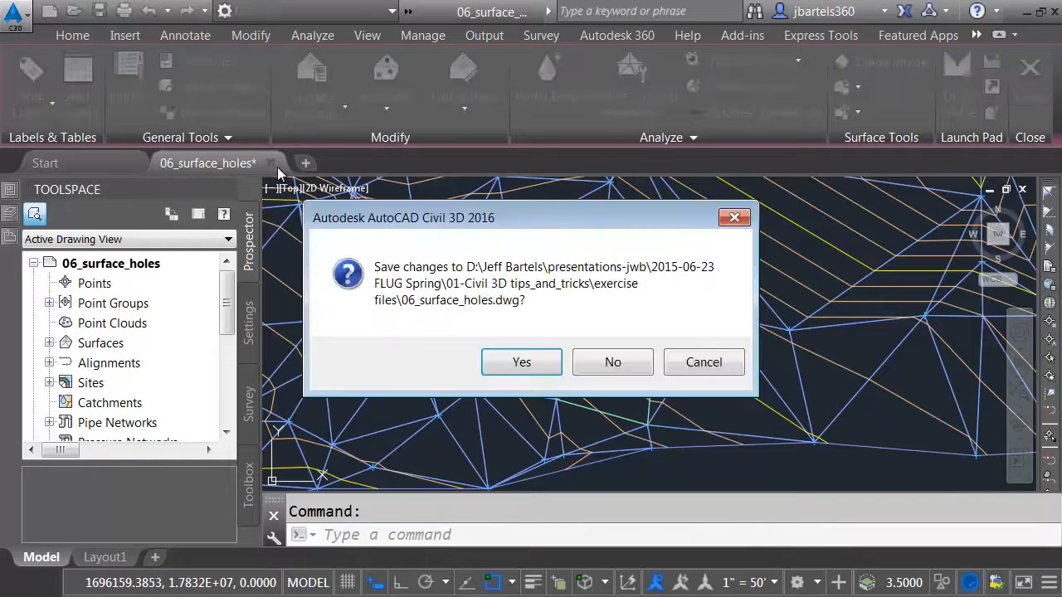
pyautogui.click(611, 362)
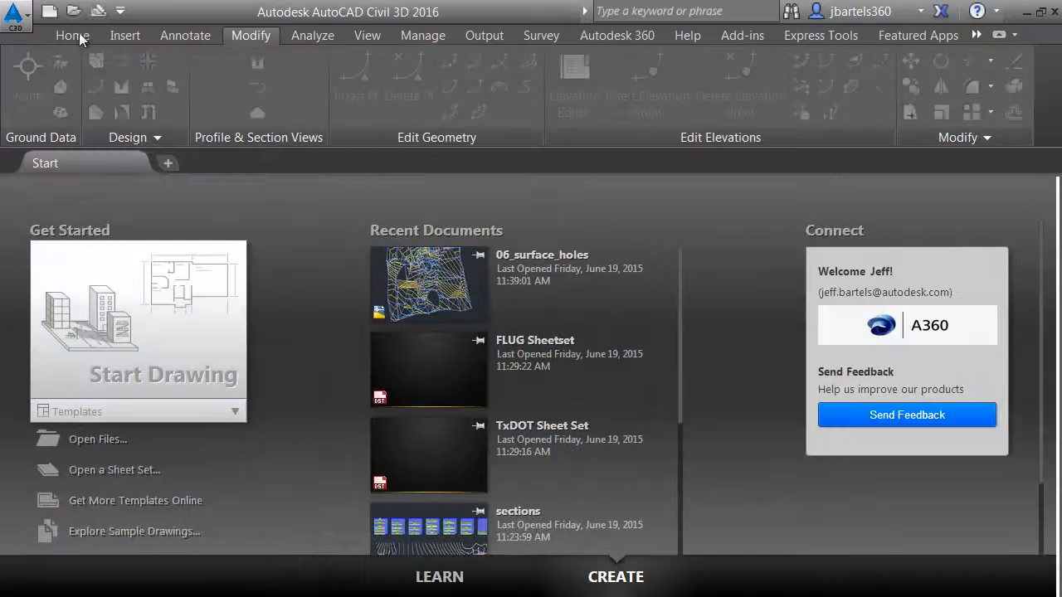
pyautogui.click(73, 10)
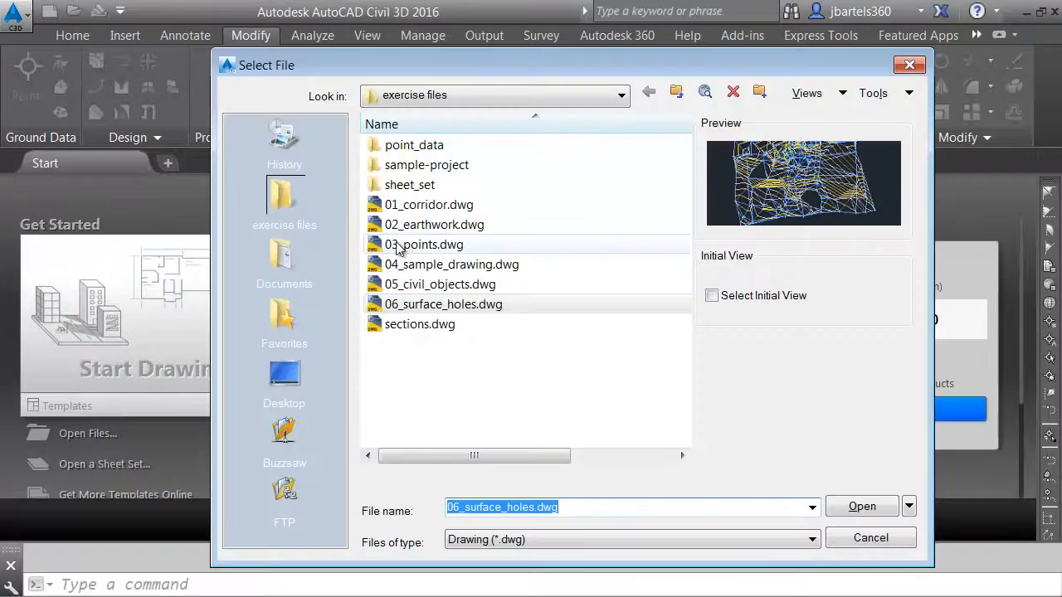
pyautogui.click(413, 266)
pyautogui.click(842, 502)
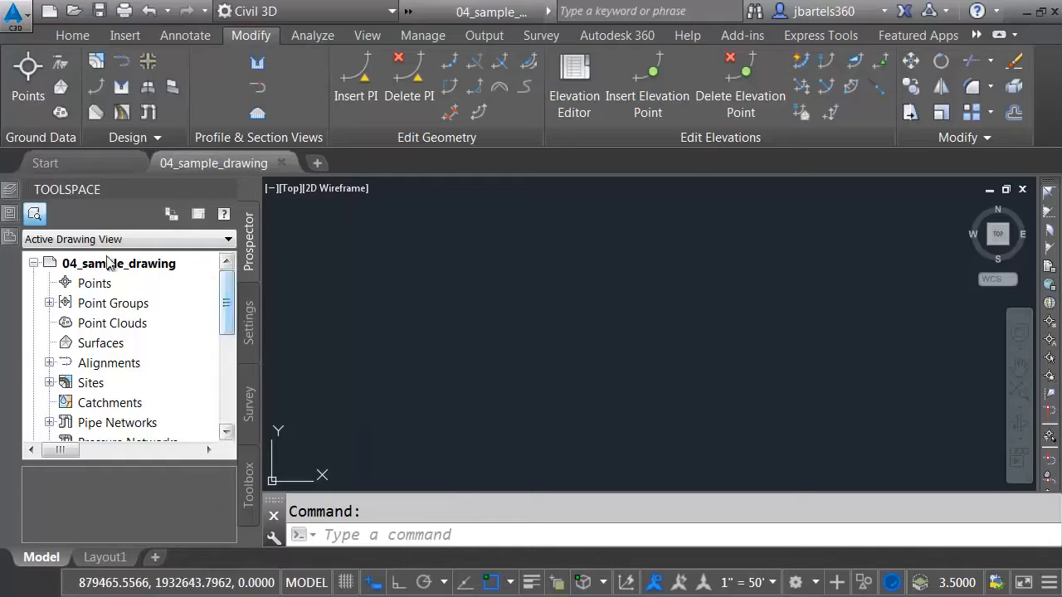
# Attach 05_civil_objects.dwg to the drawing as an overlay external reference with full path, scale 1 and insertion point 0,0,0
pyautogui.moveTo(13, 241)
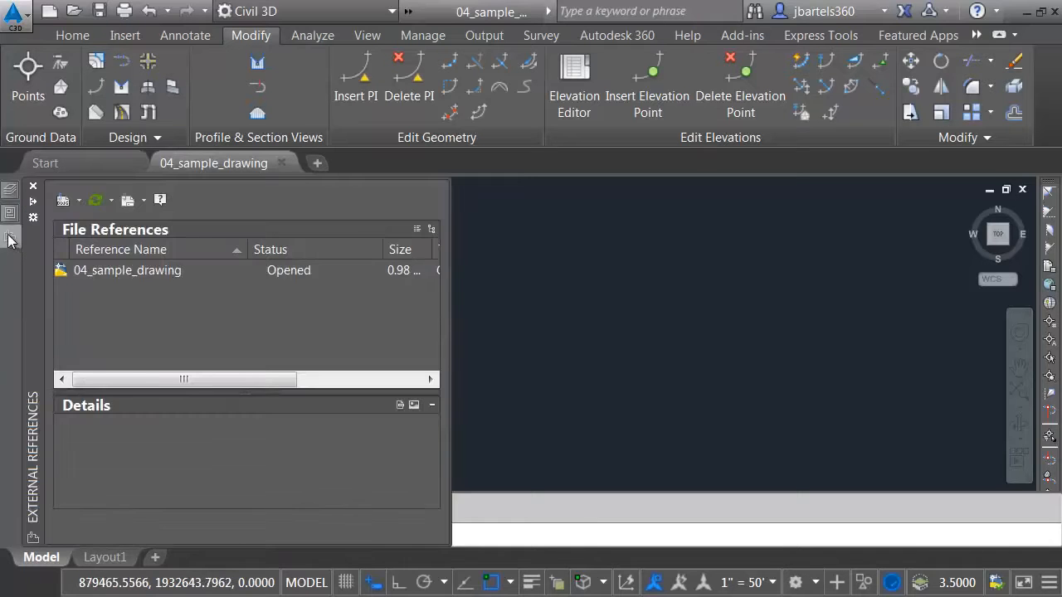
pyautogui.rightClick(110, 294)
pyautogui.click(160, 356)
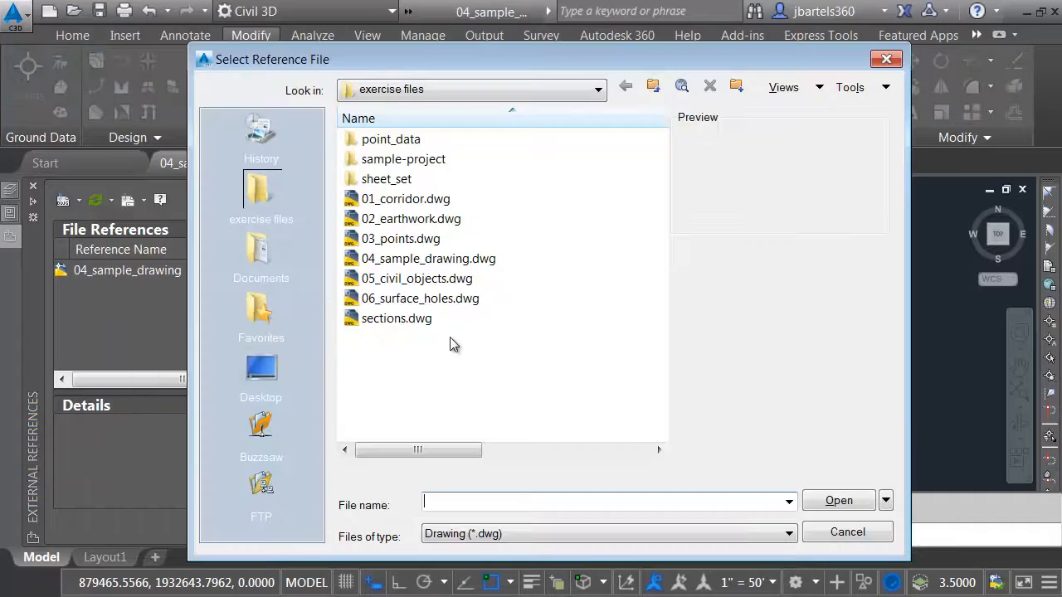
pyautogui.click(392, 280)
pyautogui.click(818, 503)
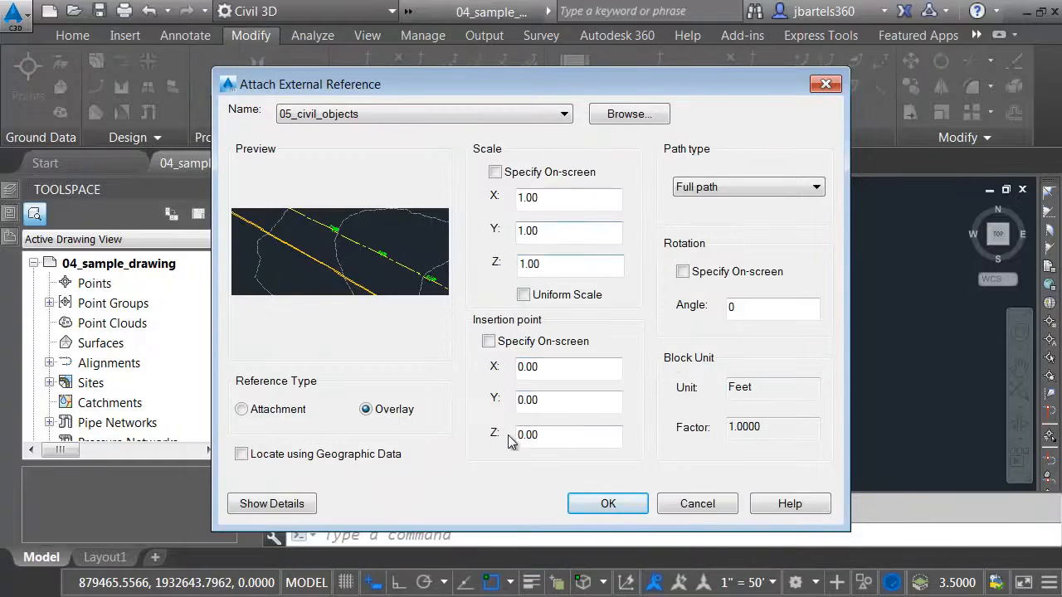
pyautogui.click(606, 503)
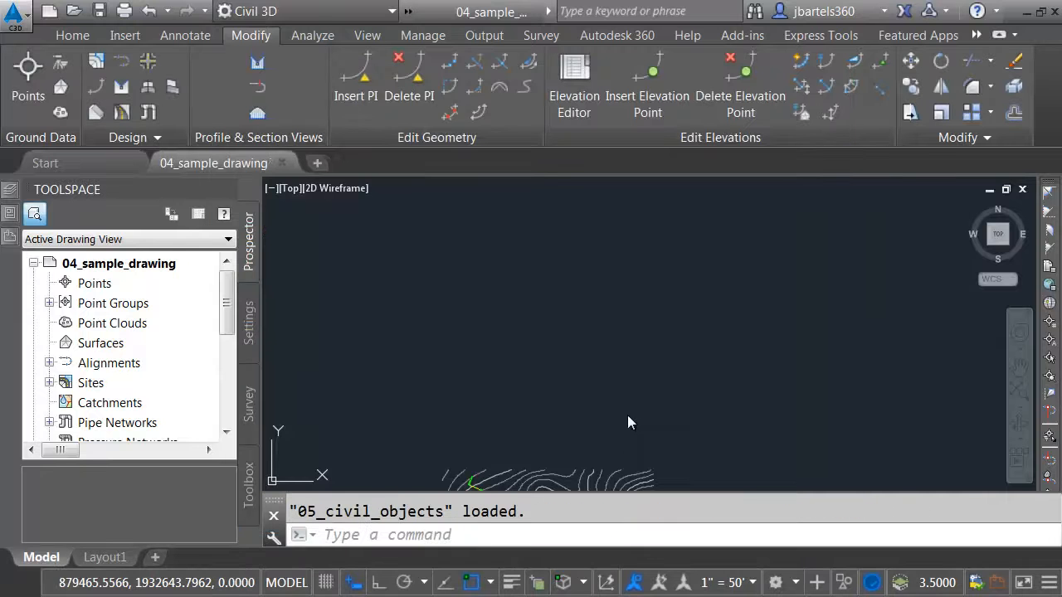
pyautogui.moveTo(617, 429); pyautogui.dragTo(610, 231, button='middle')
pyautogui.scroll(4, 545, 351)
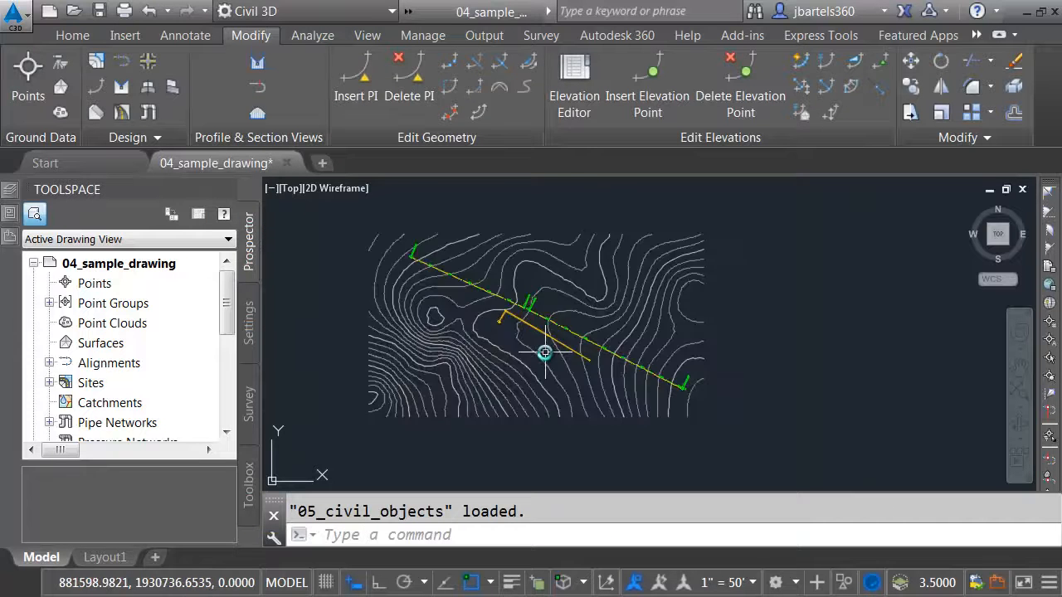
pyautogui.scroll(2, 577, 393)
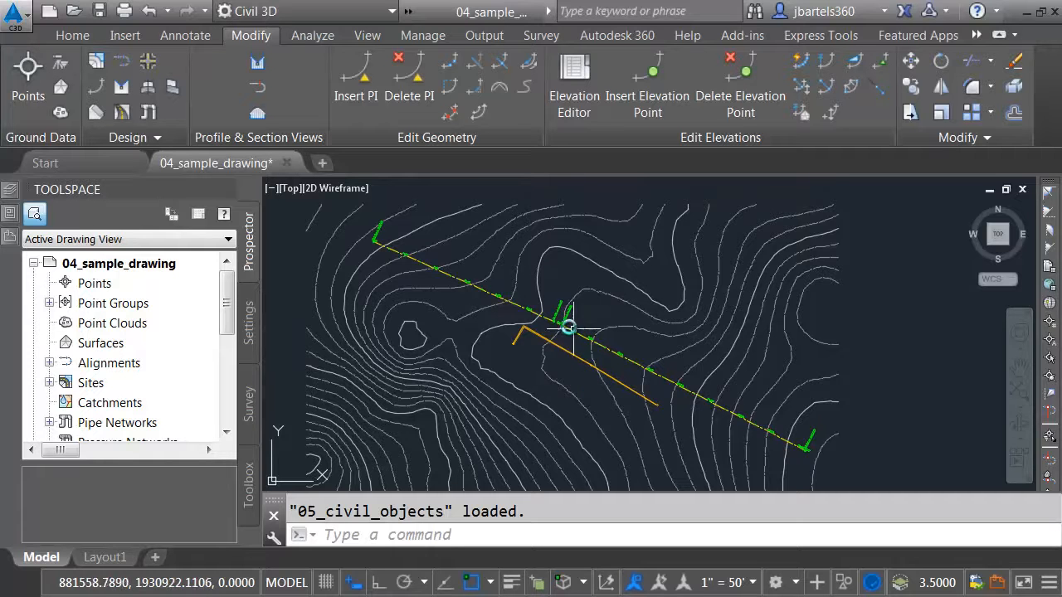
# Set up new labels for the Surface feature with the Contour - Multiple label type
pyautogui.scroll(4, 572, 365)
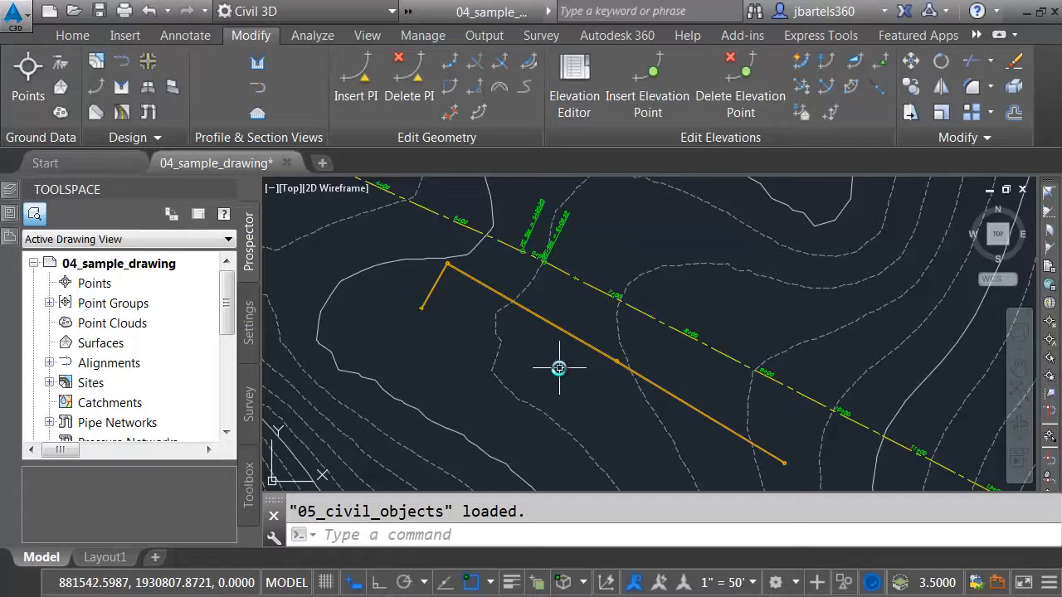
pyautogui.click(197, 38)
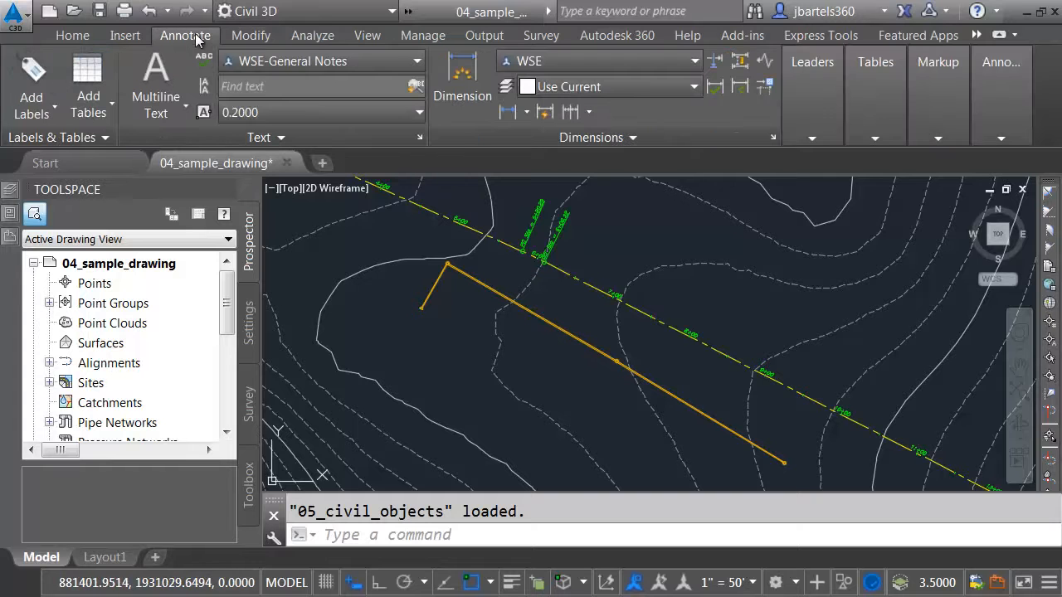
pyautogui.click(32, 70)
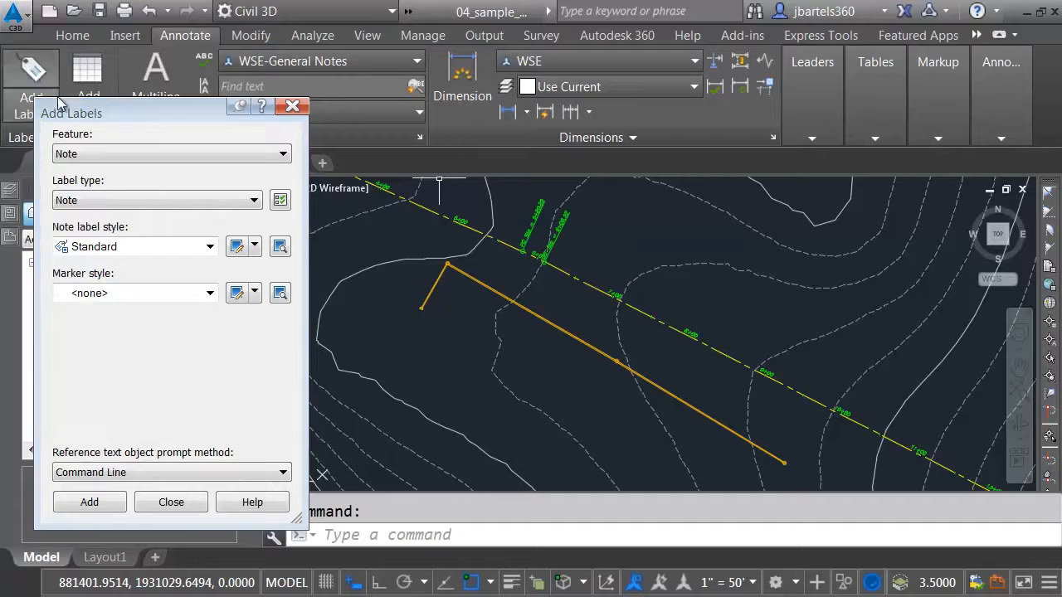
pyautogui.click(103, 152)
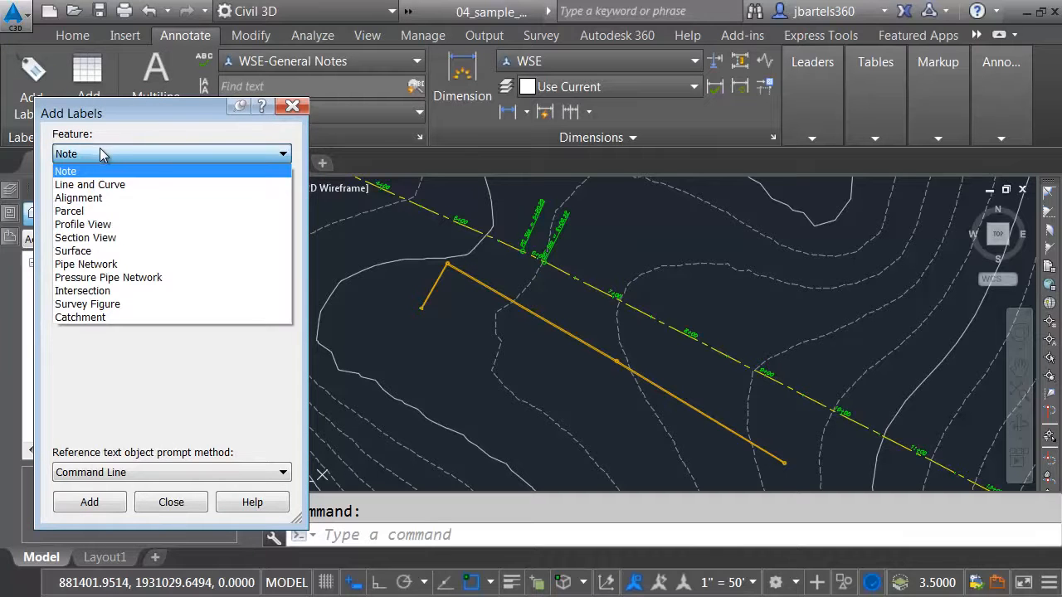
pyautogui.click(84, 251)
pyautogui.click(101, 203)
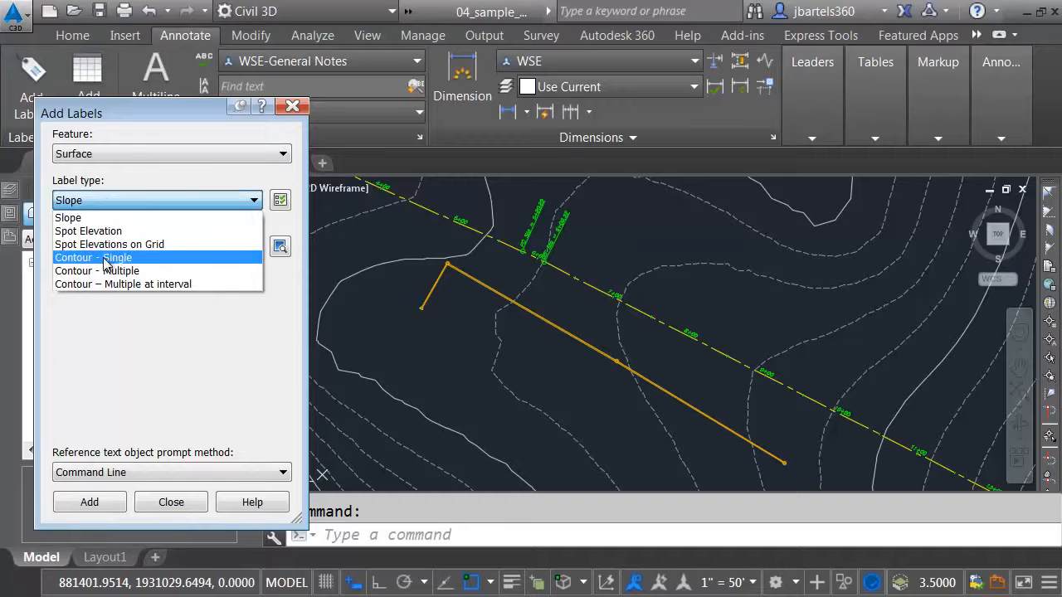
pyautogui.click(158, 272)
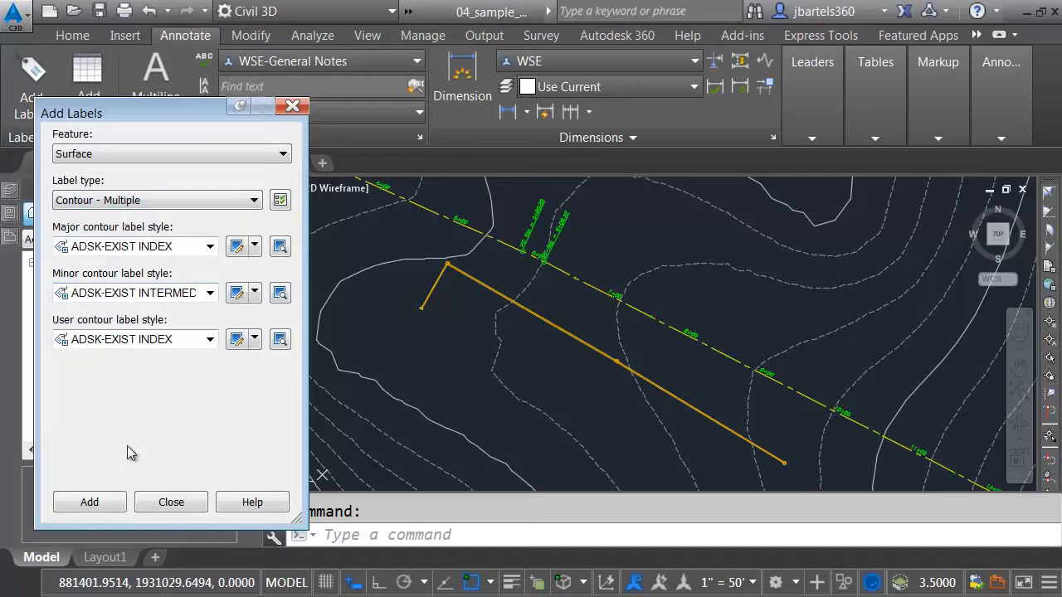
# Label the referenced surface's contours along a line crossing them northeast of the alignment, and regenerate the drawing
pyautogui.click(102, 504)
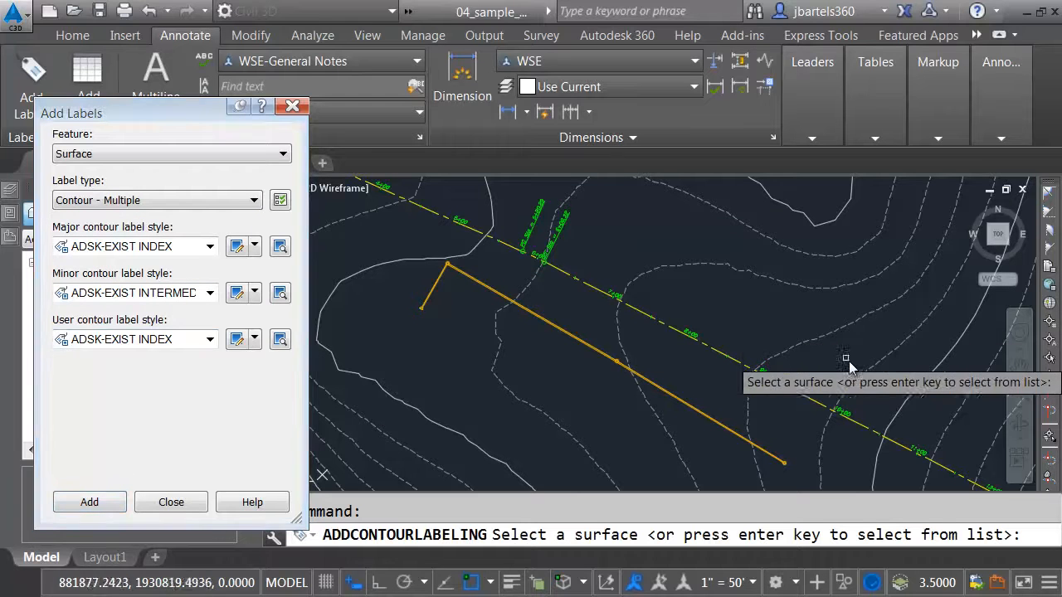
pyautogui.click(882, 363)
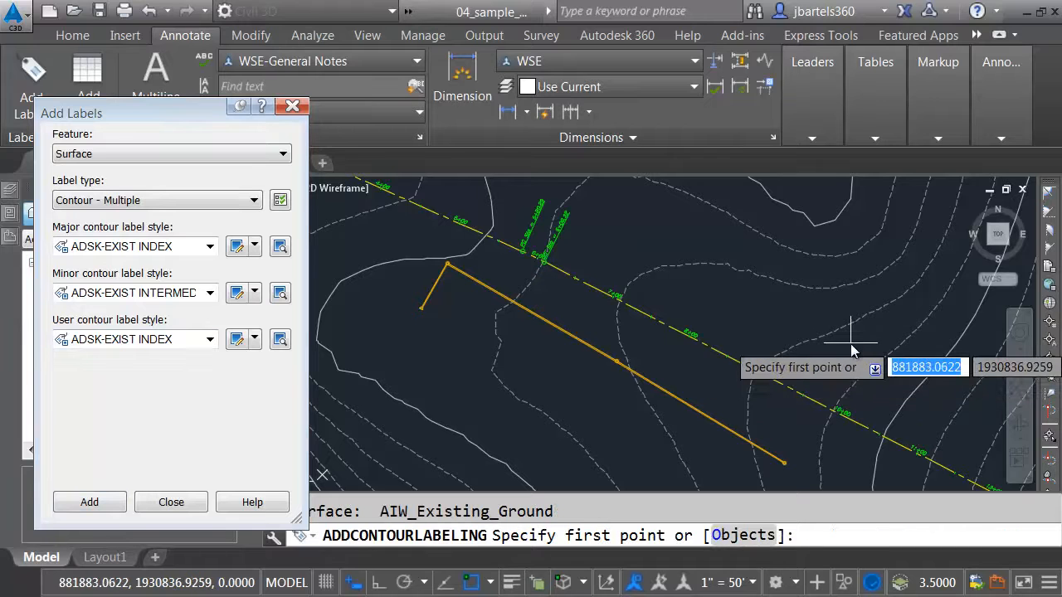
pyautogui.scroll(-1, 851, 341)
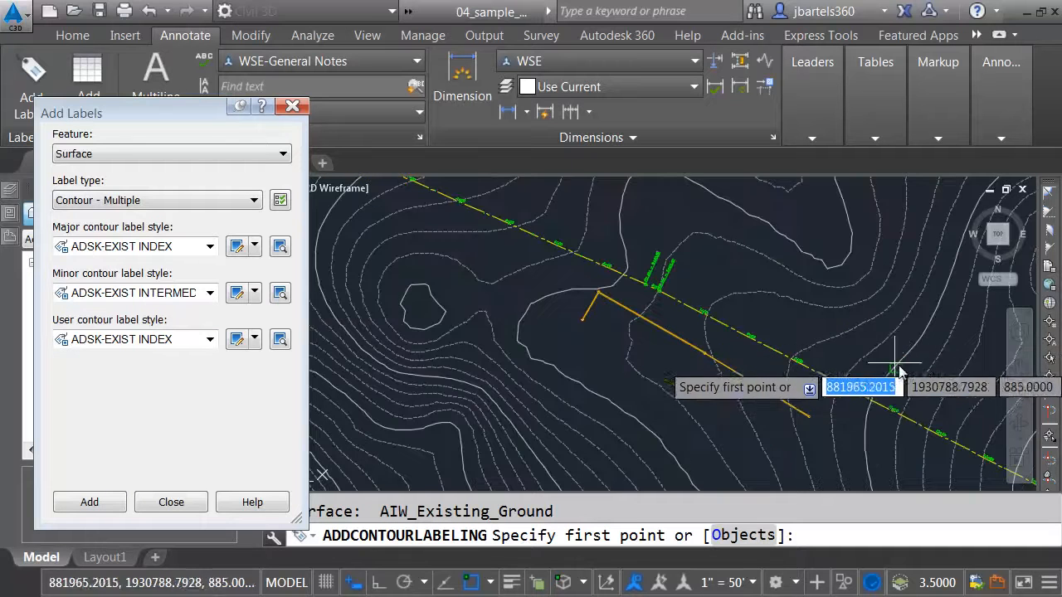
pyautogui.click(897, 377)
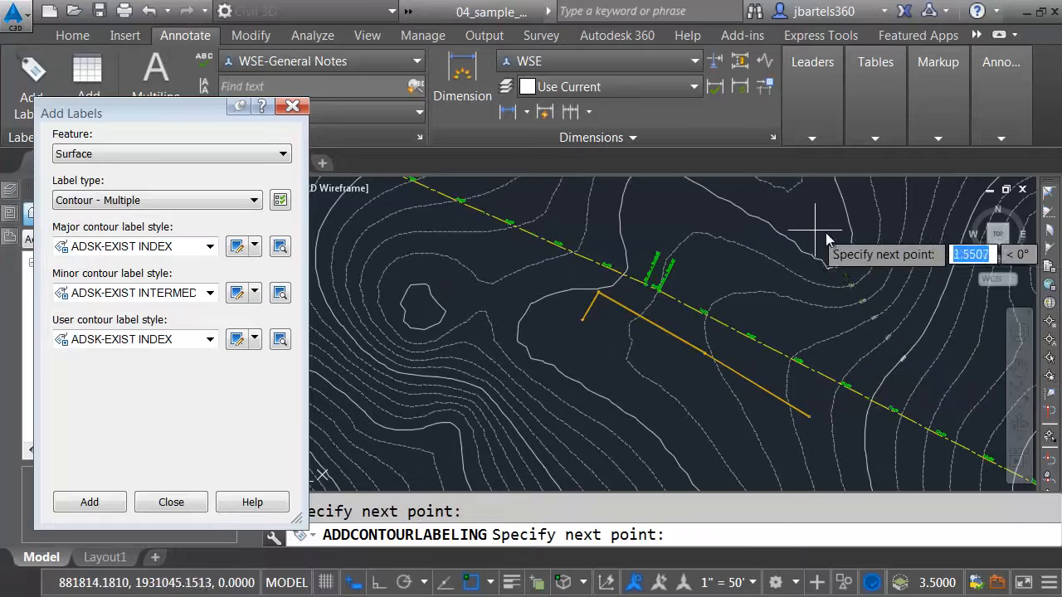
pyautogui.press('Escape')
pyautogui.scroll(5, 913, 370)
pyautogui.scroll(4, 913, 371)
pyautogui.write('re')
pyautogui.press('Return')
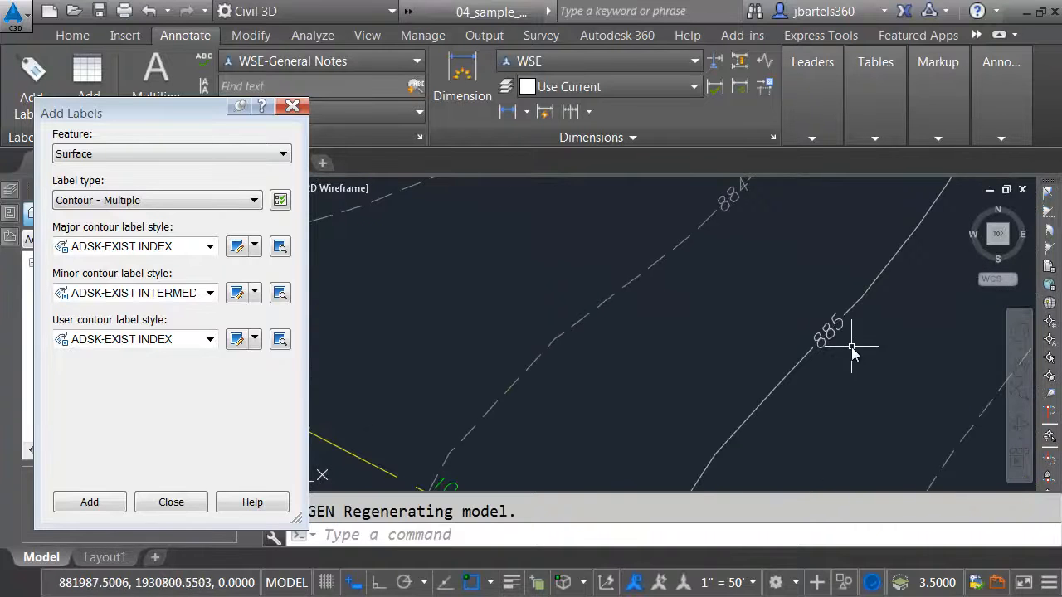
# Shift the contour label line southwest toward the alignment and regenerate the drawing
pyautogui.scroll(-3, 838, 336)
pyautogui.click(835, 338)
pyautogui.click(871, 388)
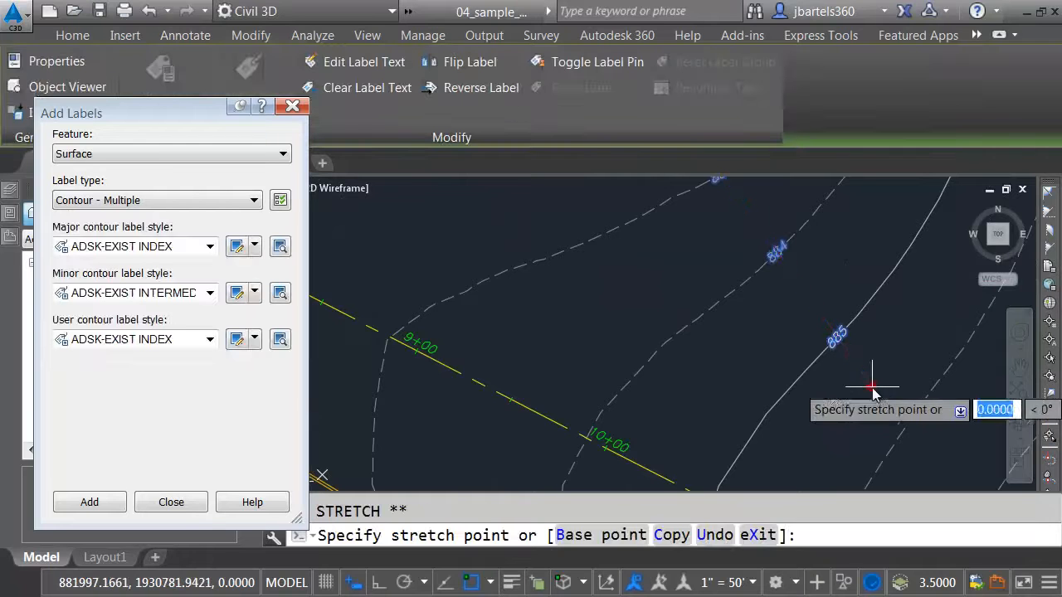
pyautogui.click(795, 449)
pyautogui.press('Escape')
pyautogui.write('re')
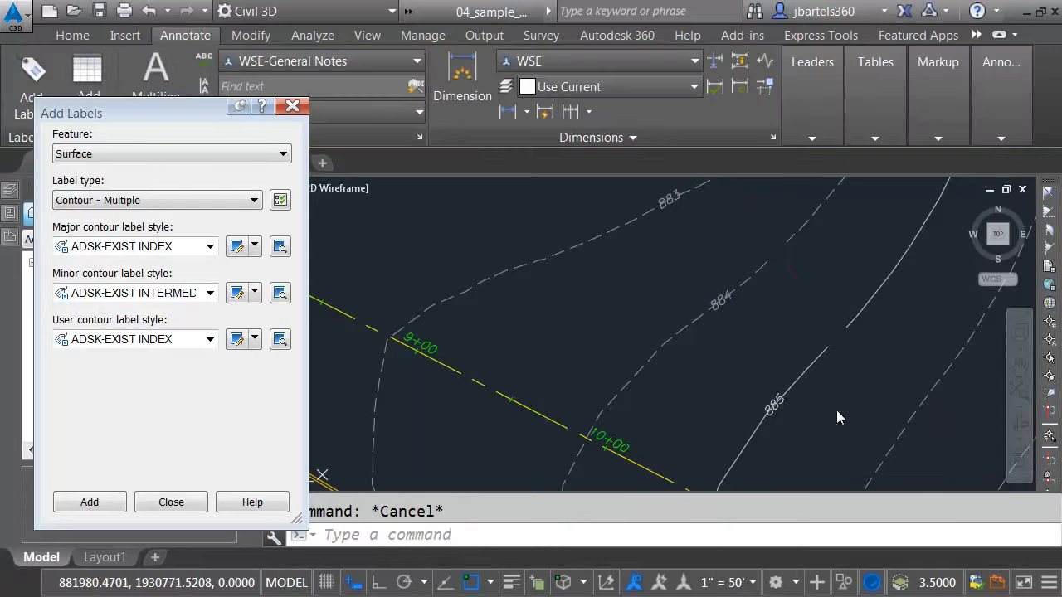
pyautogui.press('Return')
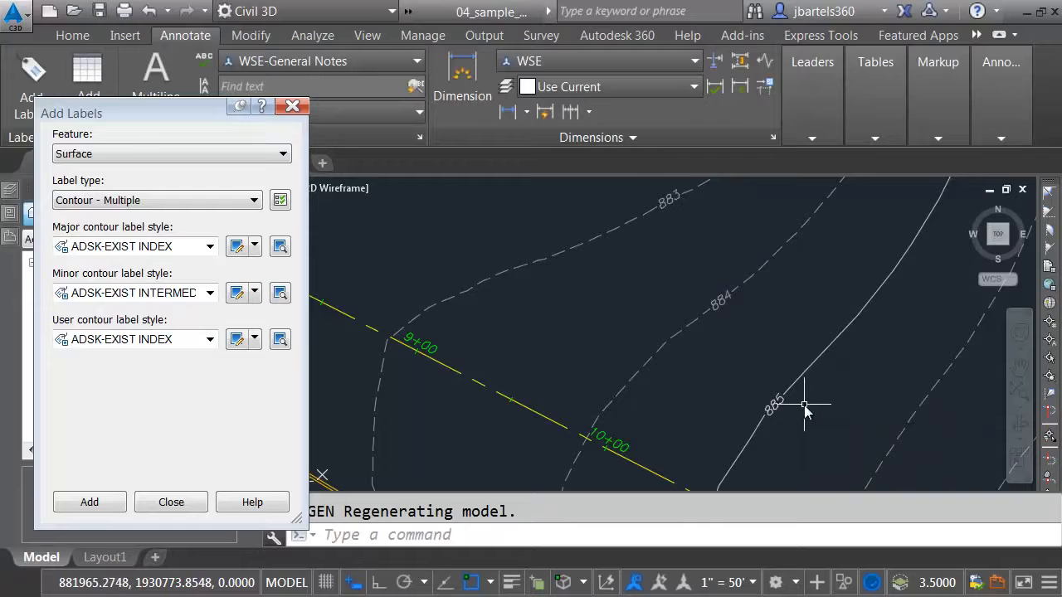
pyautogui.scroll(-3, 805, 409)
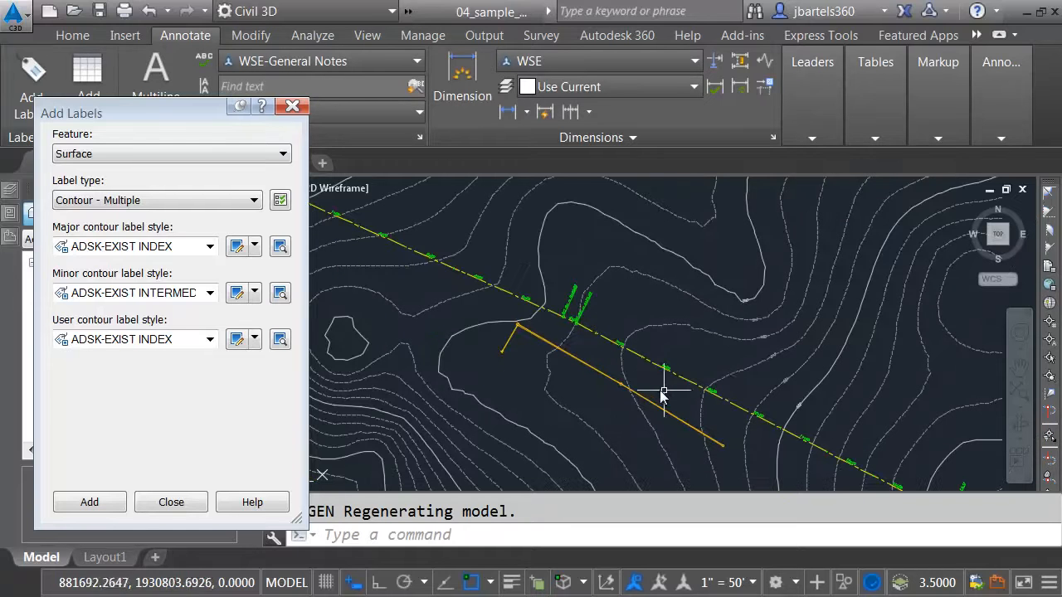
# Add Multiple Segment labels to the referenced alignment using the ADSK-BNDY line and curve styles
pyautogui.click(176, 154)
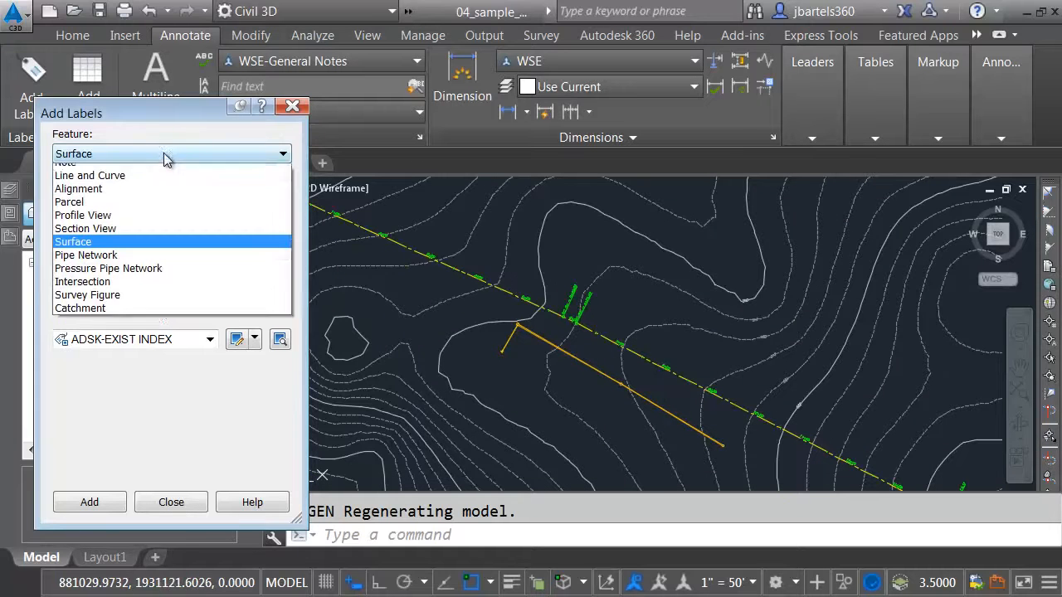
pyautogui.click(108, 197)
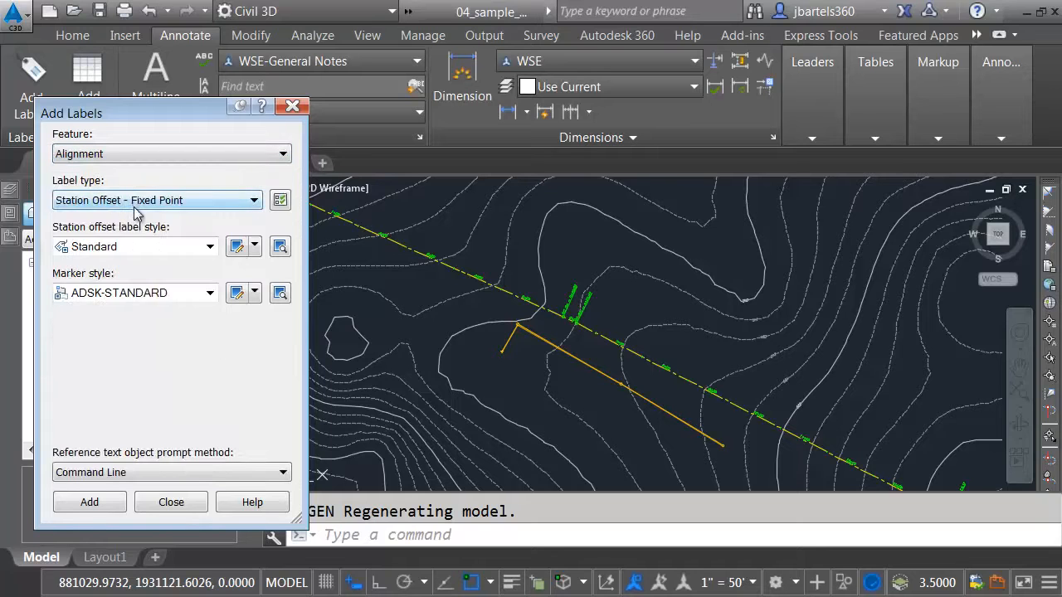
pyautogui.click(137, 202)
pyautogui.click(135, 258)
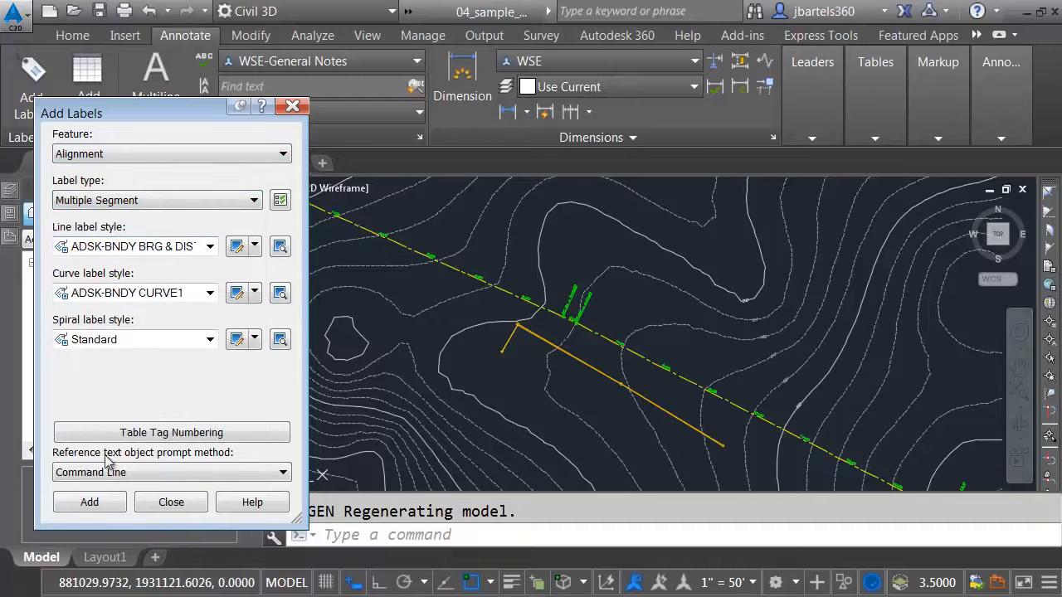
pyautogui.click(91, 503)
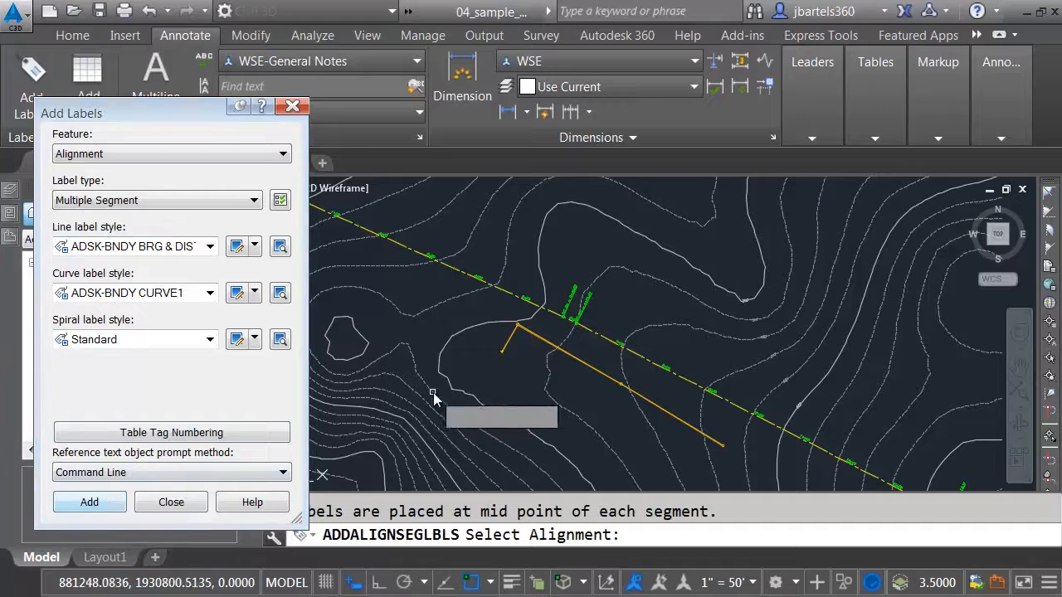
pyautogui.click(508, 295)
pyautogui.press('Escape')
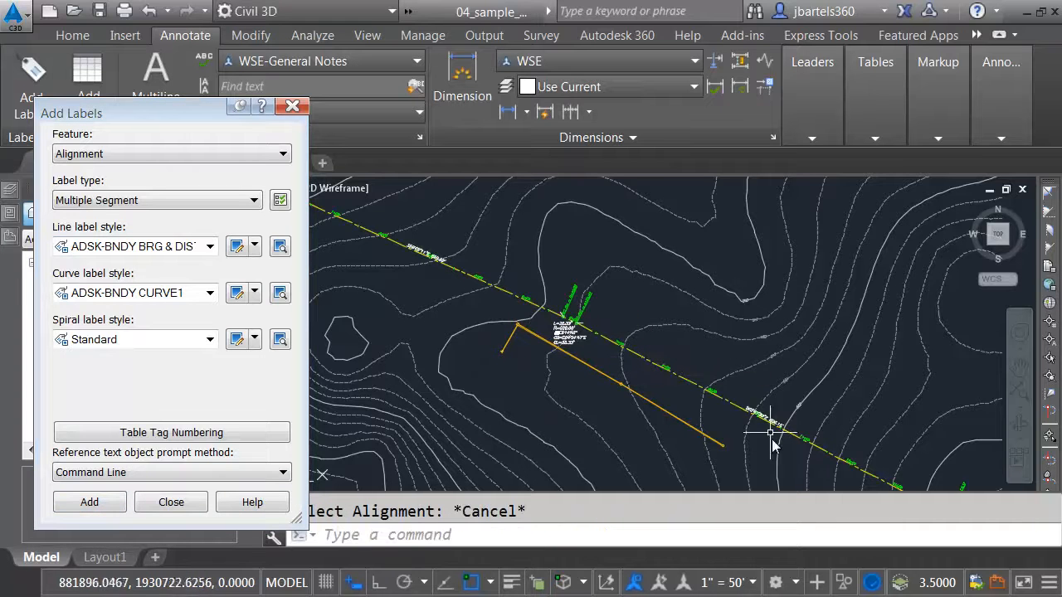
# Slide the alignment's eastern bearing and distance label between stations 9+00 and 10+00, and flip it to the other side of the line
pyautogui.scroll(2, 768, 432)
pyautogui.scroll(2, 768, 435)
pyautogui.click(739, 378)
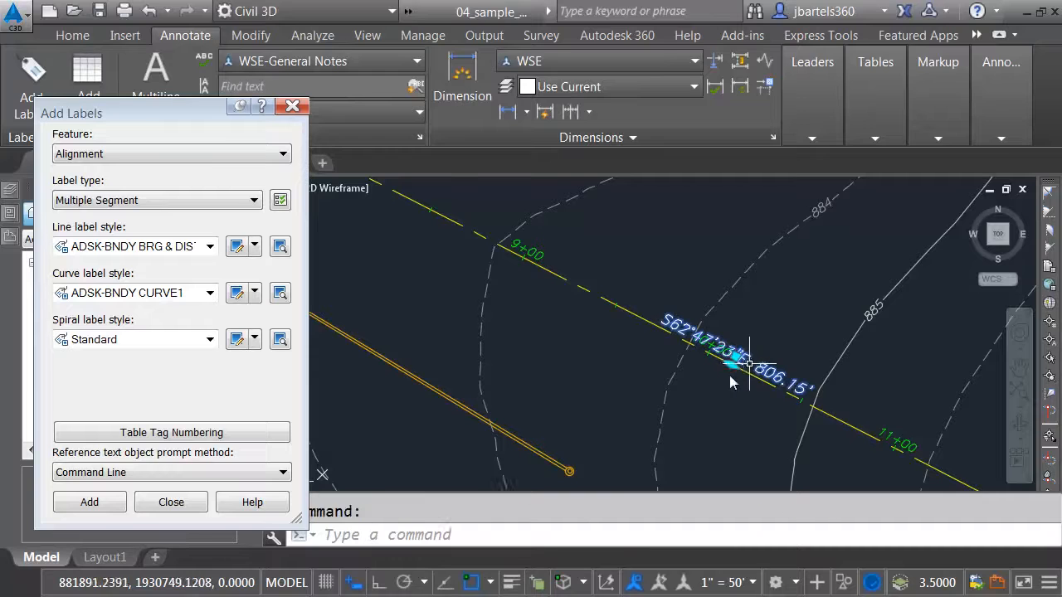
pyautogui.click(729, 363)
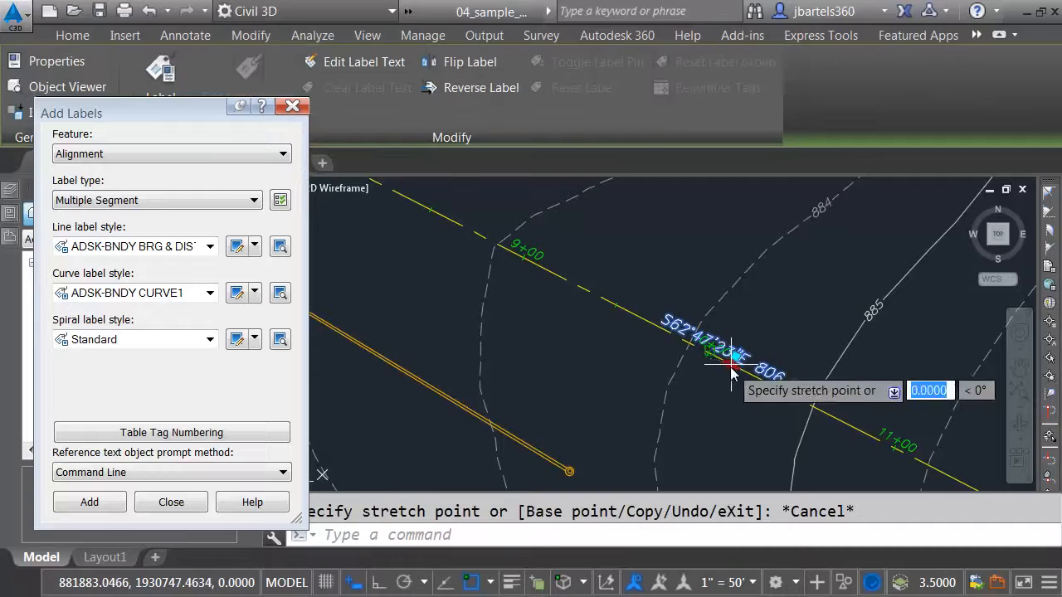
pyautogui.click(610, 334)
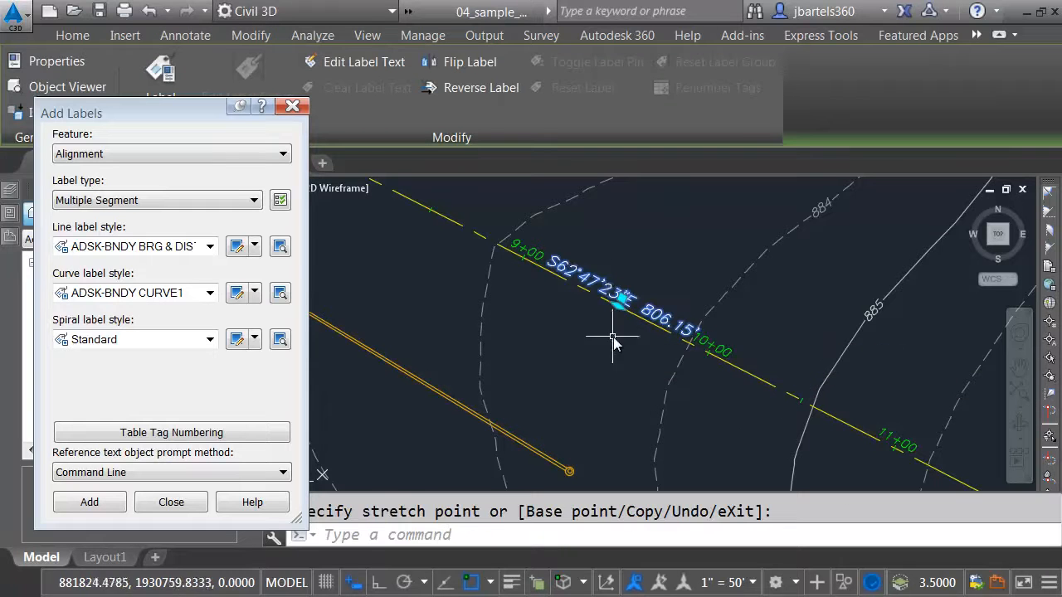
pyautogui.click(457, 62)
pyautogui.press('Escape')
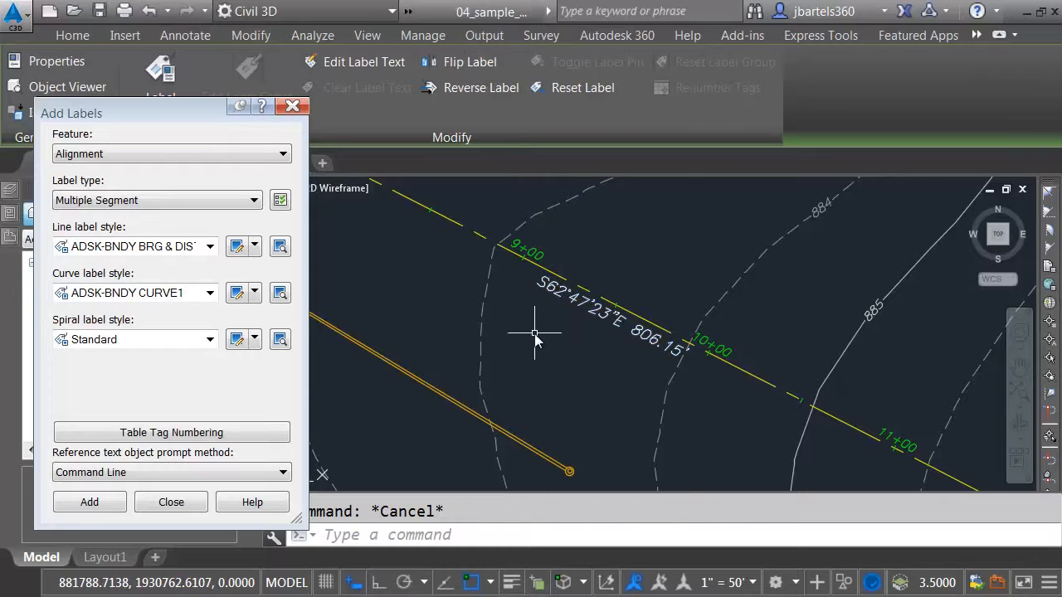
# Label the referenced pipe network with Entire Network Plan labels, using the ADSK-PIPE LABEL pipe style
pyautogui.scroll(-3, 546, 340)
pyautogui.moveTo(474, 320); pyautogui.dragTo(687, 375, button='middle')
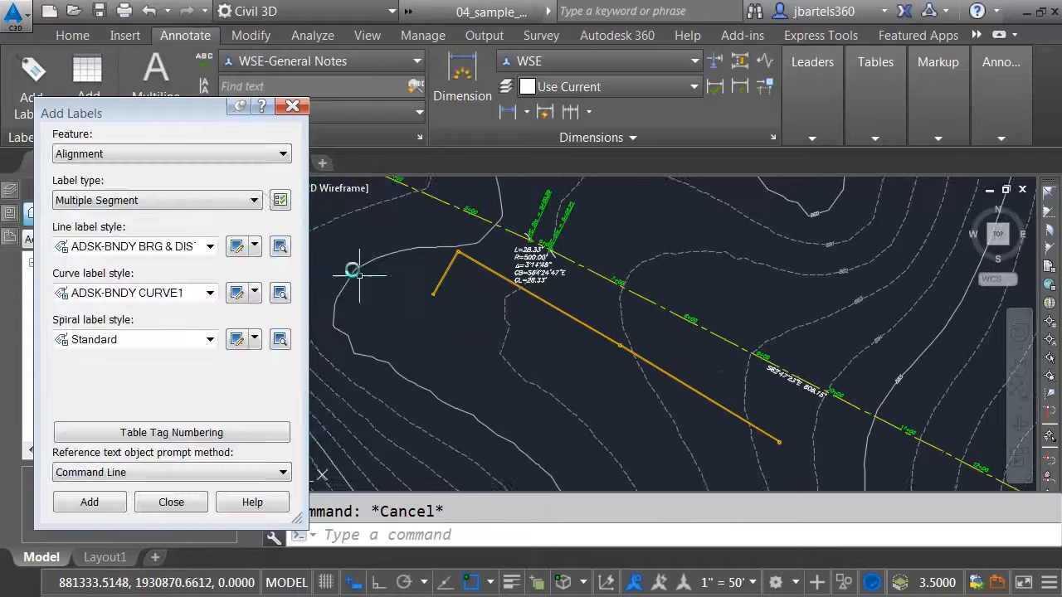
pyautogui.click(220, 158)
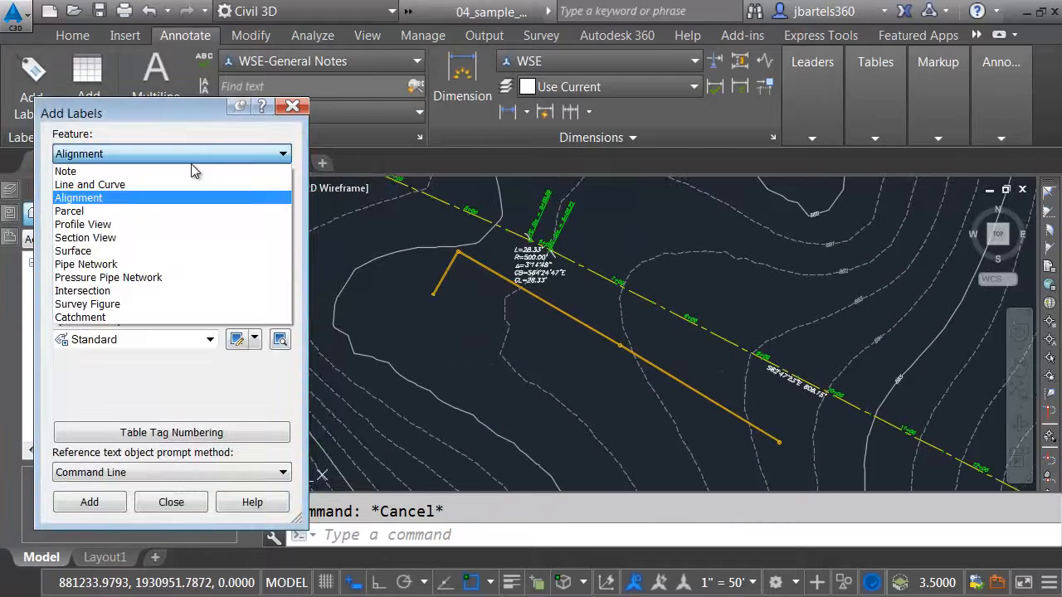
pyautogui.click(105, 267)
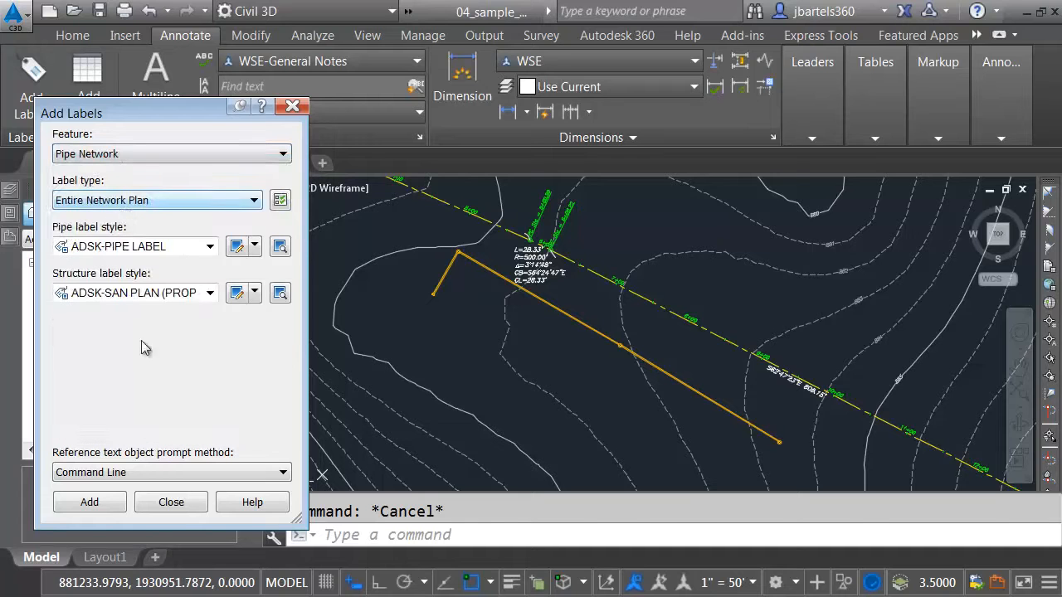
pyautogui.click(91, 502)
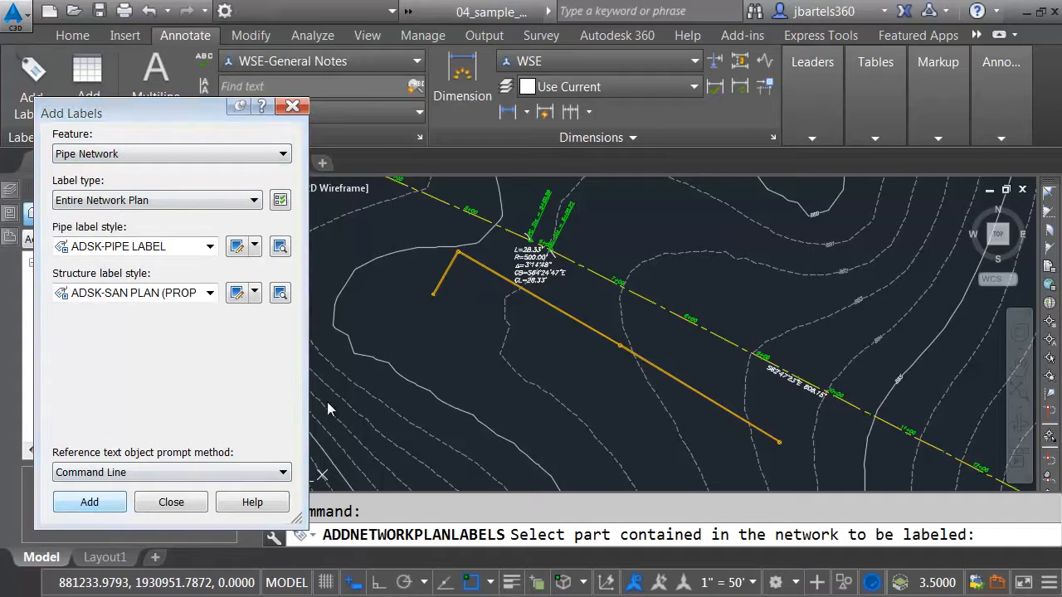
pyautogui.click(581, 325)
pyautogui.press('Escape')
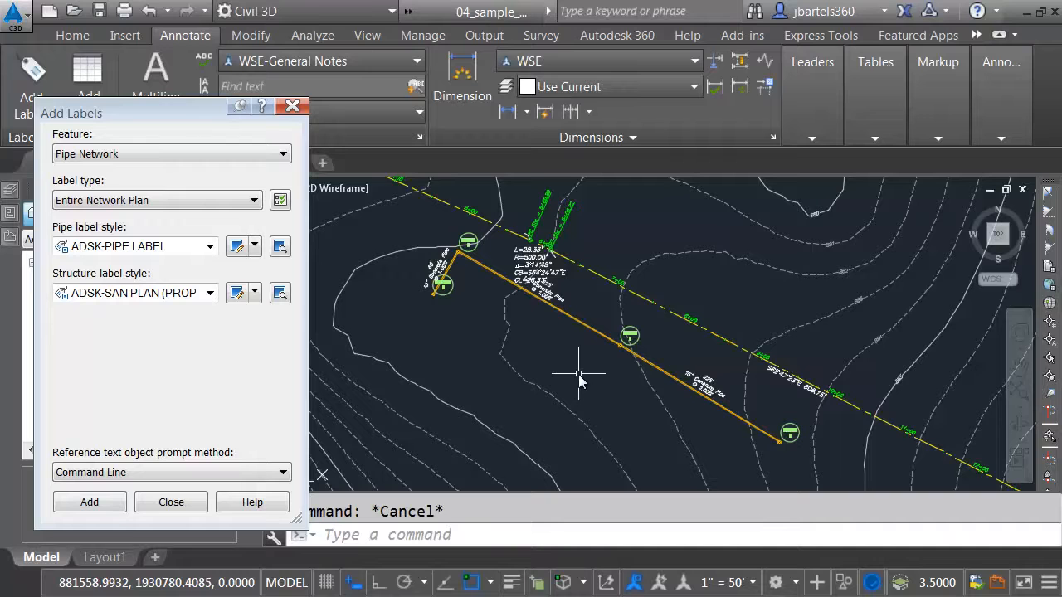
# Flip the pipe label overlapping the alignment curve label to the other side of its pipe, and finish adding labels
pyautogui.click(538, 292)
pyautogui.click(459, 63)
pyautogui.press('Escape')
pyautogui.scroll(2, 538, 282)
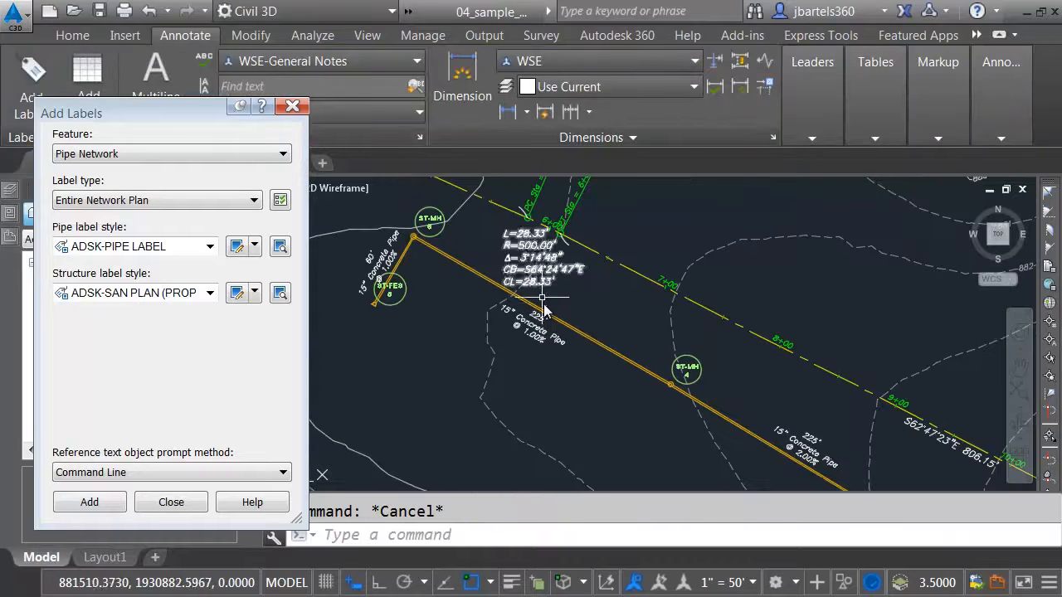
pyautogui.scroll(-2, 556, 314)
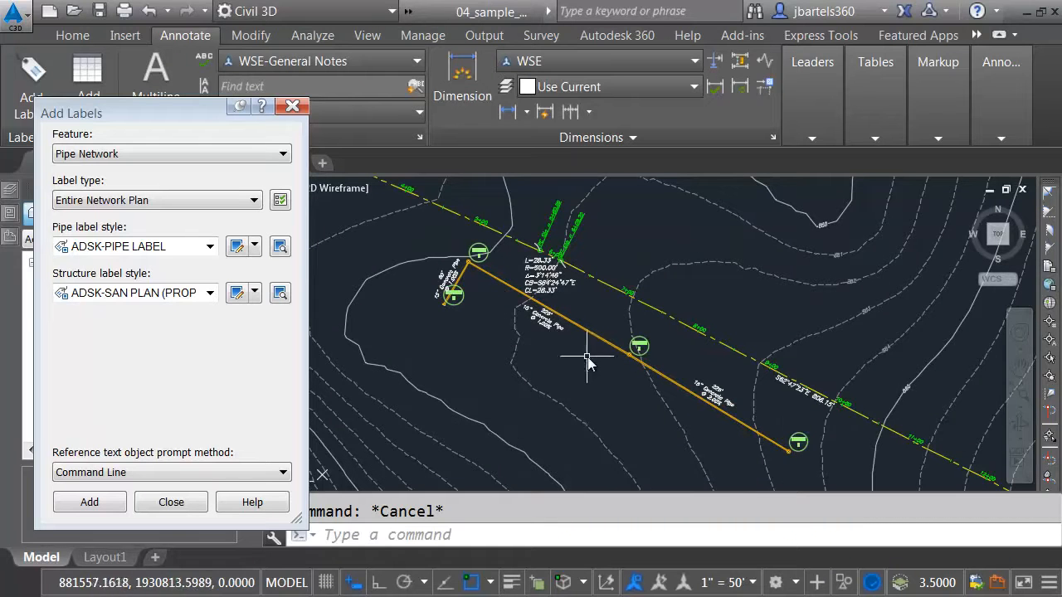
pyautogui.click(292, 106)
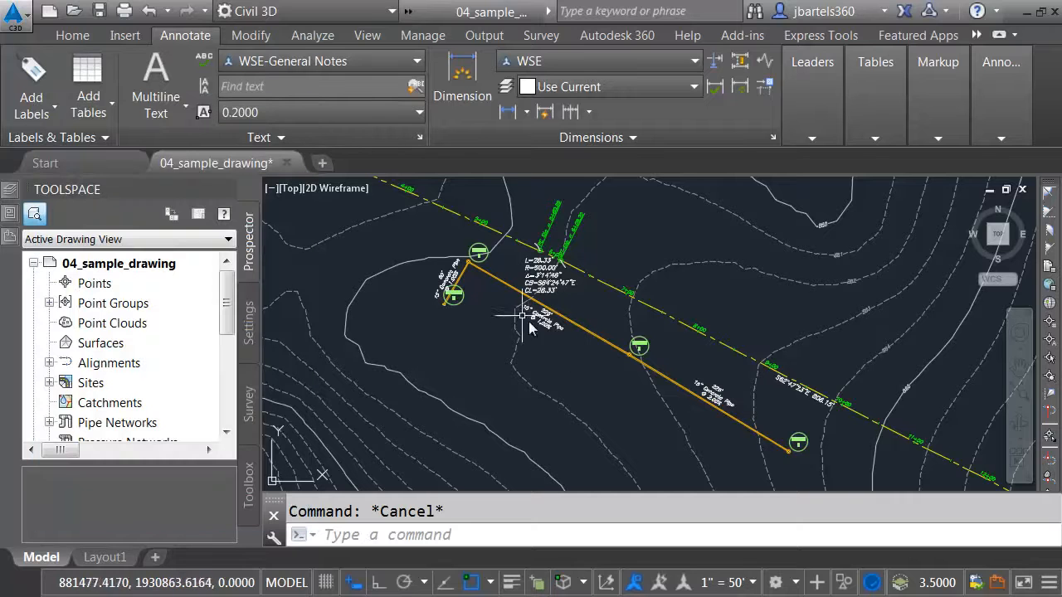
# Open the attached external reference 05_civil_objects as its own drawing
pyautogui.click(580, 327)
pyautogui.rightClick(585, 302)
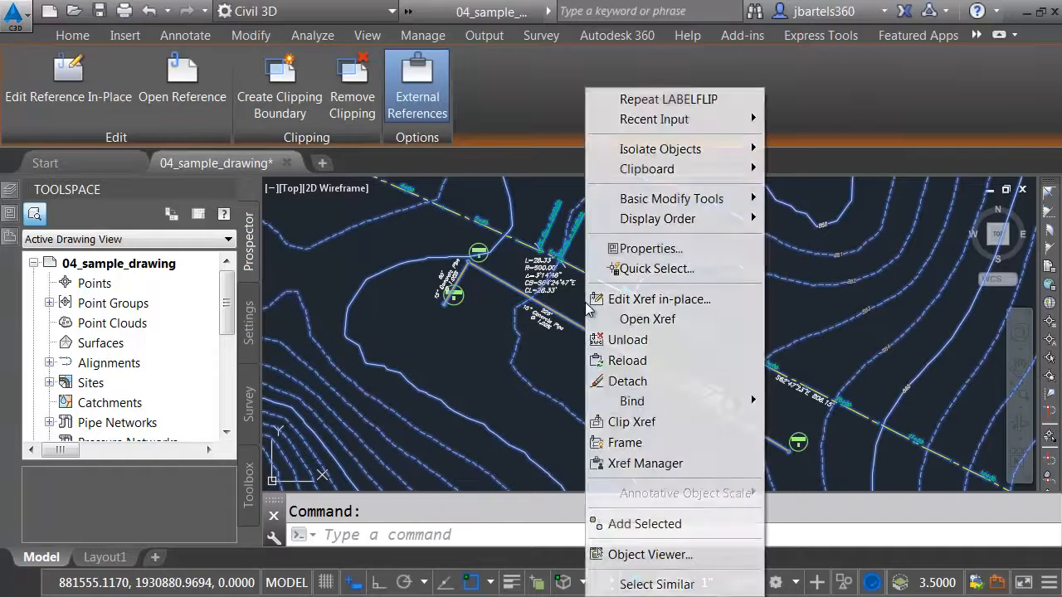
pyautogui.click(624, 320)
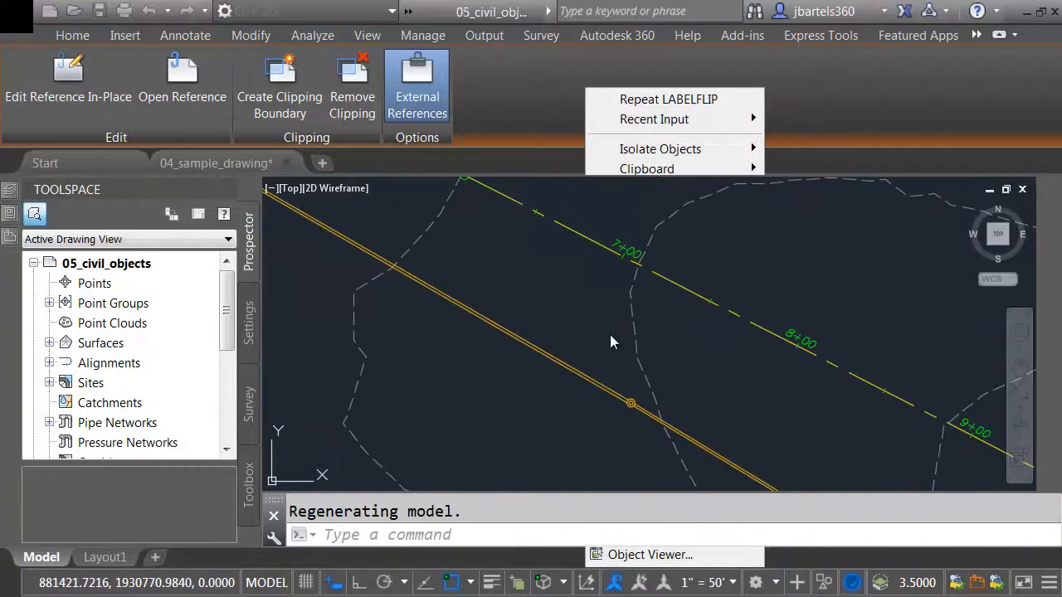
# Move the pipe network structure south of station 7+00 northwest along the run, with its connected pipes following
pyautogui.click(632, 402)
pyautogui.click(633, 402)
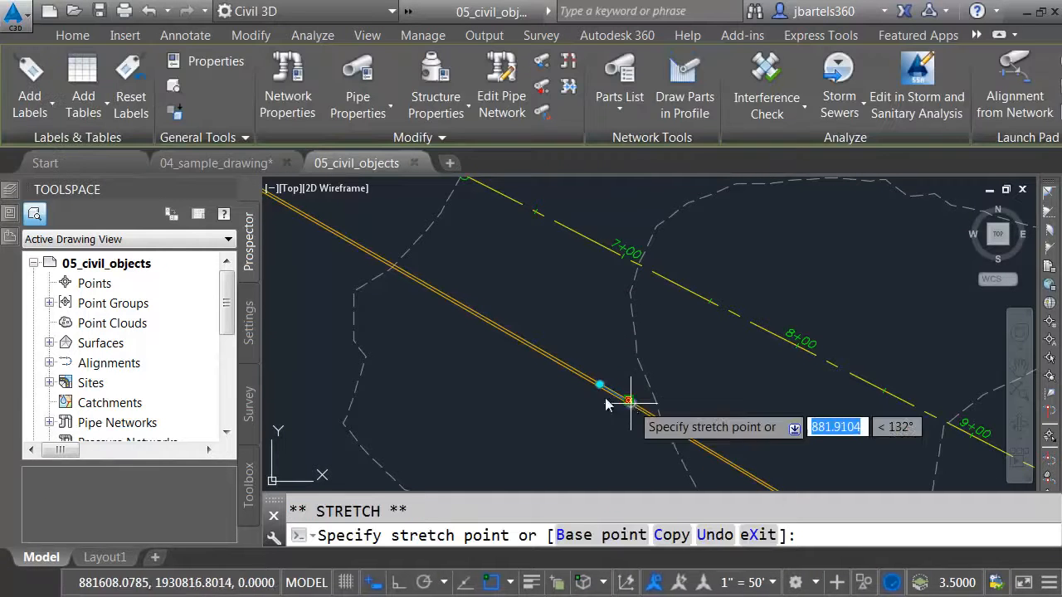
pyautogui.click(481, 350)
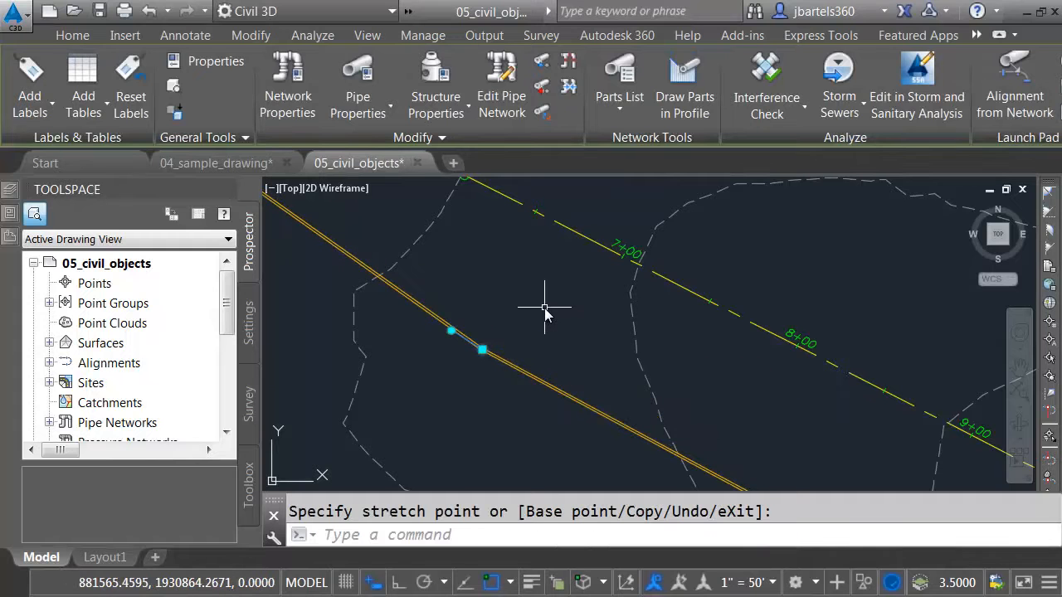
pyautogui.press('Escape')
pyautogui.press('Escape')
# Save 05_civil_objects, switch to 04_sample_drawing and reload the changed 05_civil_objects external reference
pyautogui.click(99, 10)
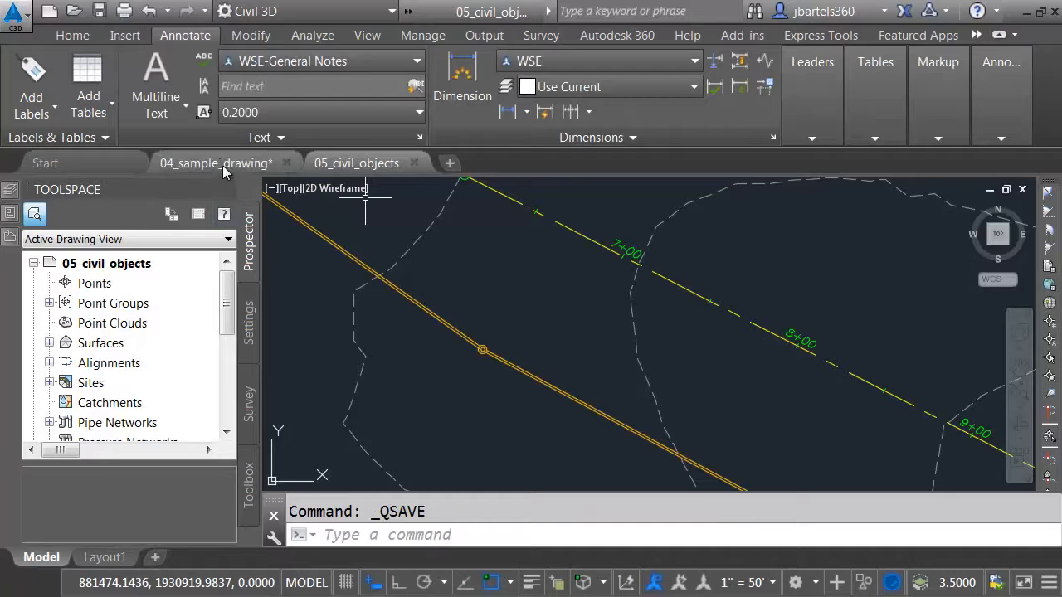
pyautogui.click(223, 166)
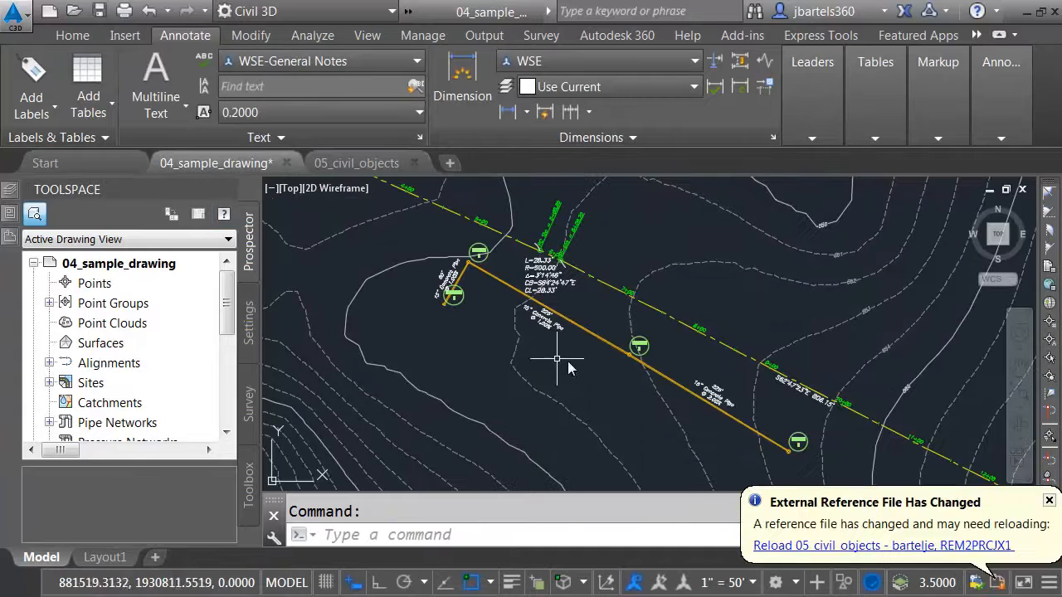
pyautogui.click(828, 547)
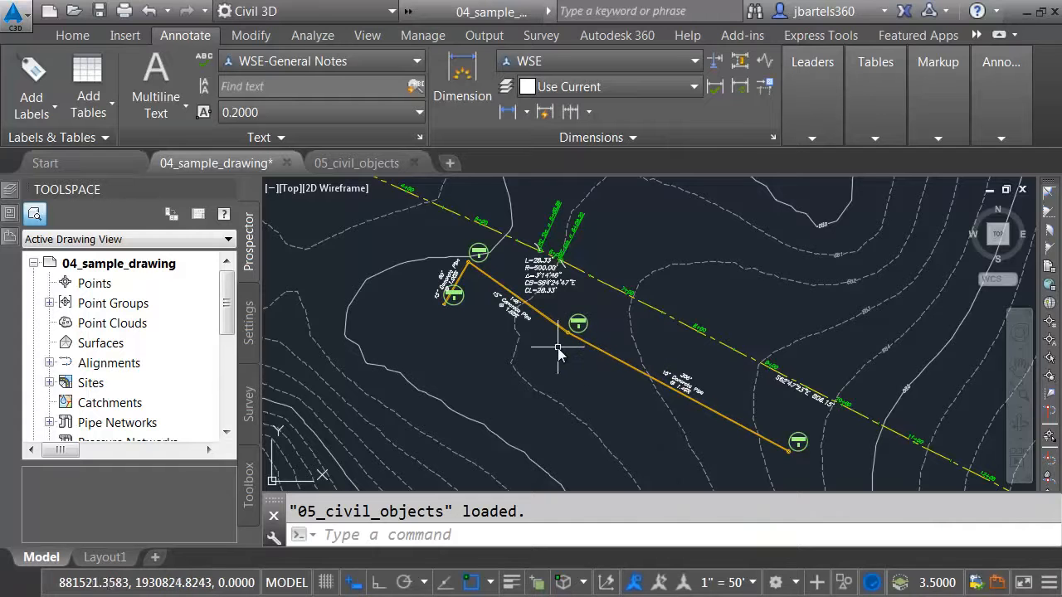
# Return to 05_civil_objects and undo the commands back through the structure's grip edit
pyautogui.click(369, 161)
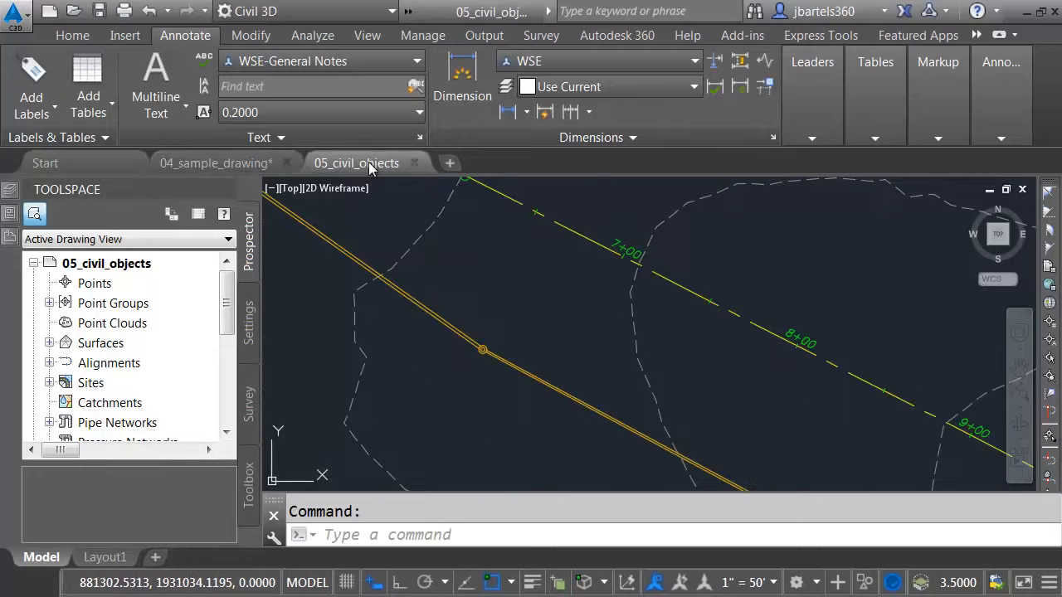
pyautogui.click(168, 12)
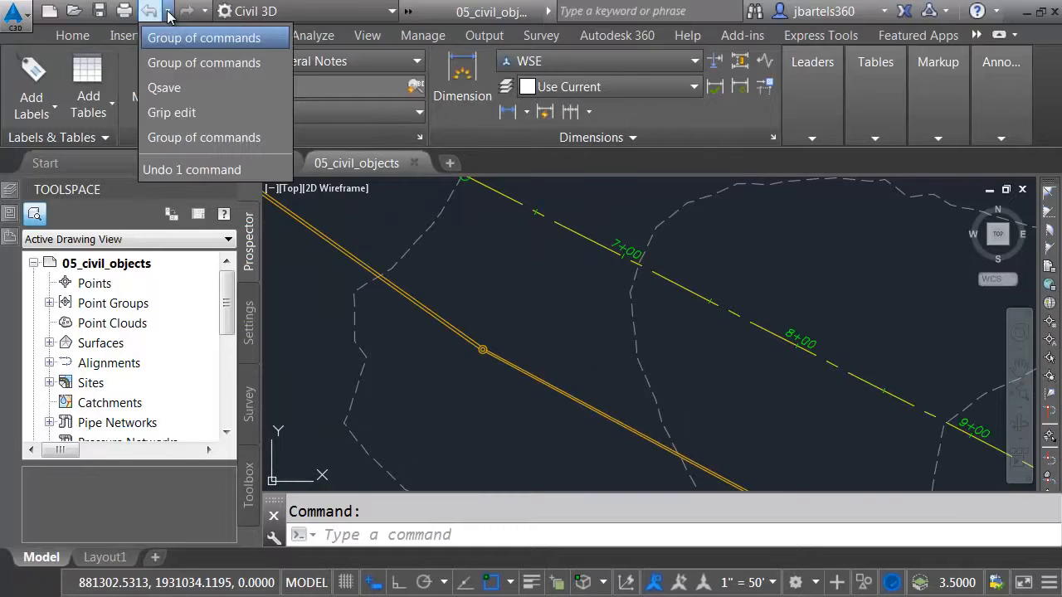
pyautogui.click(166, 138)
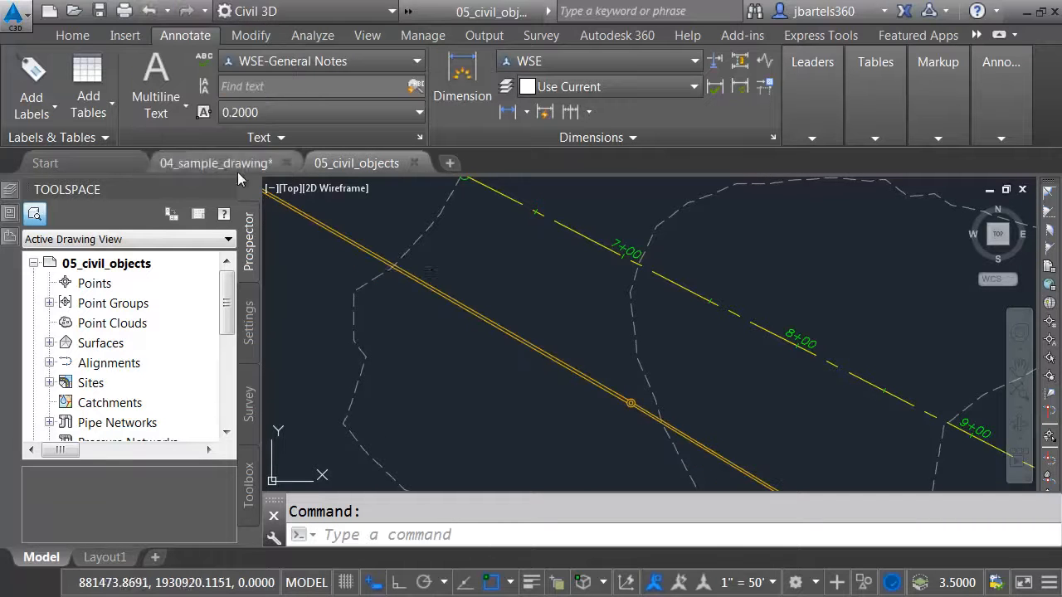
# Save and close 05_civil_objects, and close 04_sample_drawing without saving its changes
pyautogui.click(99, 11)
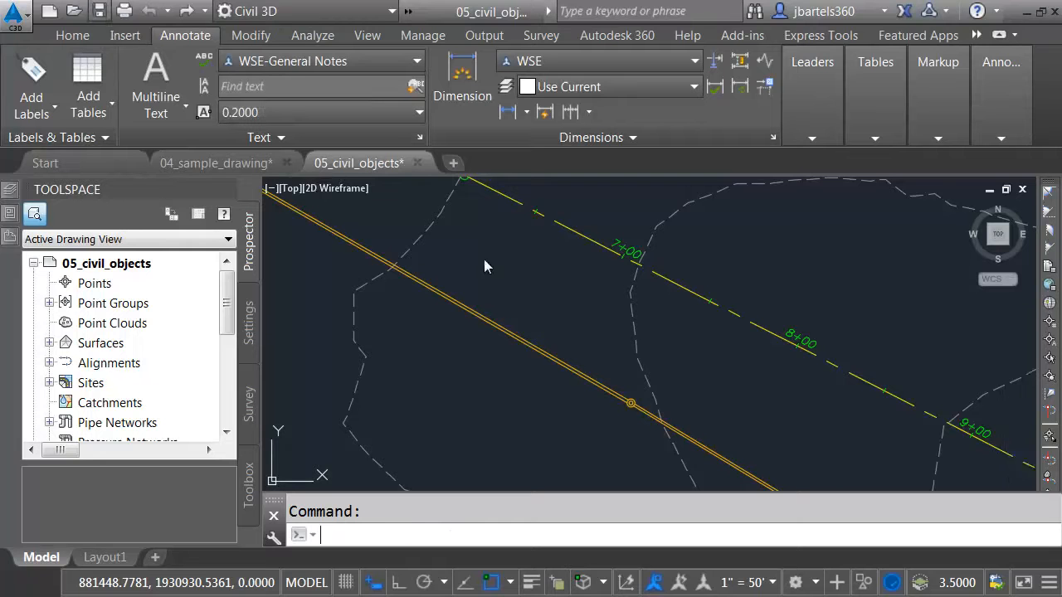
pyautogui.click(413, 164)
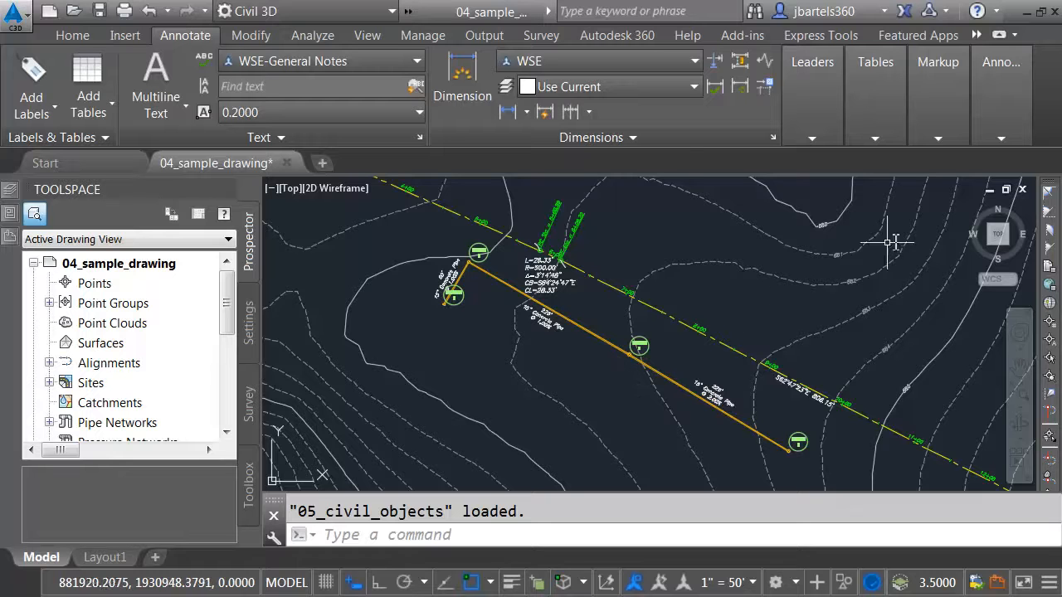
pyautogui.click(1024, 190)
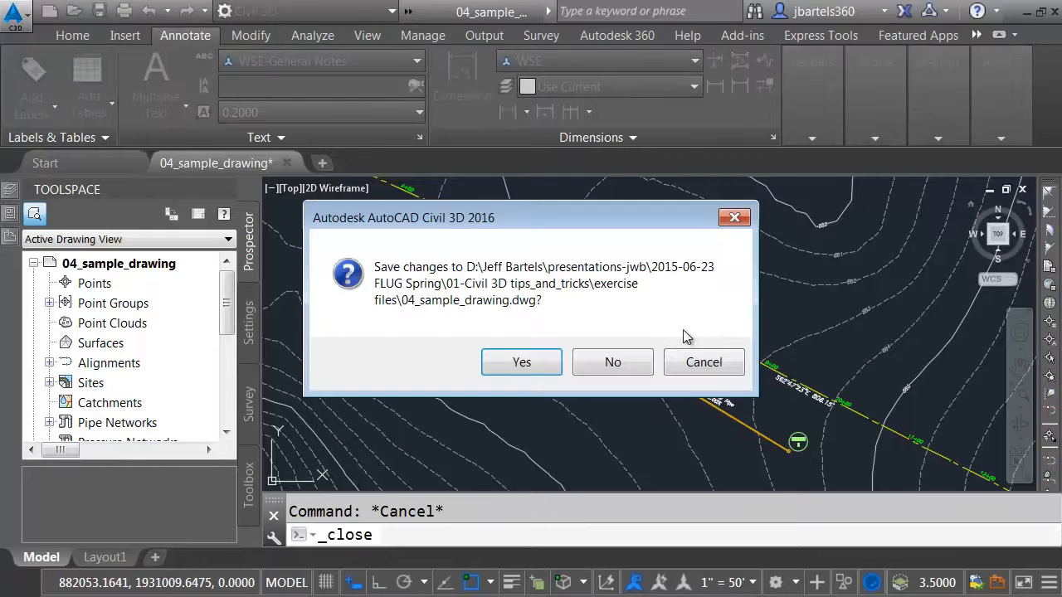
pyautogui.click(631, 369)
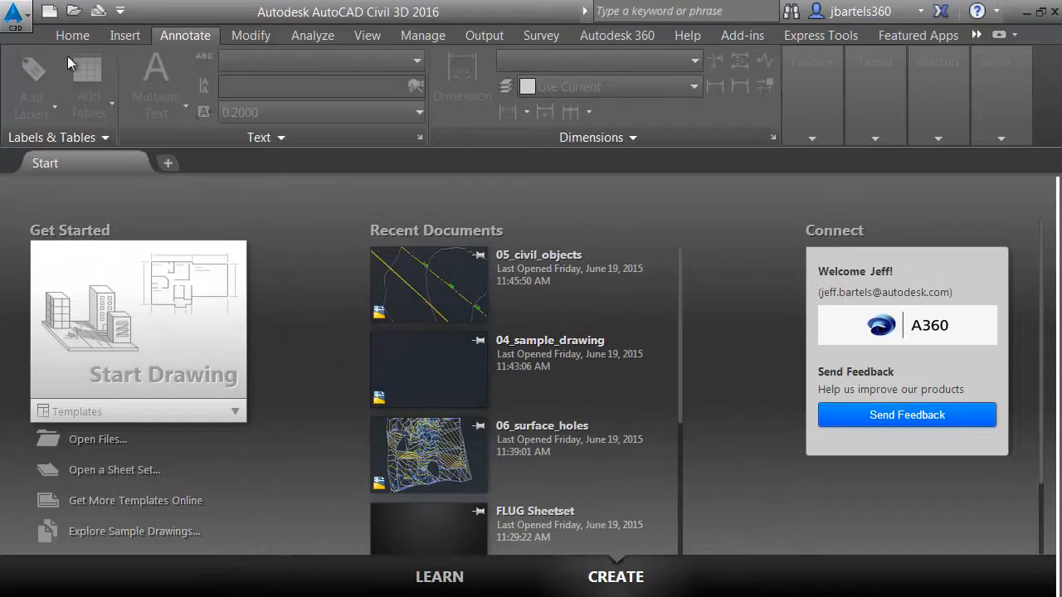
# Create a new drawing from the $sample_template.dwt template
pyautogui.click(15, 22)
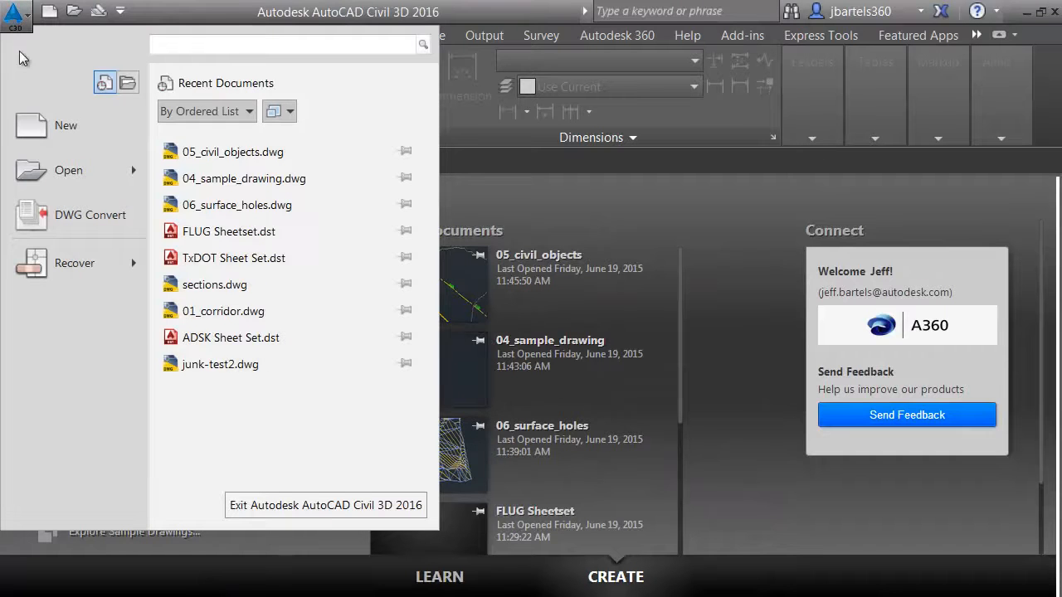
pyautogui.click(53, 124)
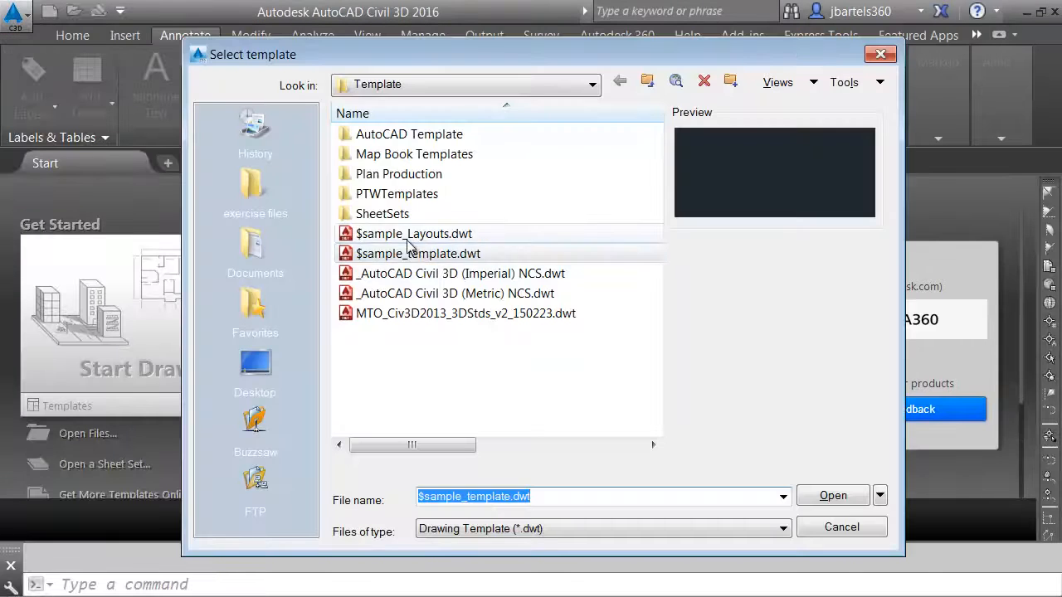
pyautogui.click(395, 258)
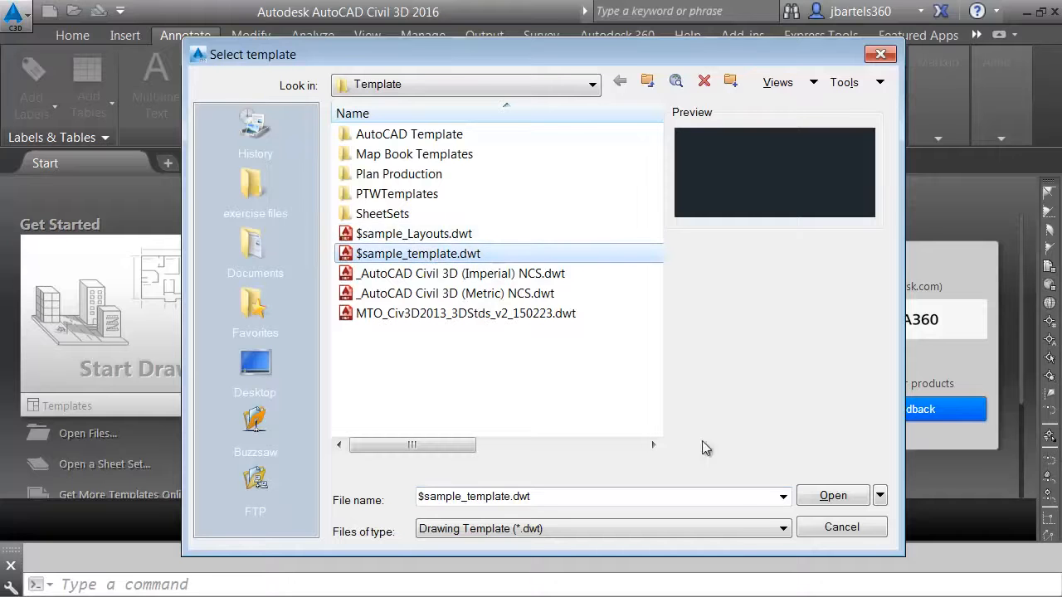
pyautogui.click(821, 496)
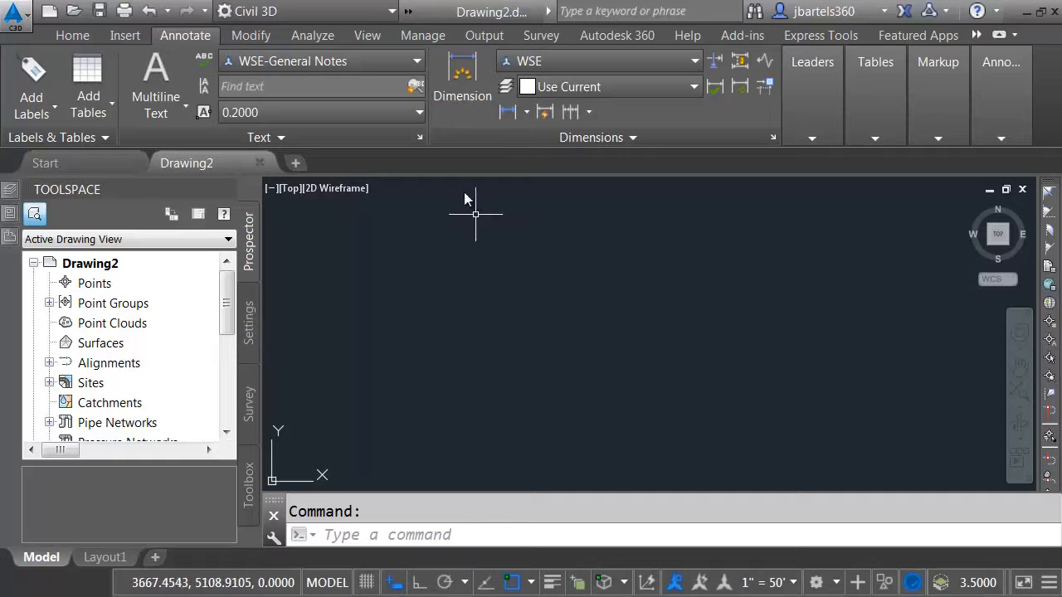
# Save the new drawing as sections.dwg in the exercise files folder, replacing the existing file
pyautogui.click(409, 14)
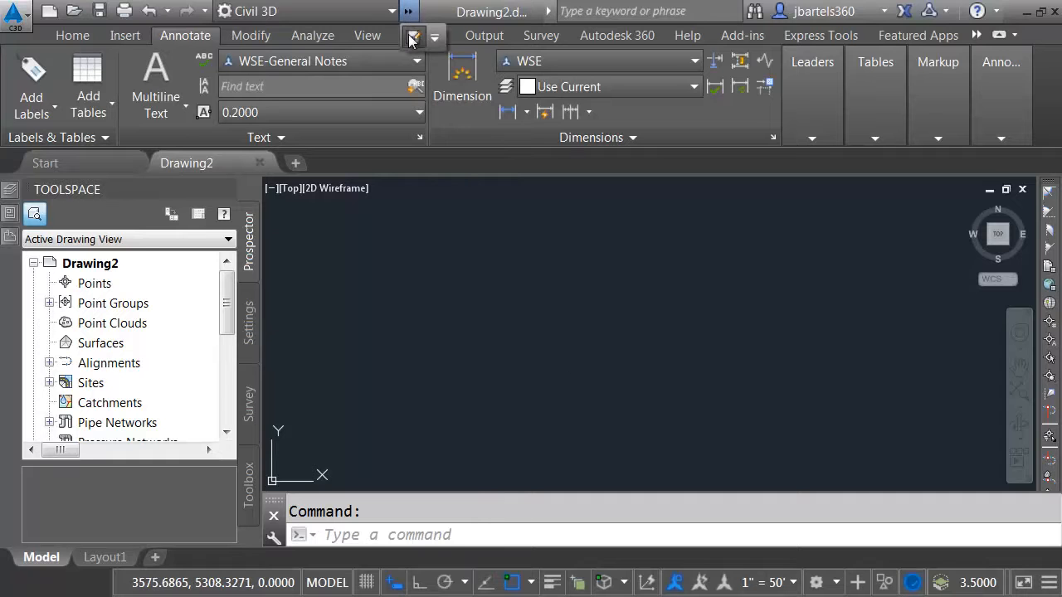
pyautogui.click(413, 37)
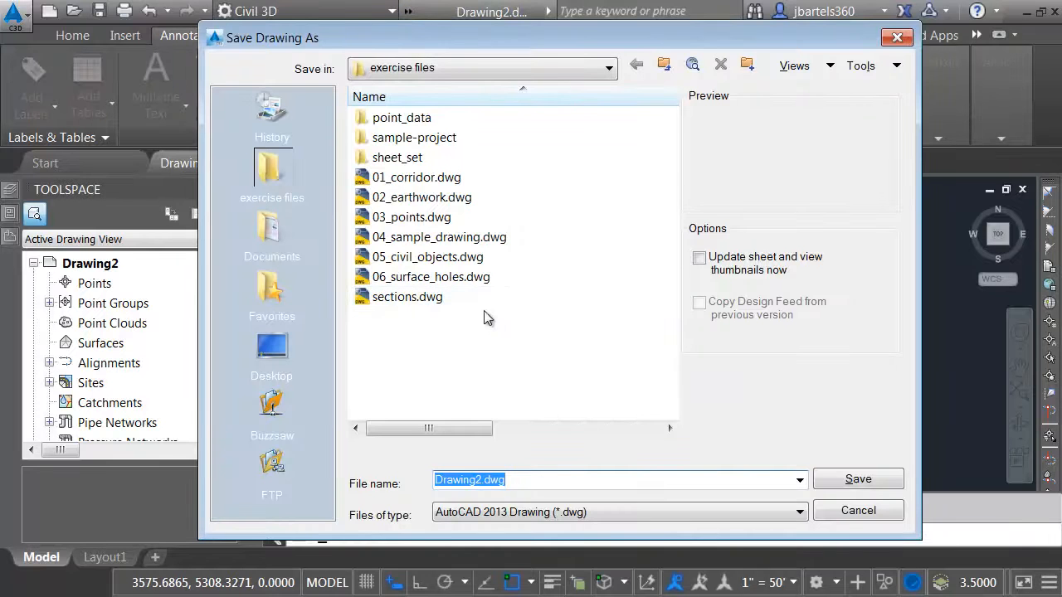
pyautogui.click(404, 300)
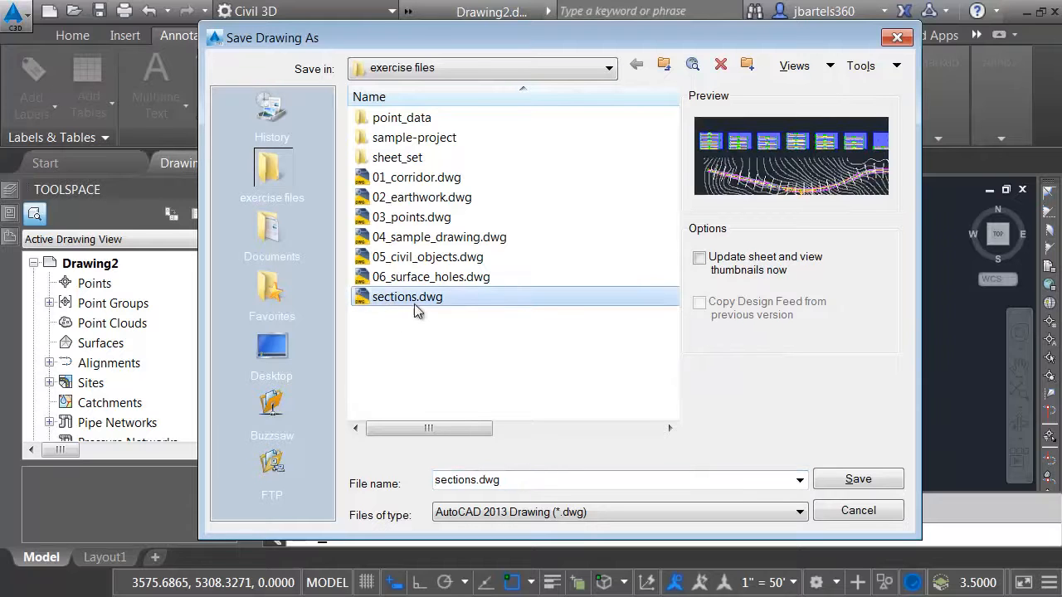
pyautogui.click(830, 484)
pyautogui.click(560, 352)
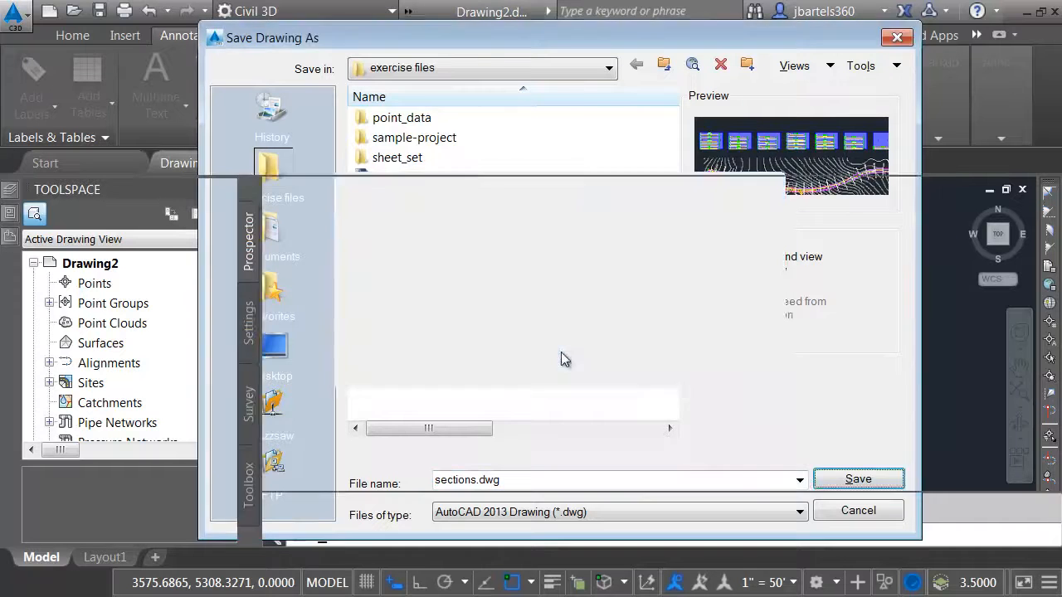
# Open 01_corridor.dwg from the exercise files folder
pyautogui.click(74, 11)
pyautogui.click(414, 206)
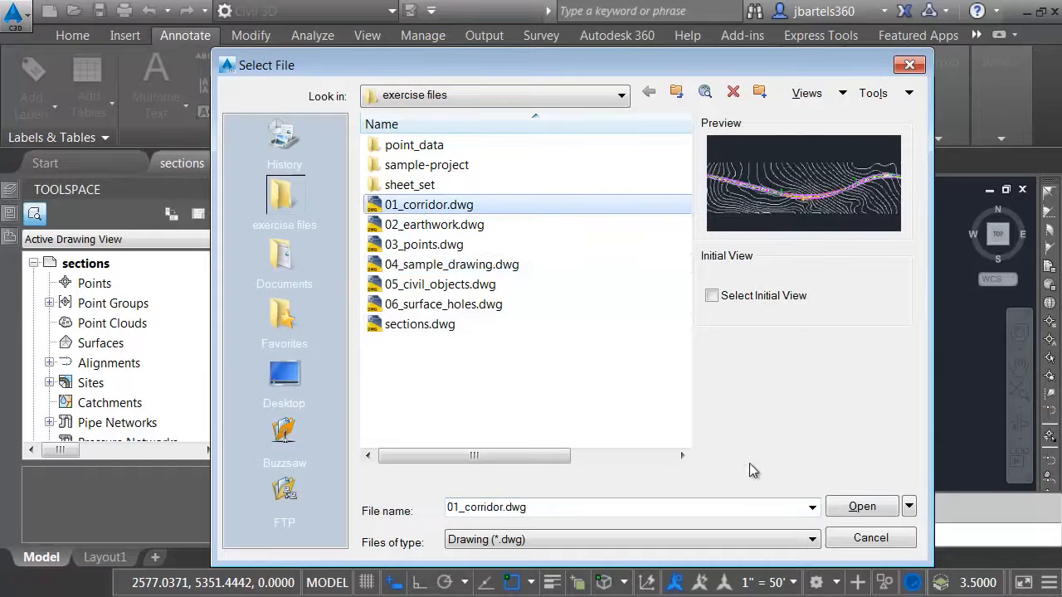
pyautogui.click(861, 507)
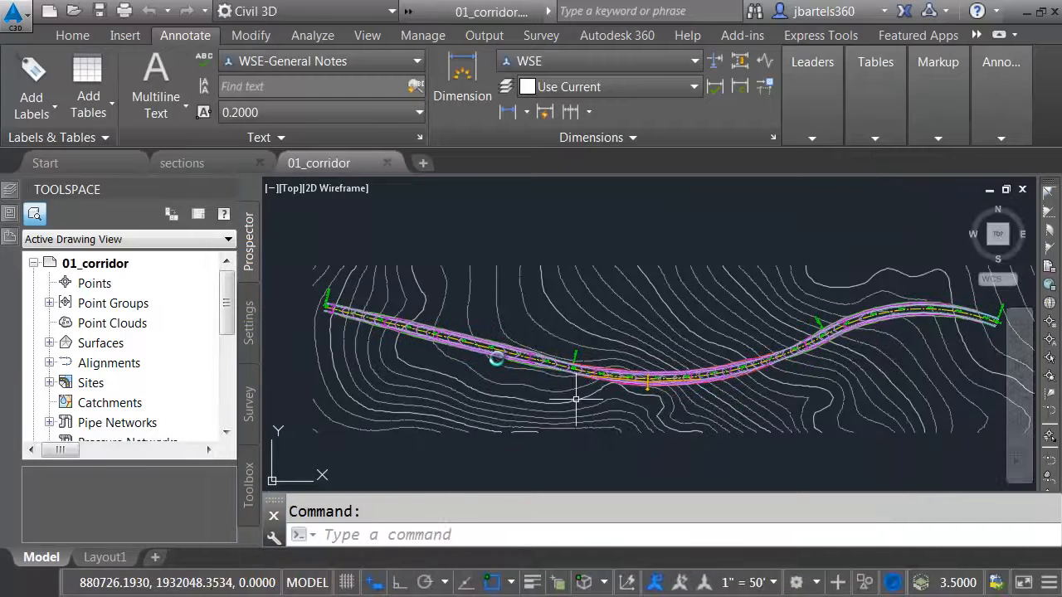
# Examine the corridor and its alignment in plan, and close 01_corridor without saving changes
pyautogui.scroll(5, 489, 327)
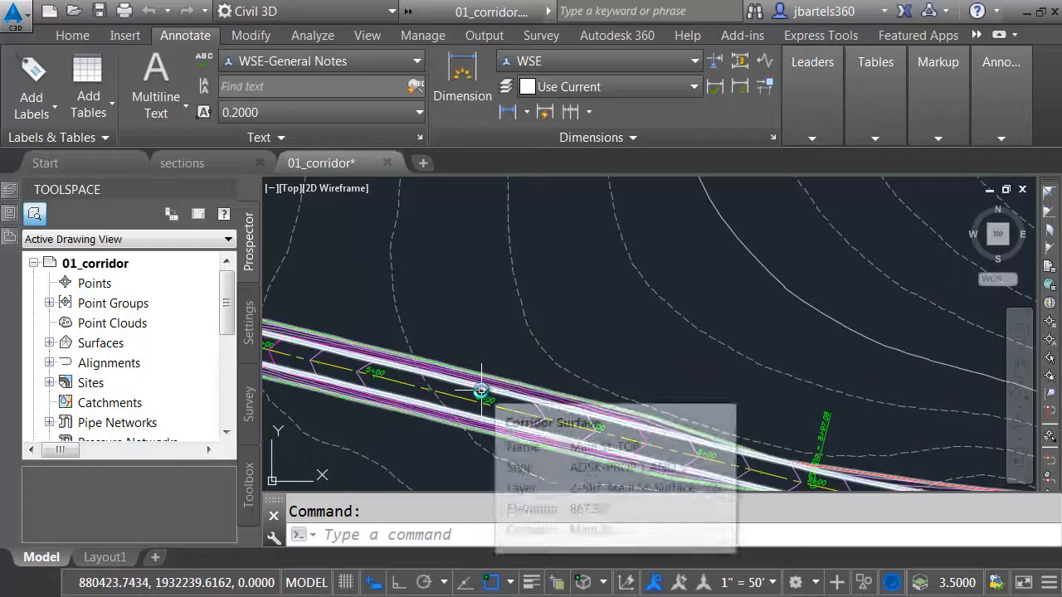
pyautogui.scroll(5, 480, 390)
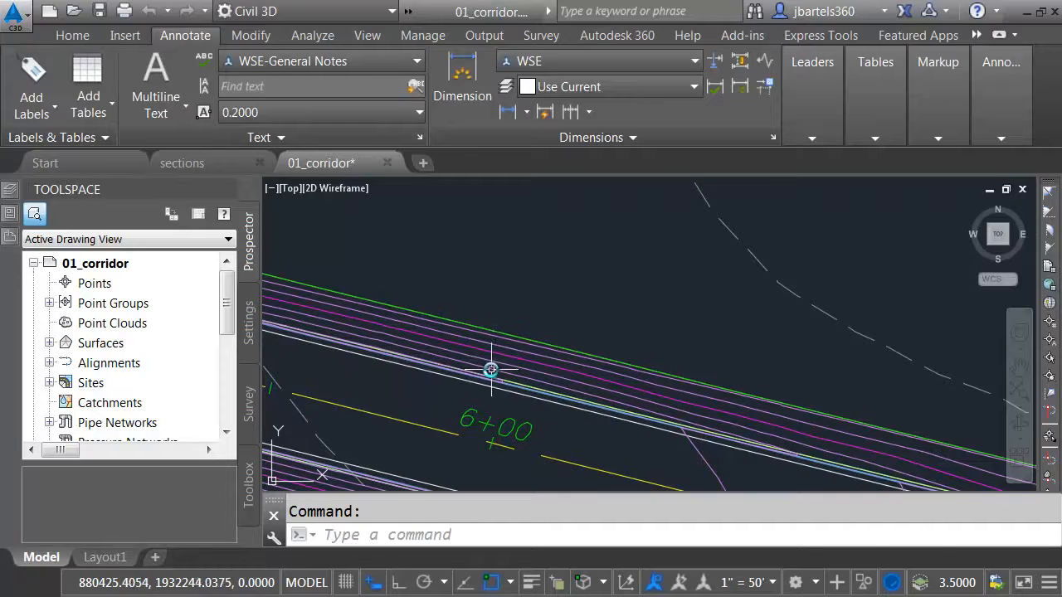
pyautogui.scroll(-5, 492, 361)
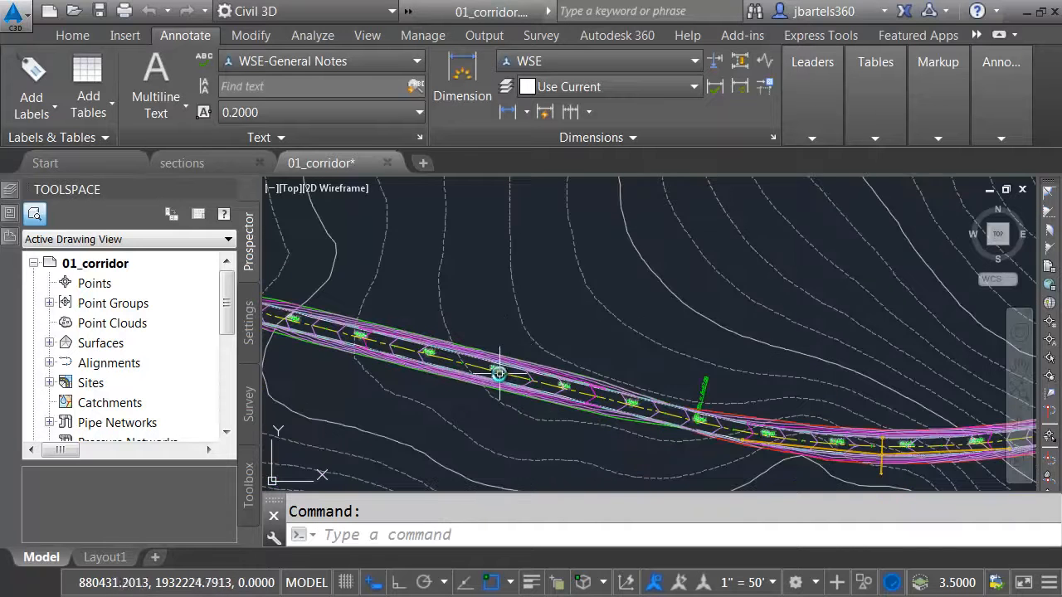
pyautogui.moveTo(539, 434); pyautogui.dragTo(507, 384, button='middle')
pyautogui.scroll(-2, 507, 384)
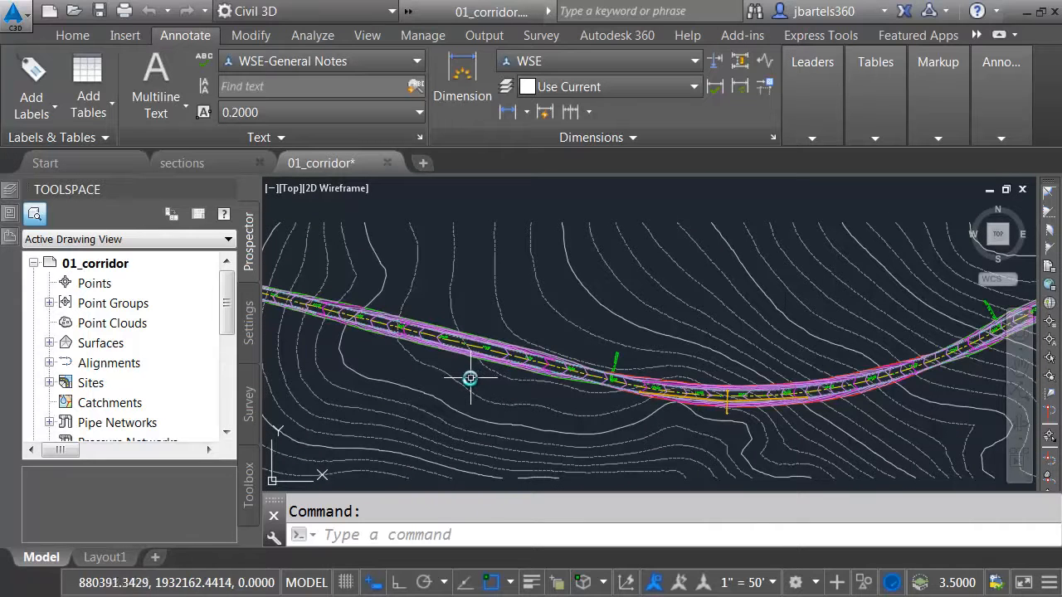
pyautogui.moveTo(470, 379)
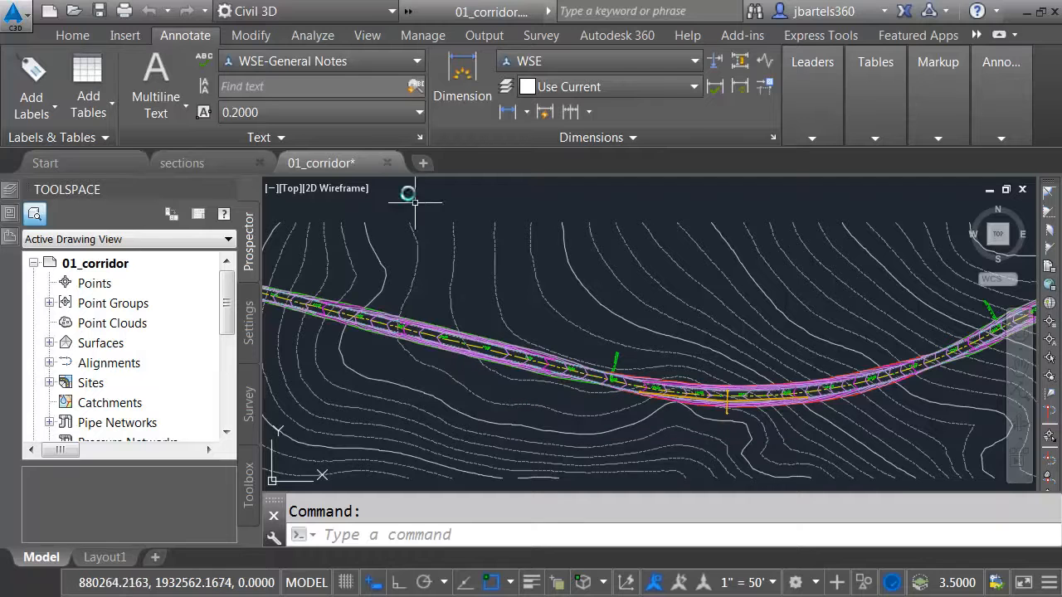
pyautogui.click(386, 163)
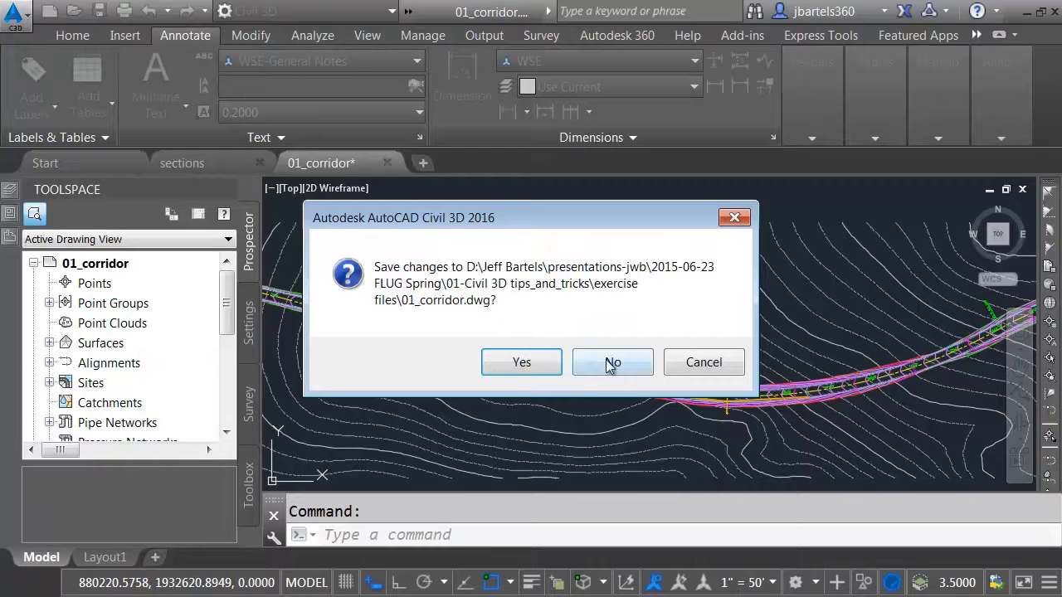
pyautogui.click(610, 364)
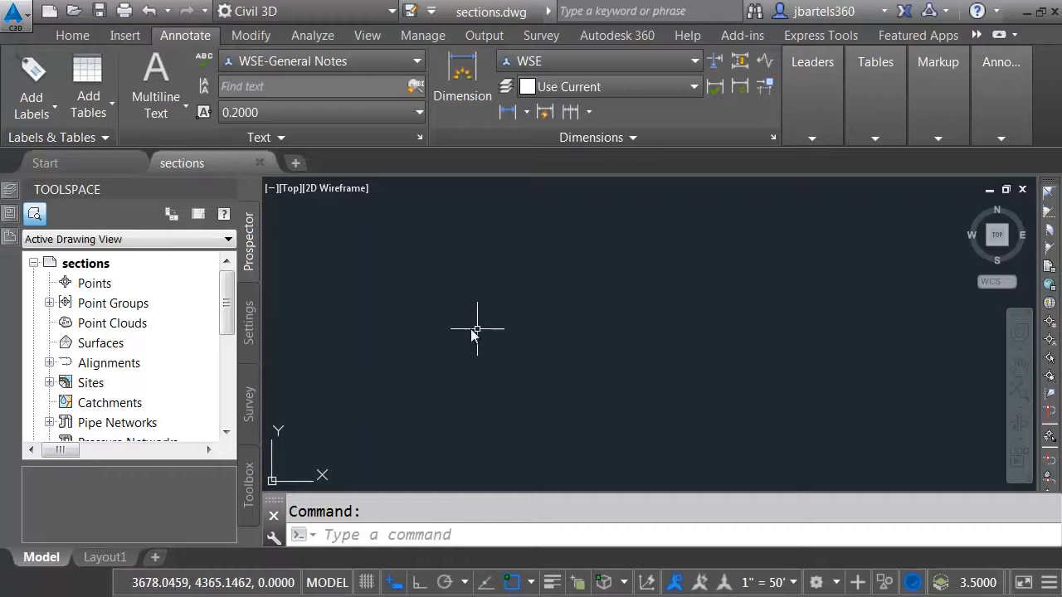
# Attach 01_corridor.dwg to the sections drawing as a full-path overlay reference at 0,0,0 with scale 1, and show its full extents
pyautogui.click(9, 239)
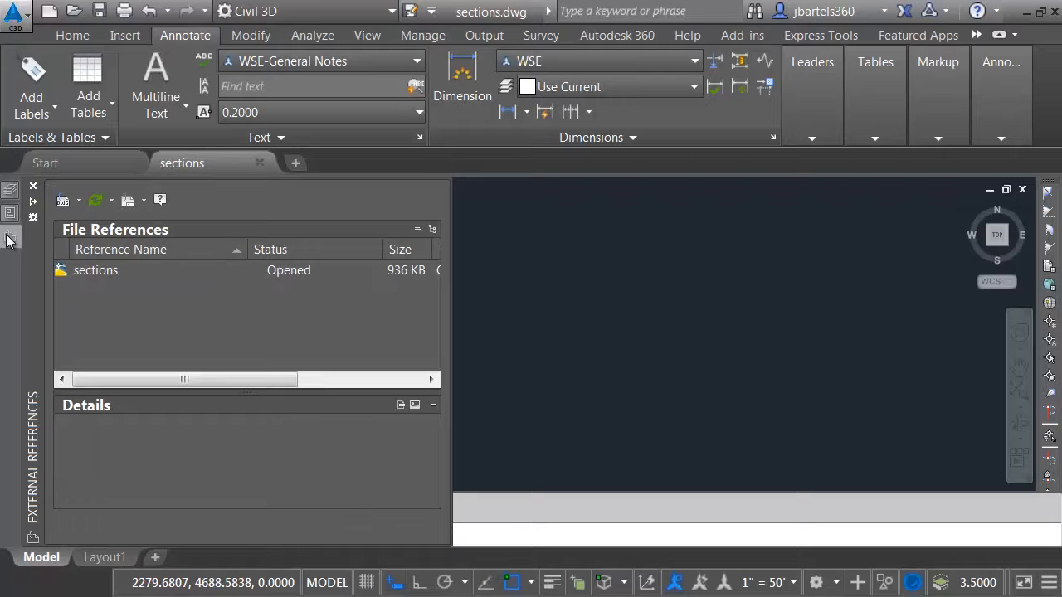
pyautogui.rightClick(91, 305)
pyautogui.click(150, 362)
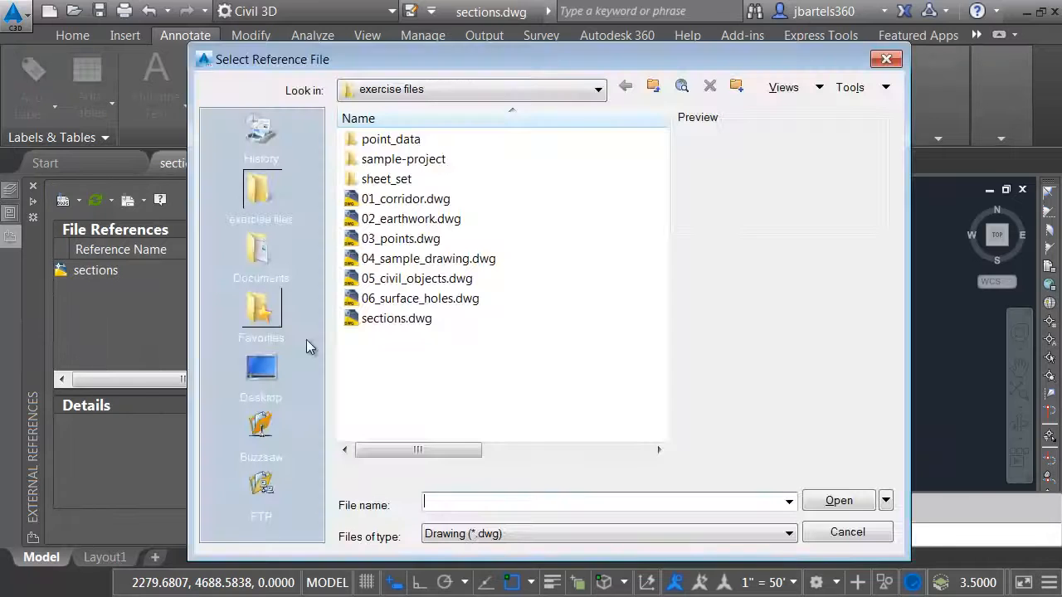
pyautogui.click(407, 200)
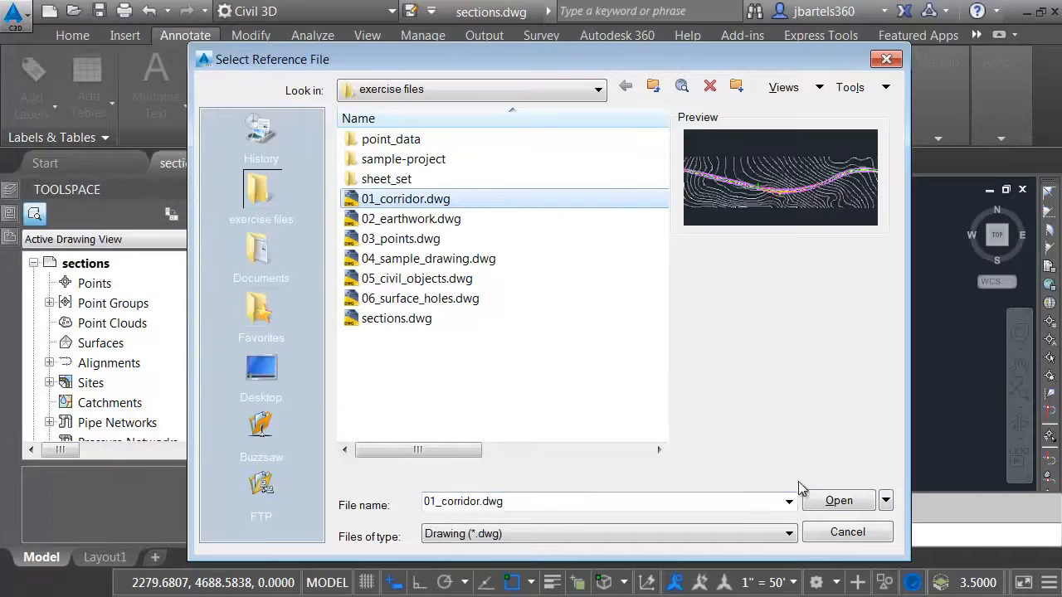
pyautogui.click(834, 501)
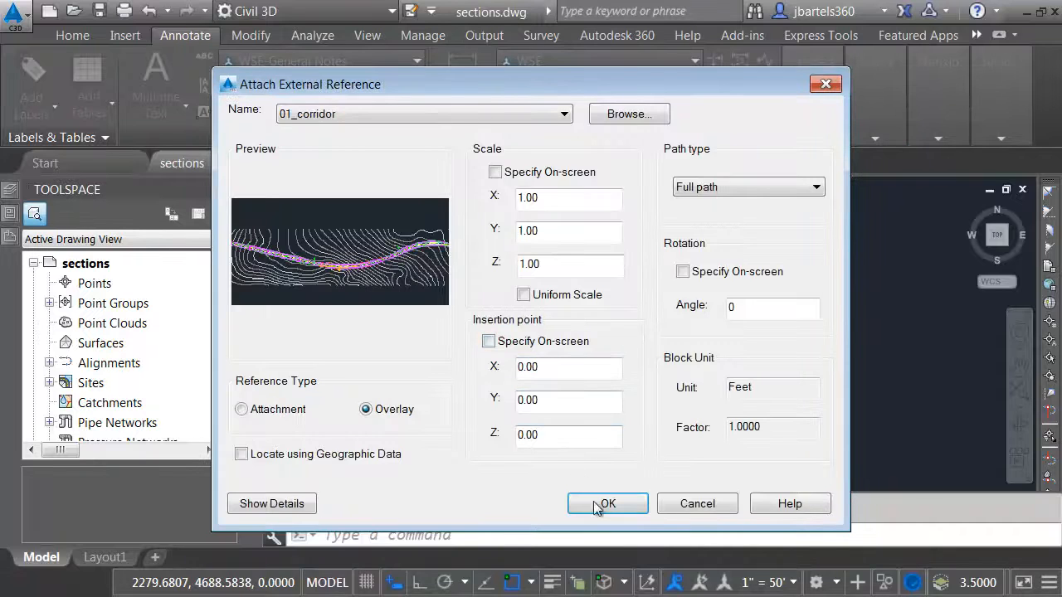
pyautogui.click(605, 503)
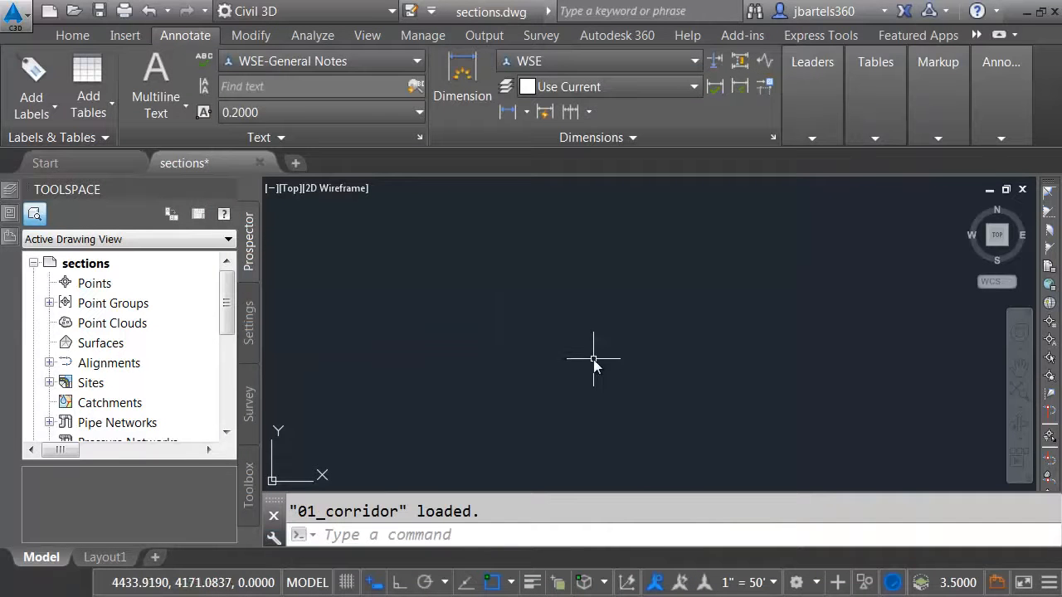
pyautogui.middleClick(594, 359)
pyautogui.middleClick(593, 359)
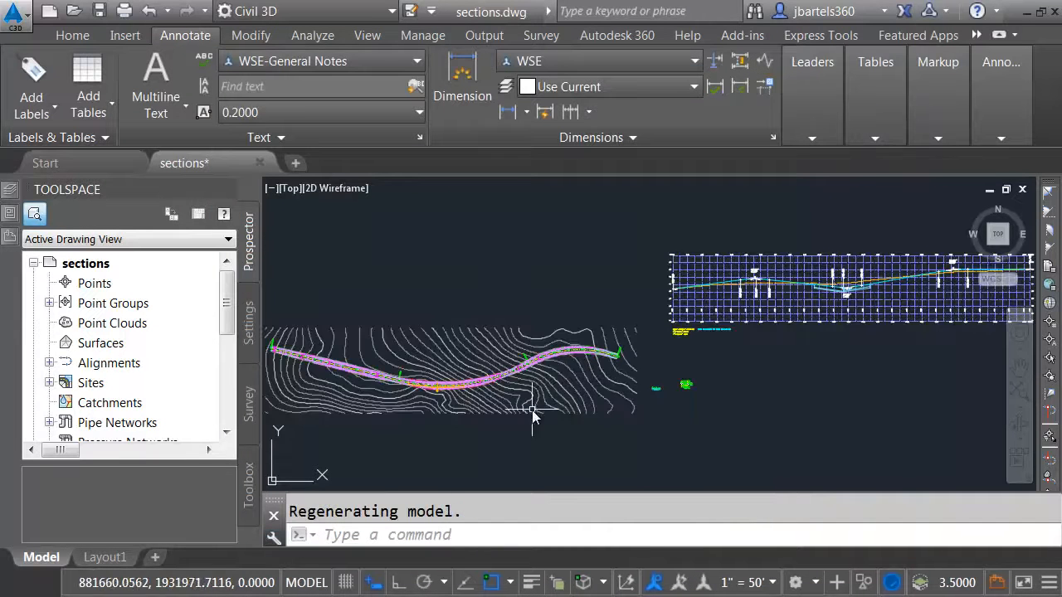
# Freeze the layer of the Main Street alignment in the attached corridor reference by picking its centerline, and regenerate the model
pyautogui.scroll(3, 372, 398)
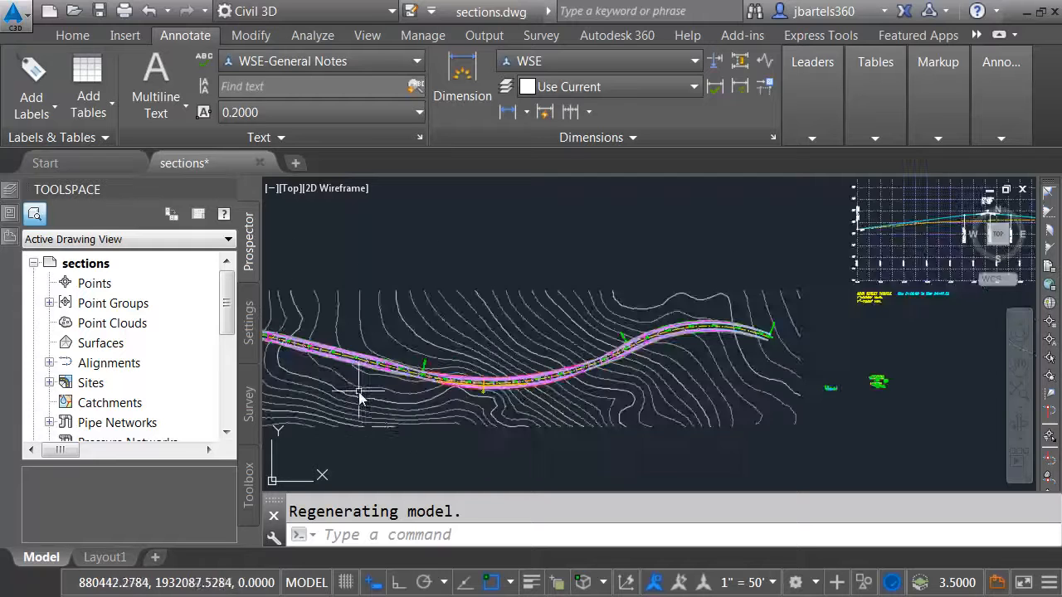
pyautogui.moveTo(373, 398); pyautogui.dragTo(484, 390, button='middle')
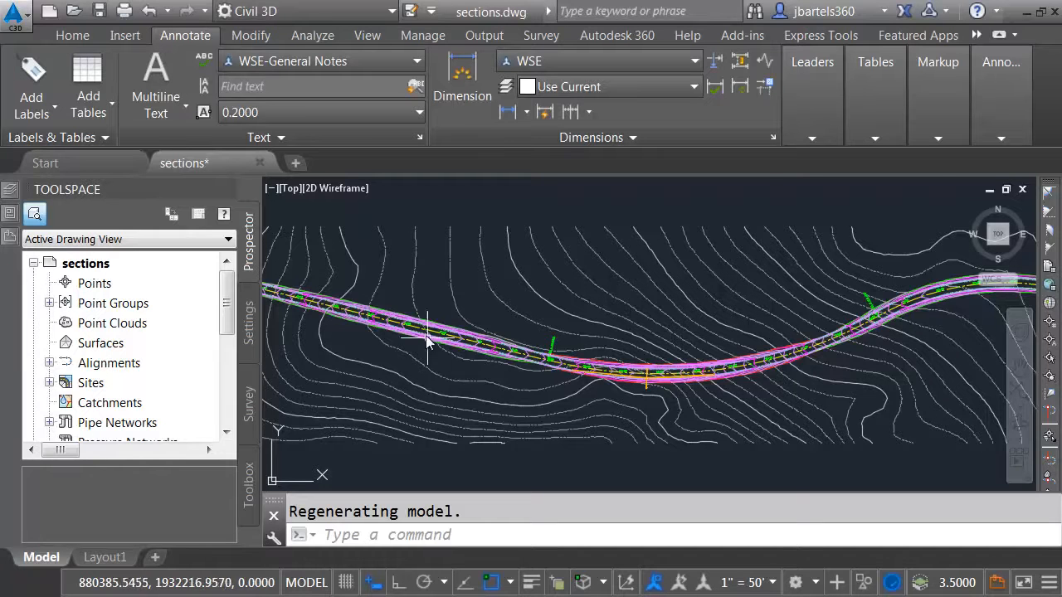
pyautogui.scroll(2, 433, 334)
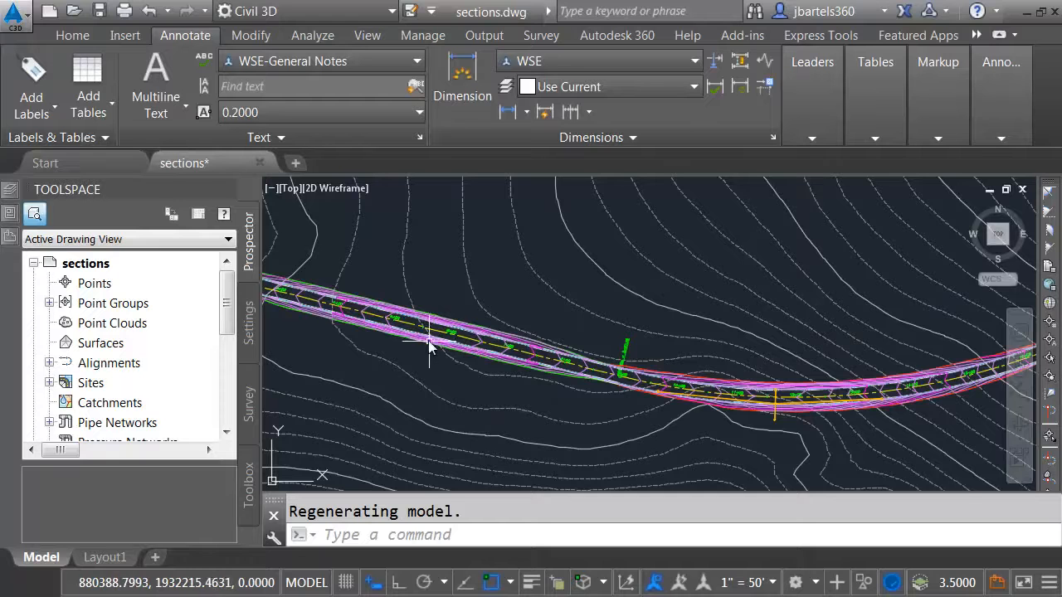
pyautogui.scroll(2, 429, 342)
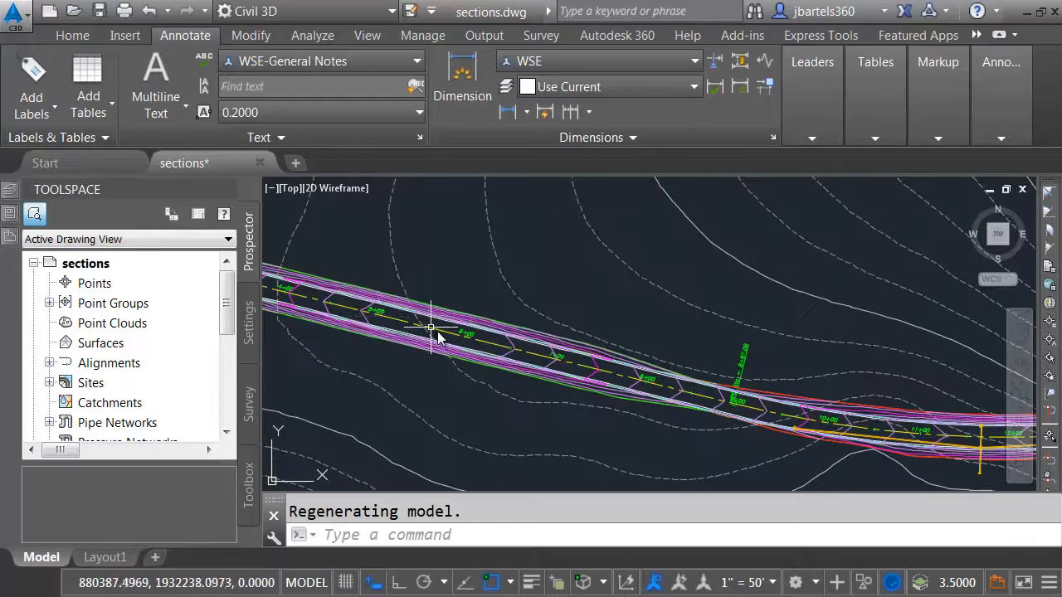
pyautogui.click(72, 36)
pyautogui.click(797, 140)
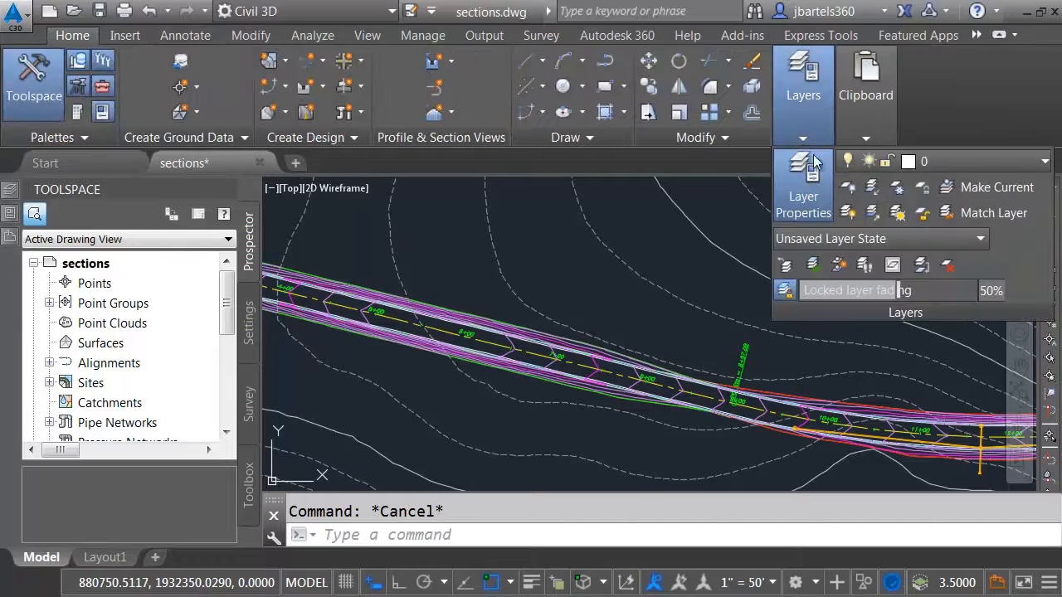
pyautogui.click(897, 187)
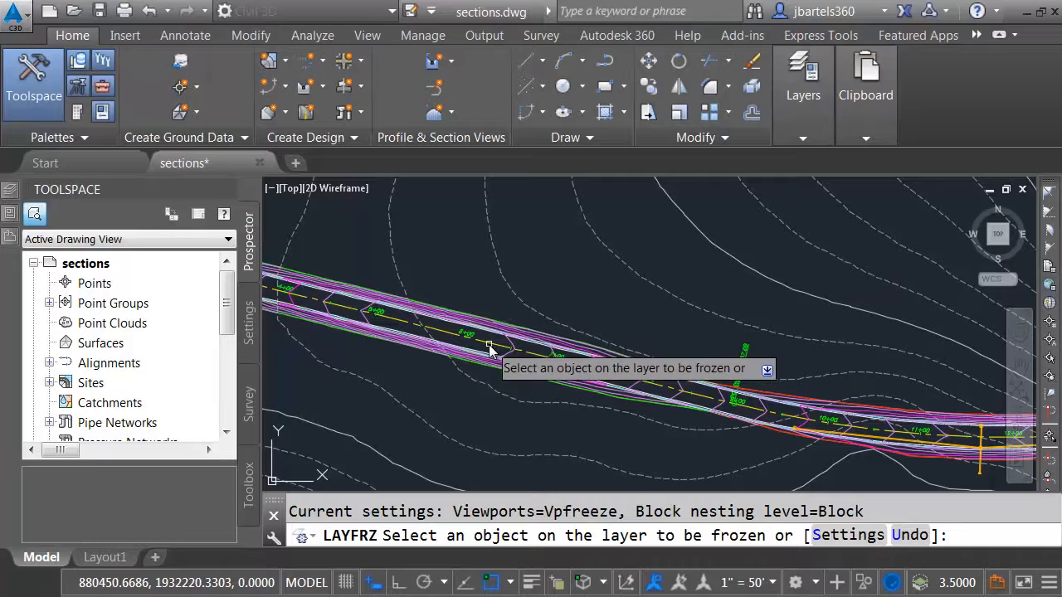
pyautogui.click(488, 344)
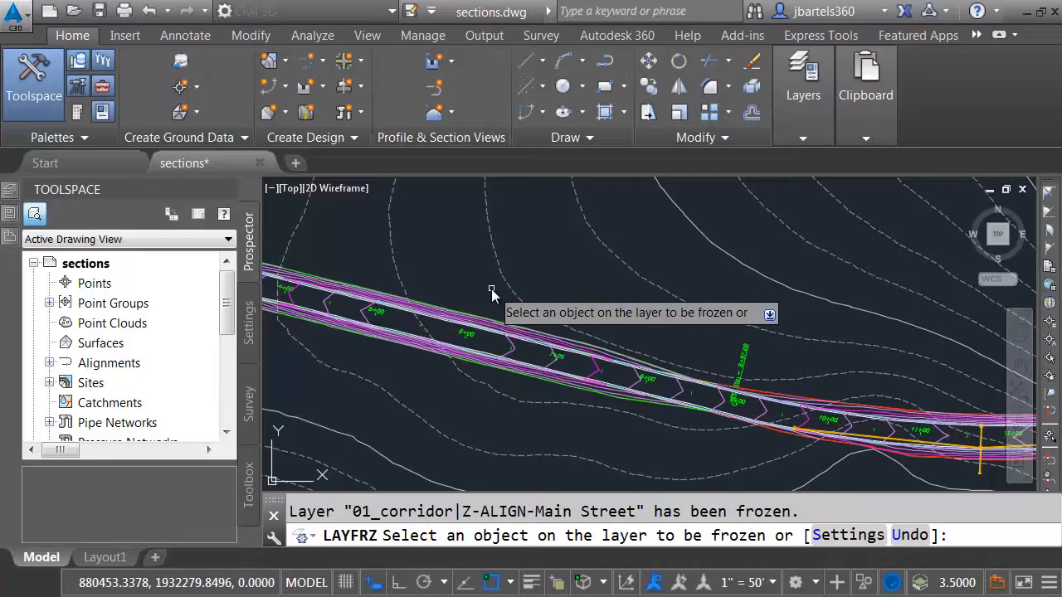
pyautogui.press('Return')
pyautogui.write('re')
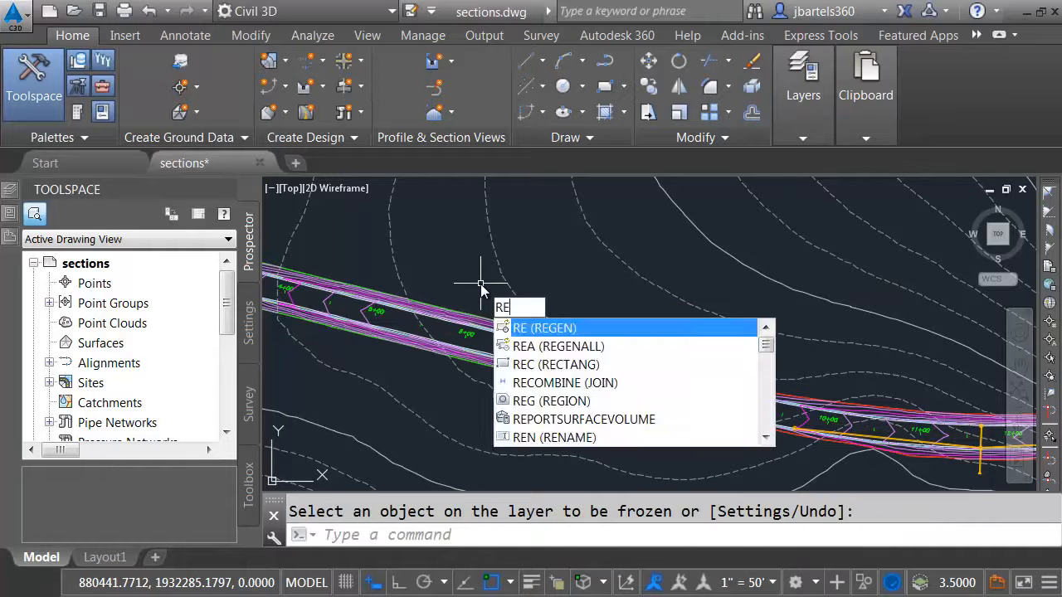
pyautogui.press('Return')
pyautogui.scroll(-3, 518, 312)
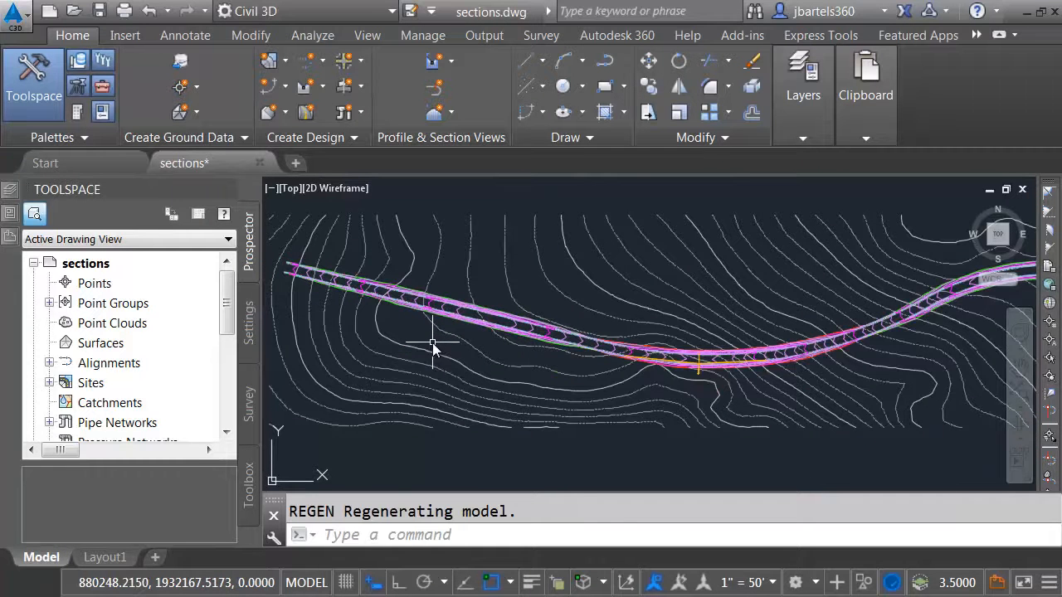
# Create a reference to the Main Street centerline alignment from the data shortcuts, using style ADSK-PROP CL and label set ADSK-LABEL SET
pyautogui.moveTo(231, 297); pyautogui.dragTo(228, 384)
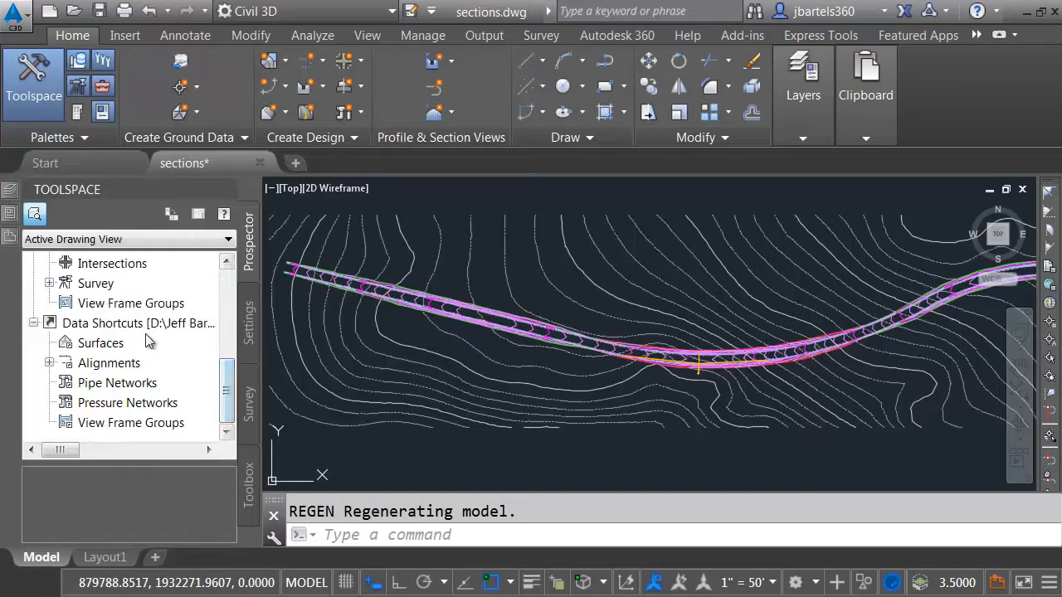
pyautogui.click(48, 363)
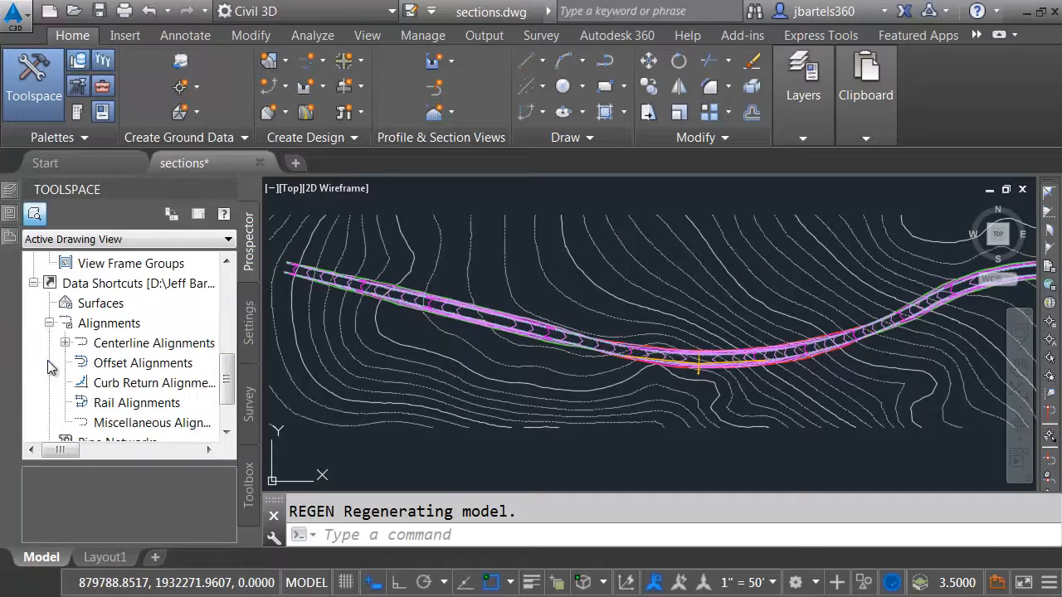
pyautogui.click(65, 344)
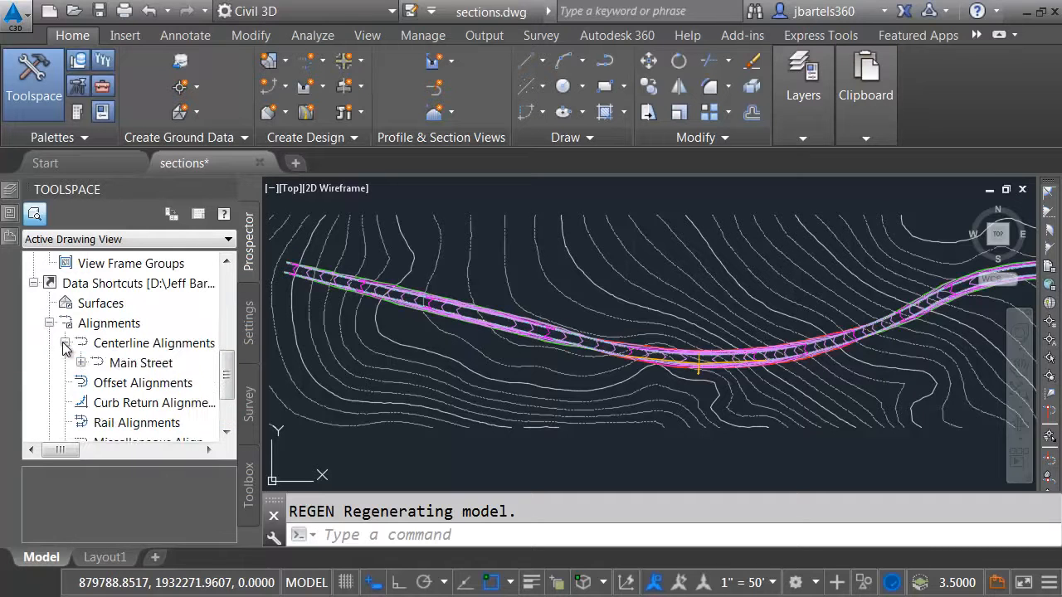
pyautogui.rightClick(130, 370)
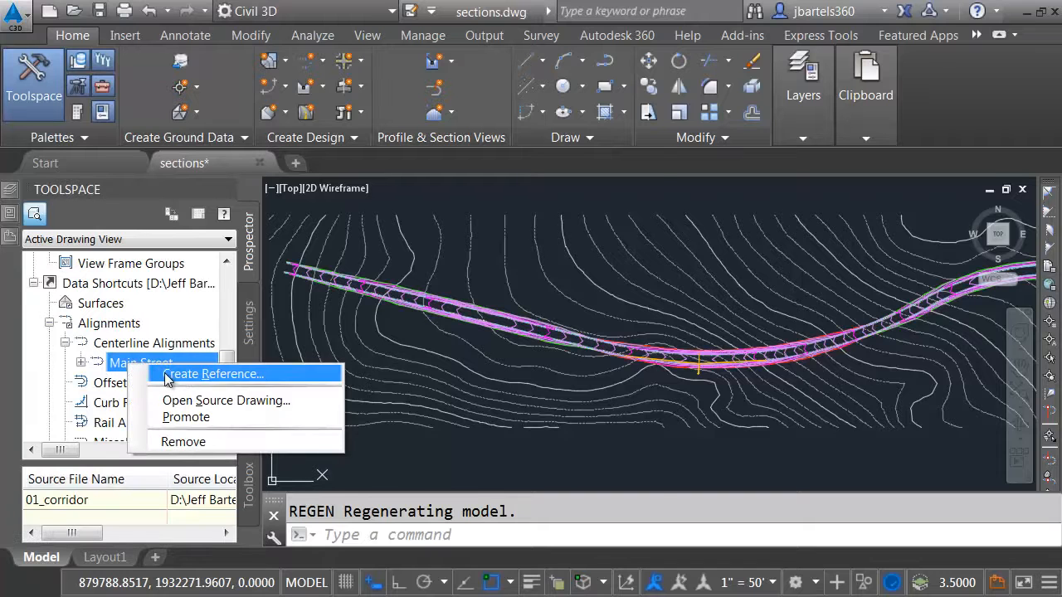
pyautogui.click(167, 375)
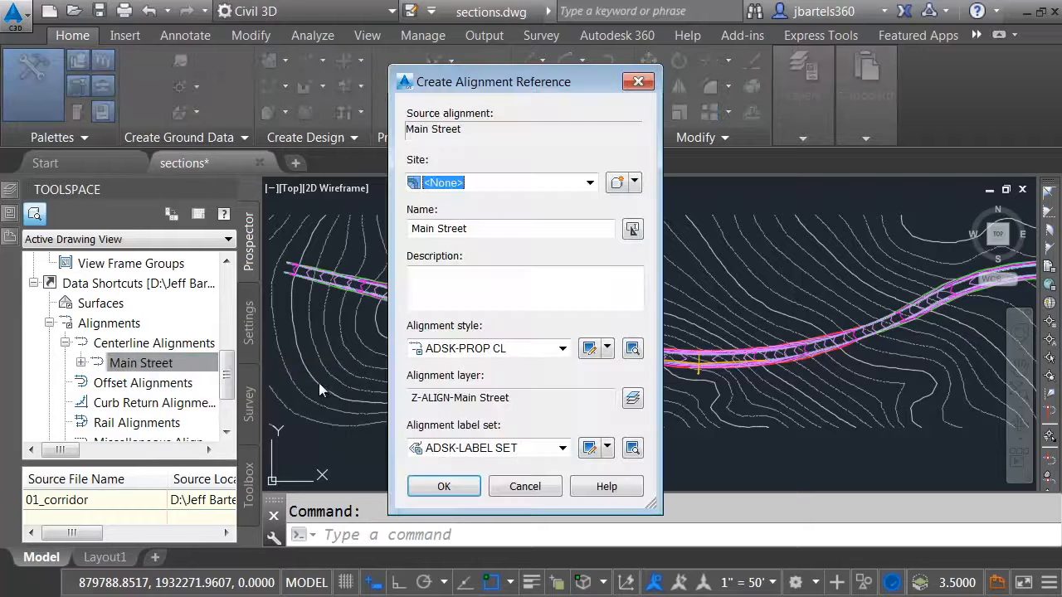
pyautogui.click(439, 487)
pyautogui.scroll(4, 472, 339)
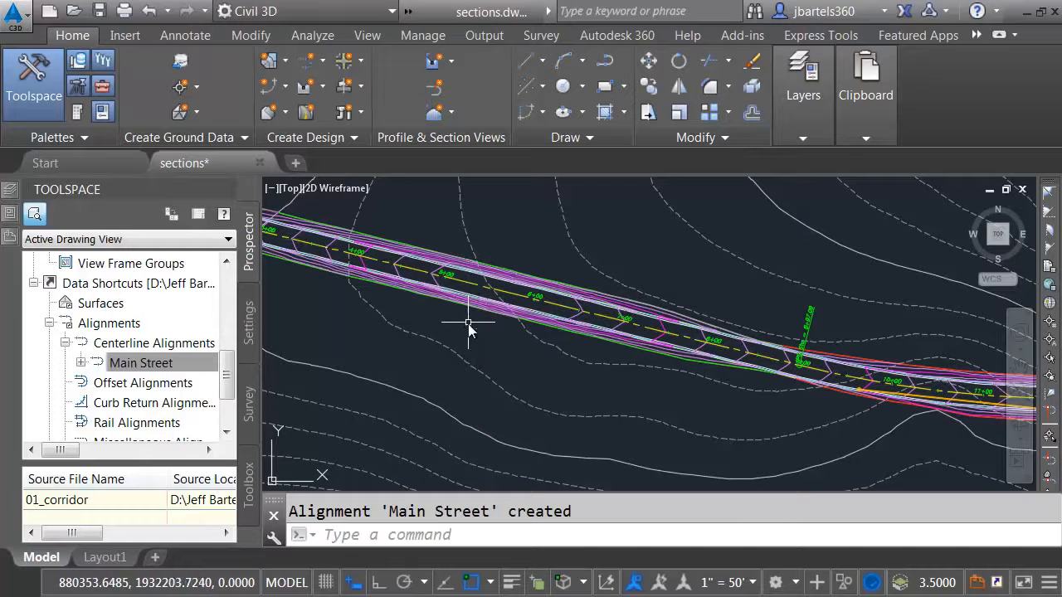
pyautogui.scroll(-4, 469, 336)
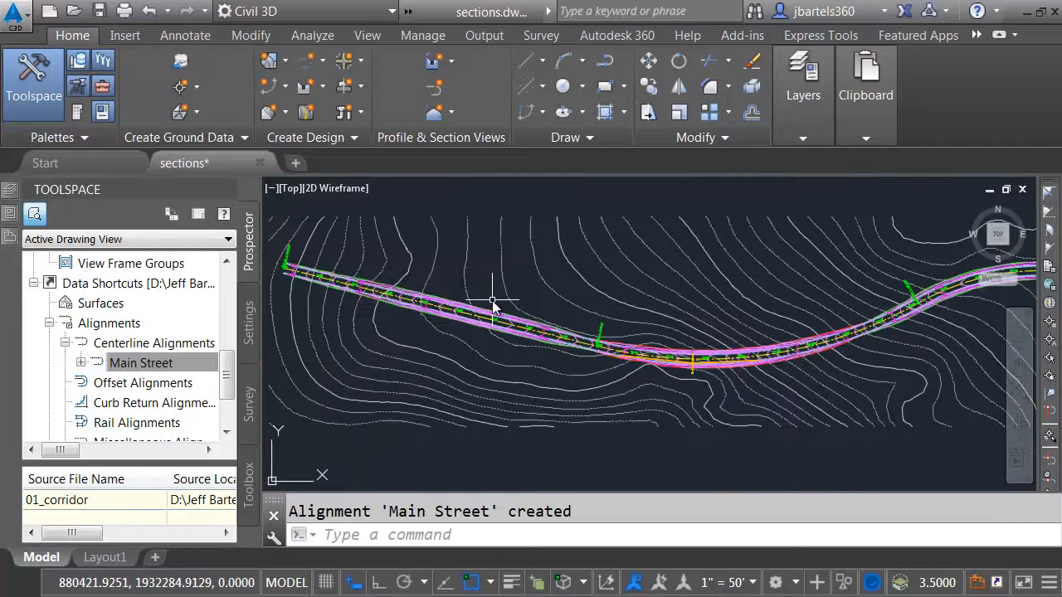
# Start a sample line group on the Main Street alignment and assign the ADSK-SECTIONS PLOT code set style to the Main St. corridor
pyautogui.click(433, 111)
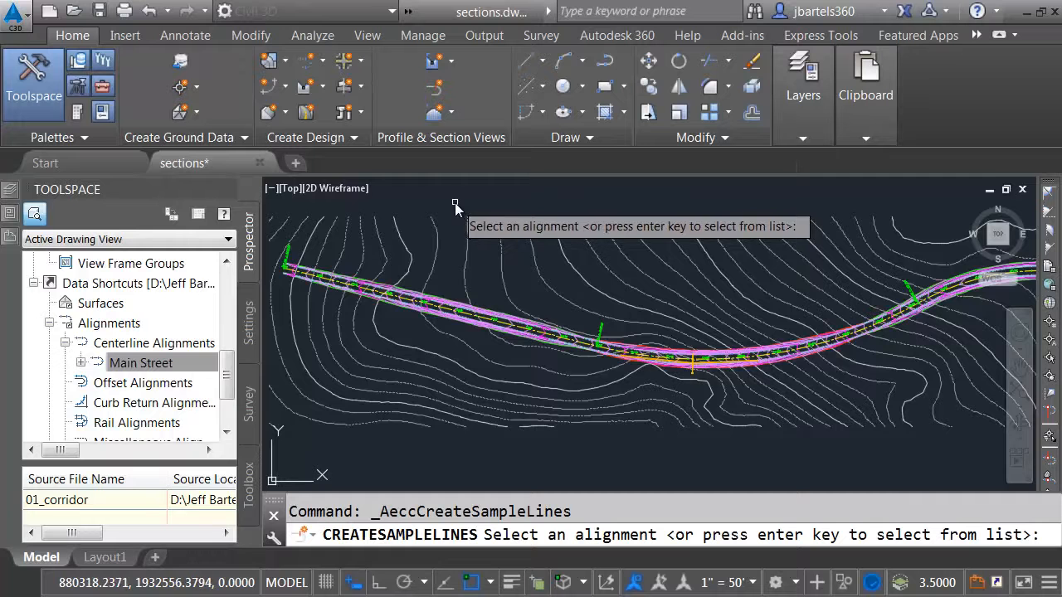
pyautogui.scroll(5, 449, 301)
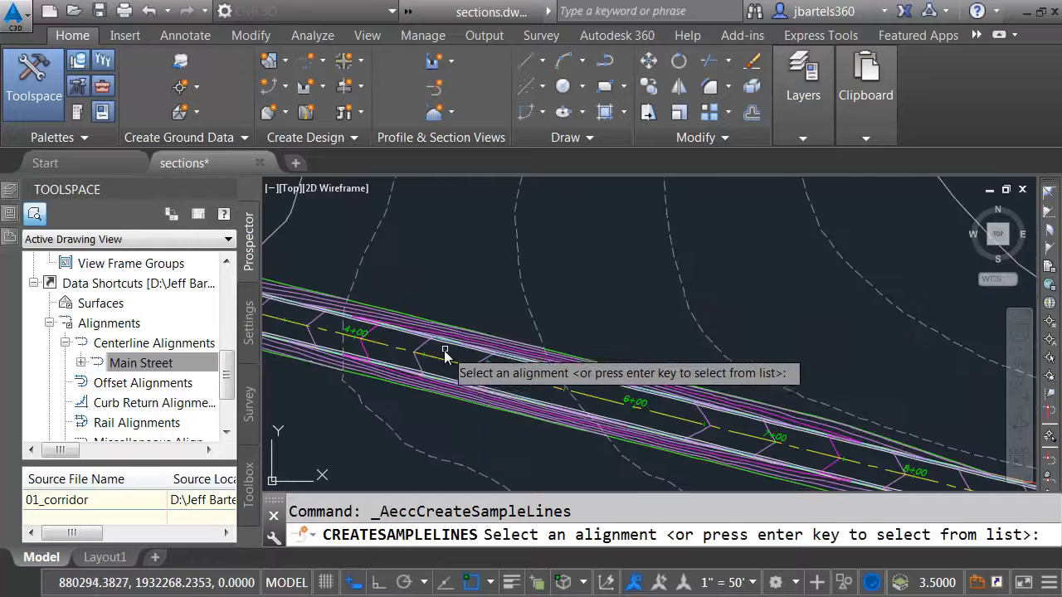
pyautogui.click(441, 362)
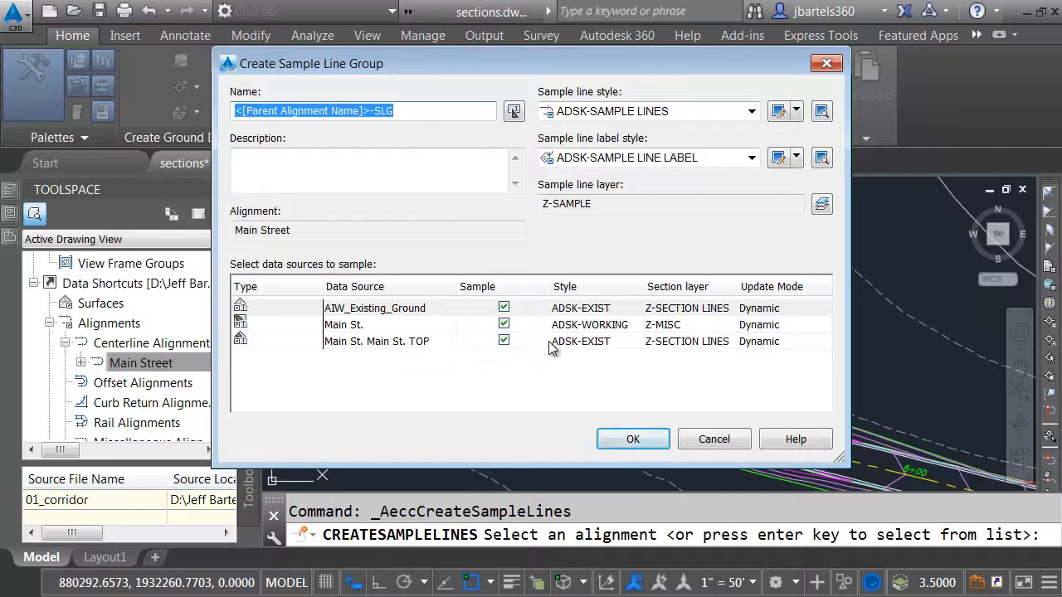
pyautogui.doubleClick(593, 327)
pyautogui.click(578, 212)
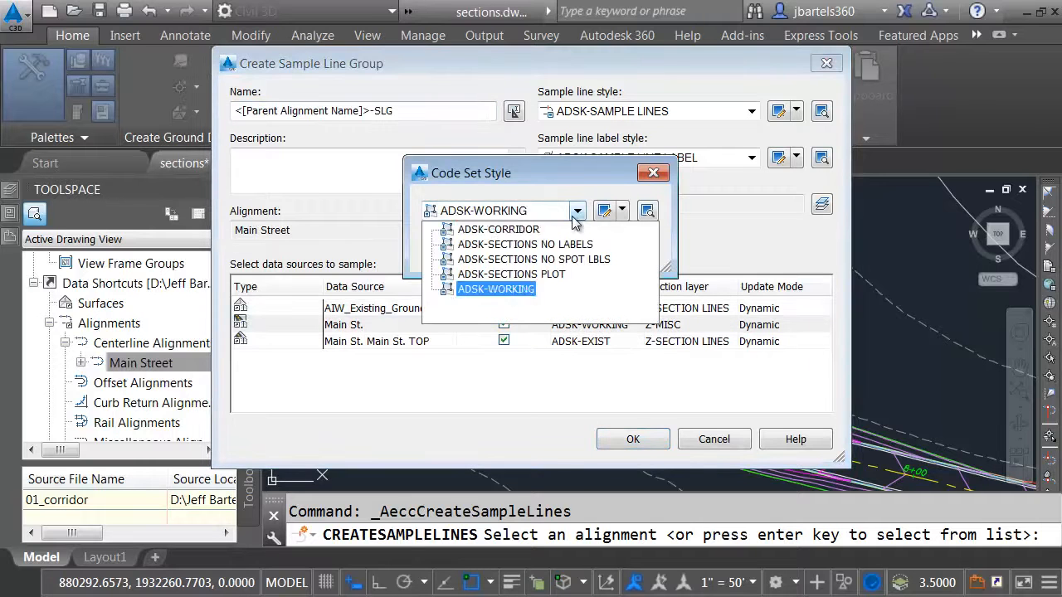
pyautogui.click(514, 278)
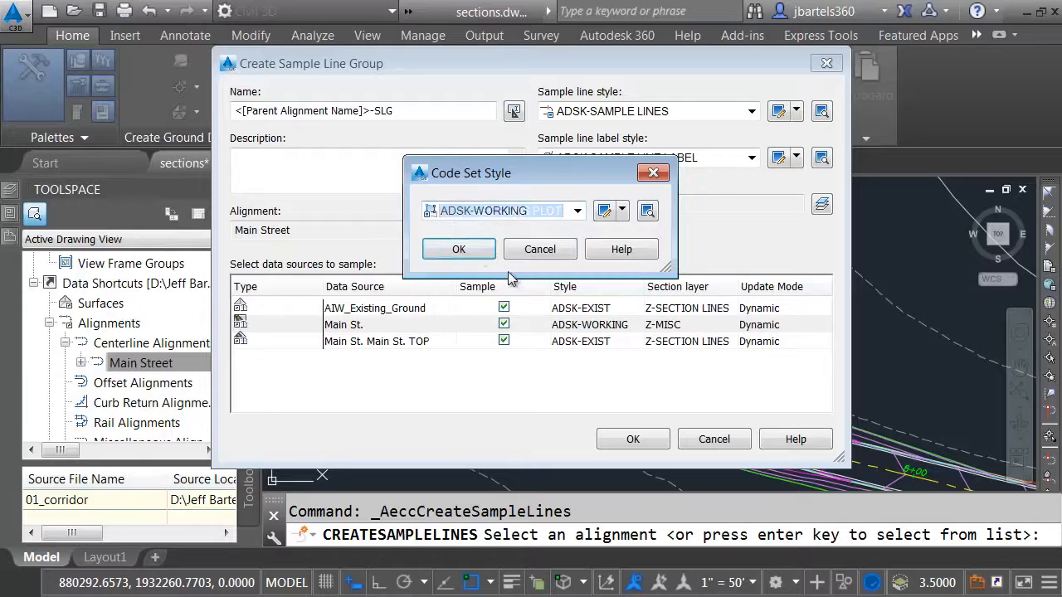
pyautogui.click(451, 247)
# Assign the ADSK-PROP section style to the Main St. TOP corridor surface and create the sample line group
pyautogui.doubleClick(579, 342)
pyautogui.click(536, 212)
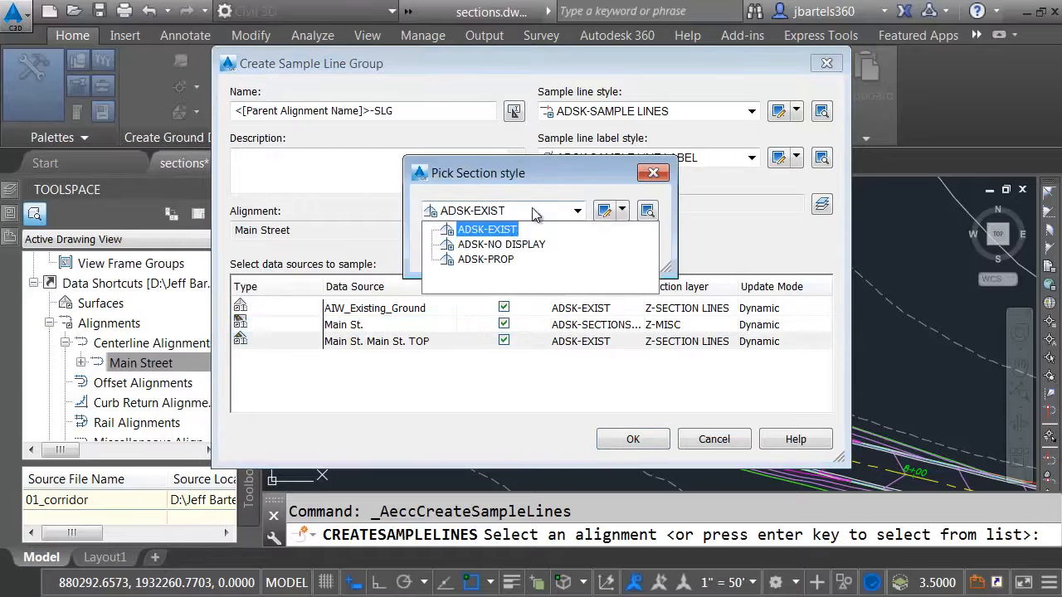
pyautogui.click(498, 257)
pyautogui.click(459, 249)
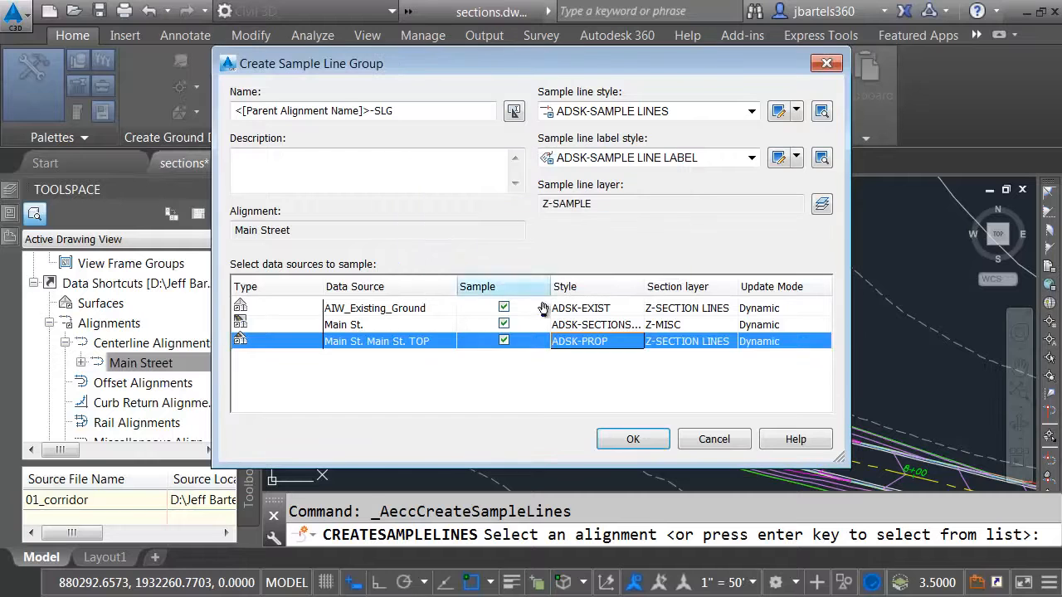
pyautogui.click(633, 439)
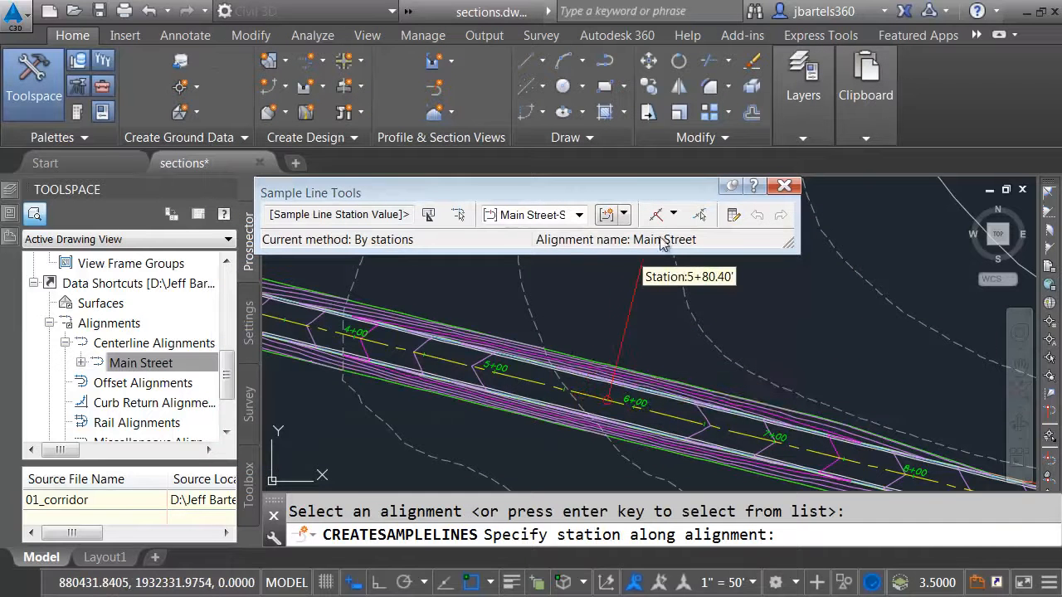
# Create sample lines by station range along the whole Main Street alignment, with 90' left and right swath widths and 100' increments
pyautogui.click(674, 215)
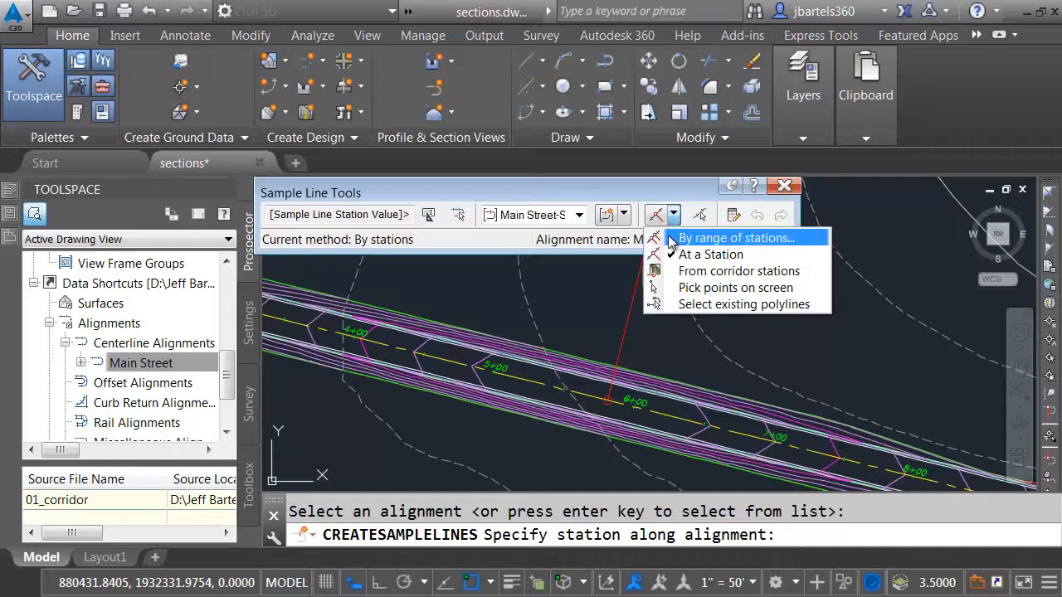
pyautogui.click(673, 239)
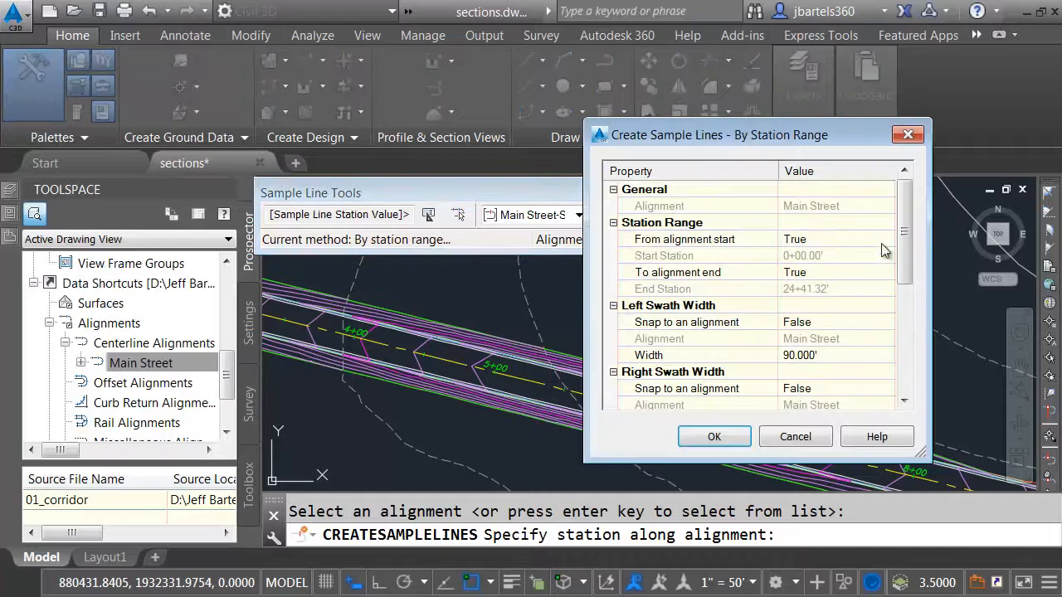
pyautogui.moveTo(909, 202); pyautogui.dragTo(907, 252)
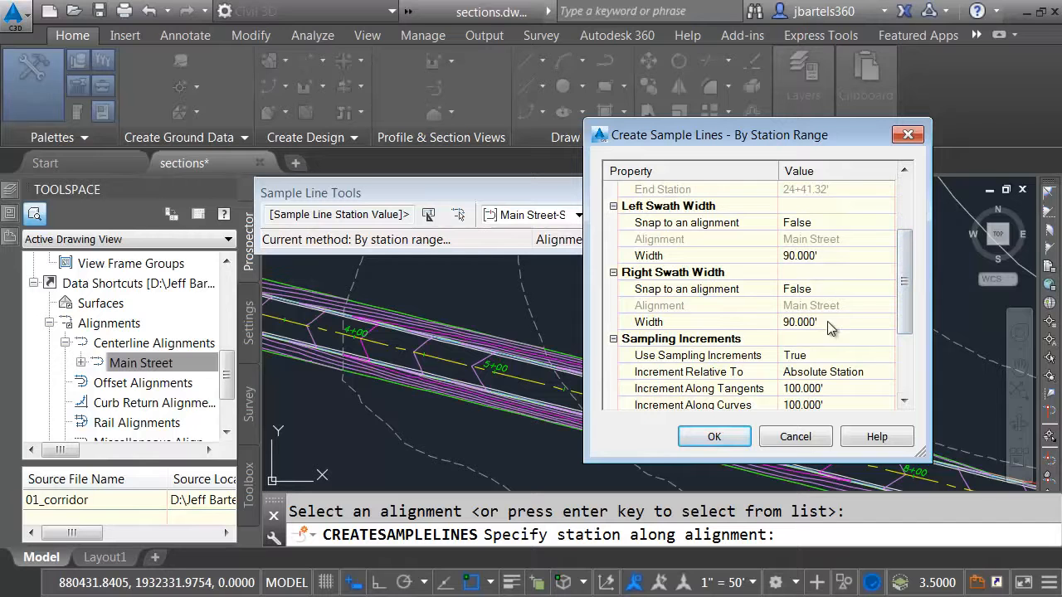
pyautogui.moveTo(908, 275); pyautogui.dragTo(908, 312)
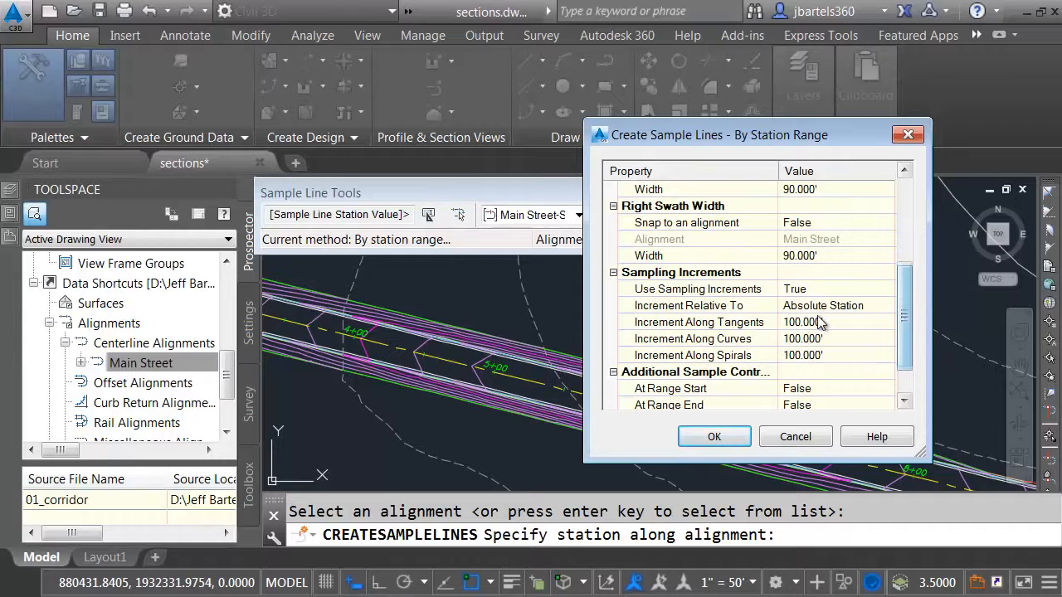
pyautogui.click(716, 436)
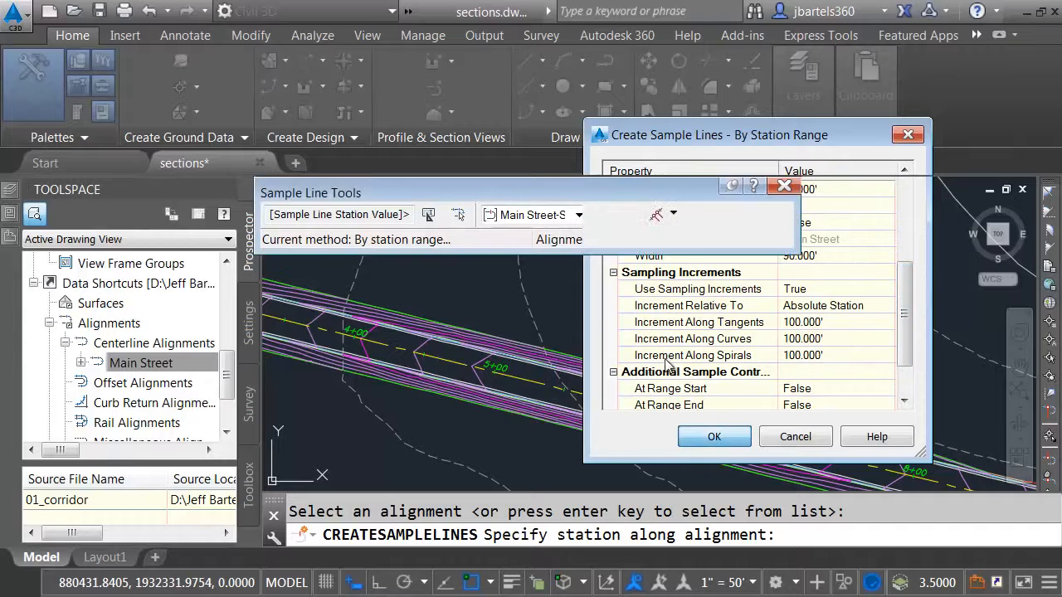
pyautogui.press('Return')
pyautogui.scroll(-4, 680, 329)
pyautogui.moveTo(755, 337); pyautogui.dragTo(565, 352, button='middle')
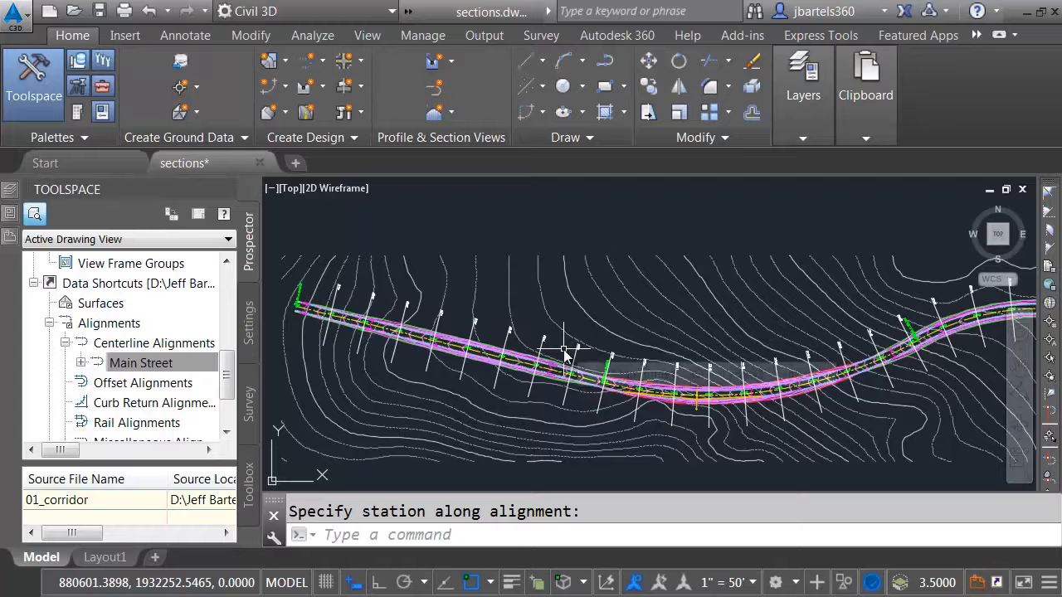
# Set the annotation scale to 1" = 10' and start multiple section views for Main Street using the ADSK-10H-5V PLOT Sect View style
pyautogui.click(751, 585)
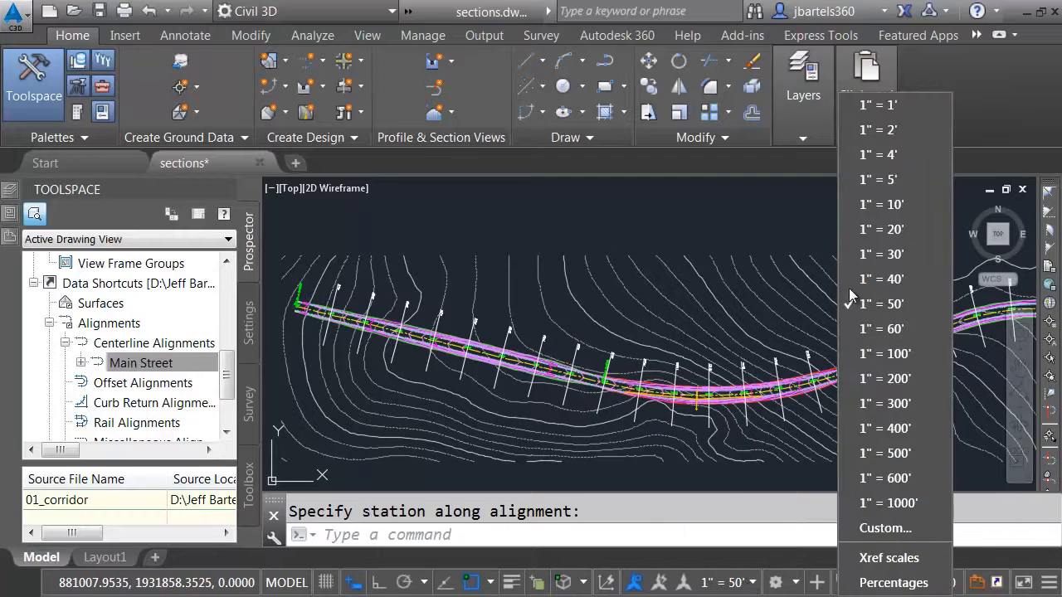
pyautogui.click(880, 205)
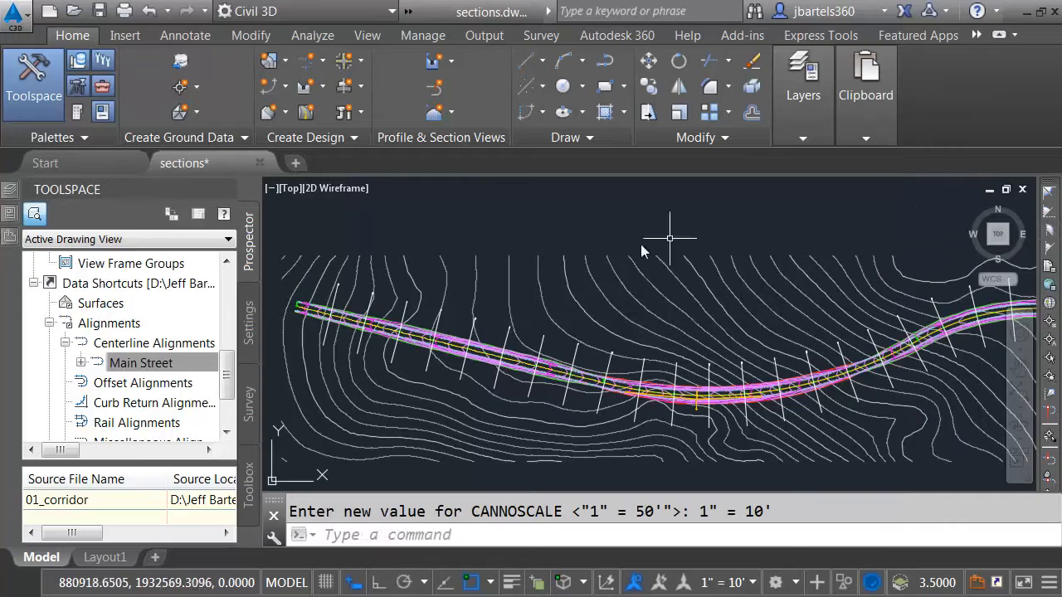
pyautogui.click(434, 114)
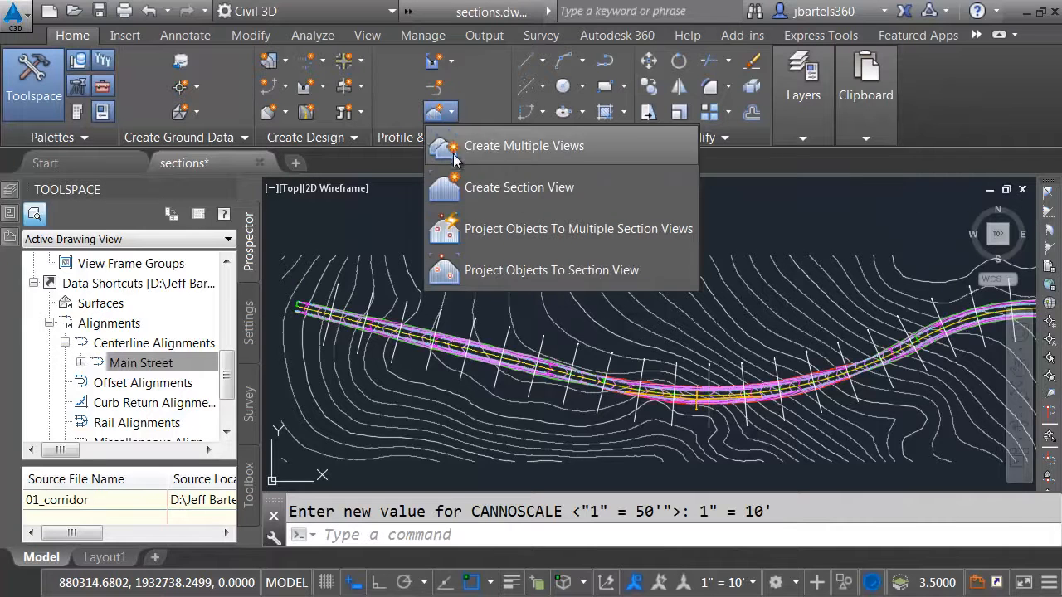
pyautogui.click(458, 149)
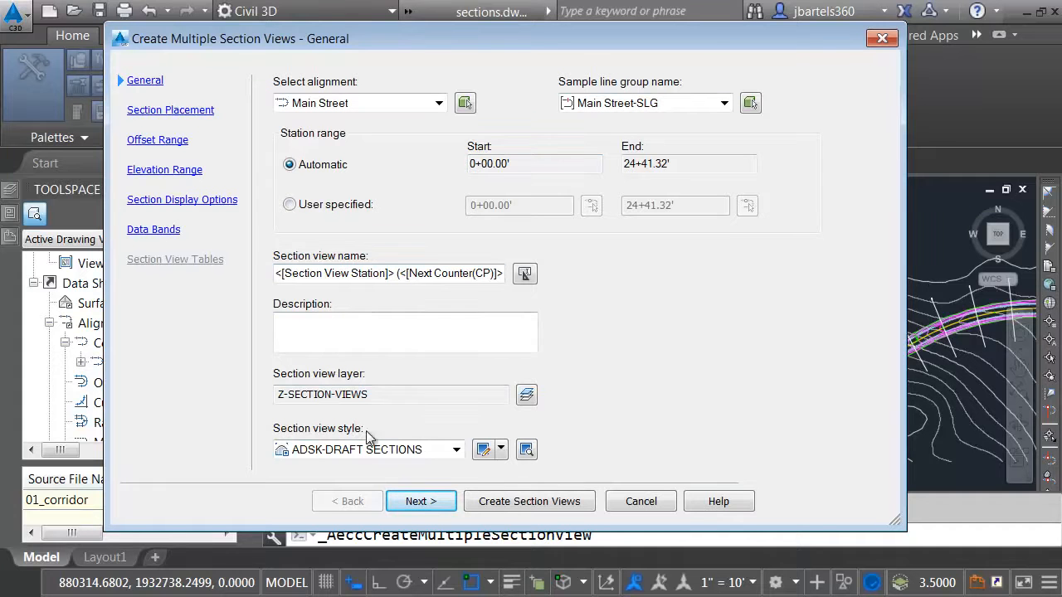
pyautogui.click(456, 450)
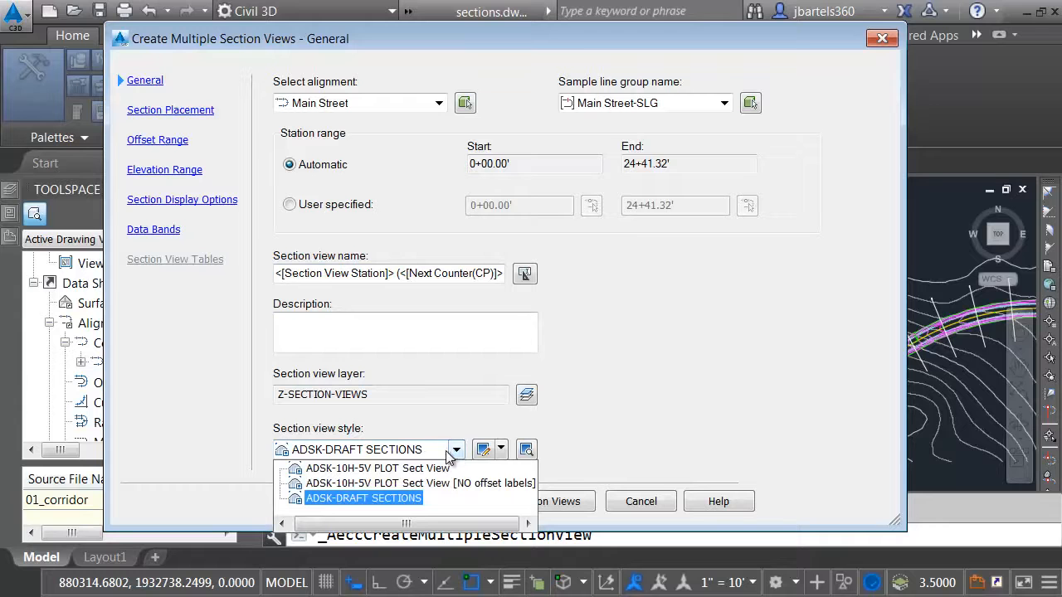
pyautogui.click(393, 470)
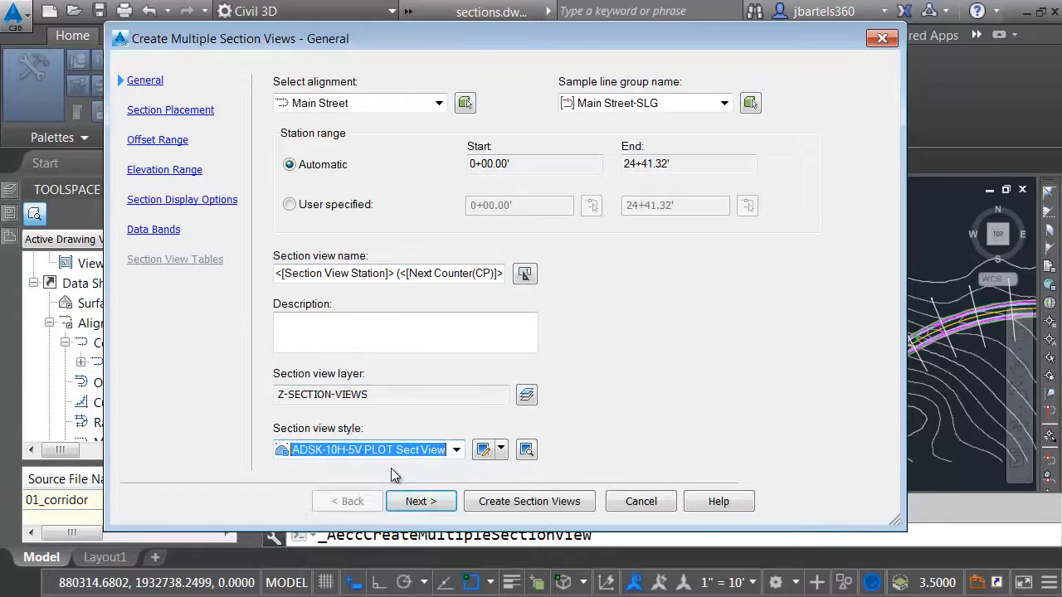
pyautogui.click(418, 500)
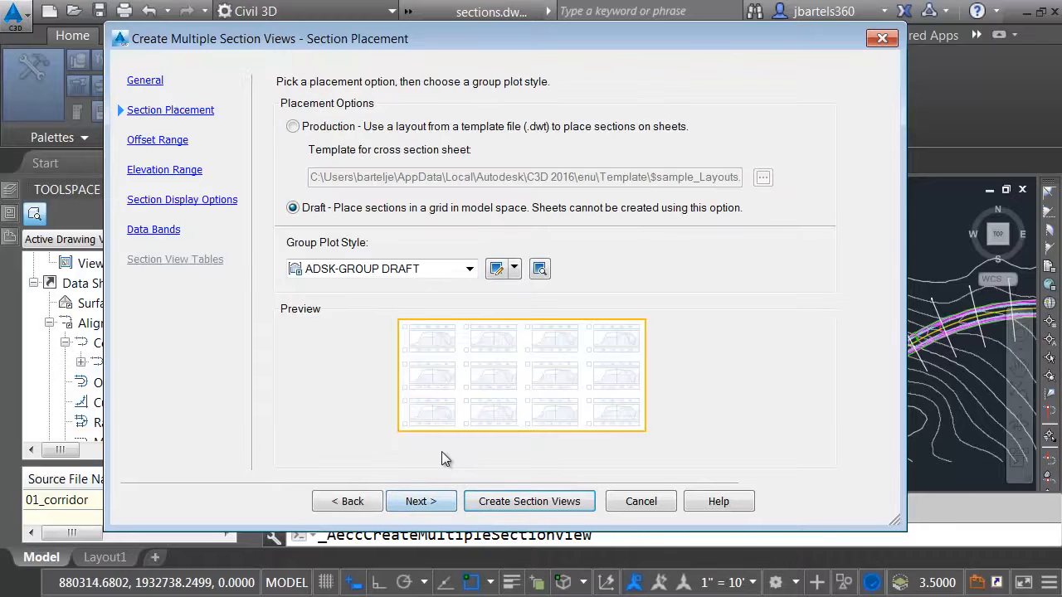
# Set production placement with the XS-10 layout from $sample_Layouts.dwt and the ADSK-GROUP PLOT group plot style
pyautogui.click(292, 127)
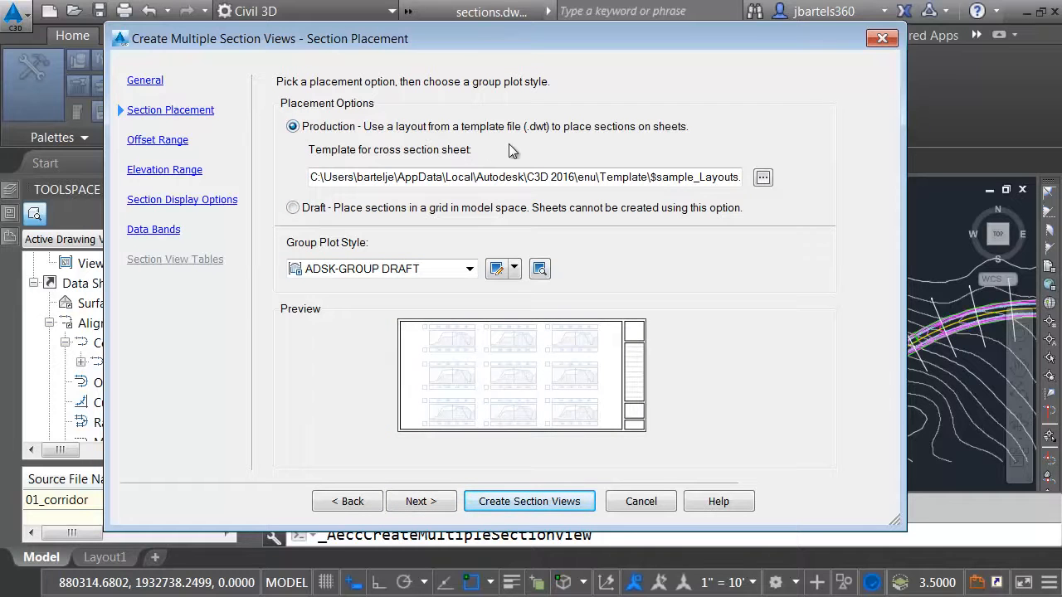
pyautogui.click(763, 177)
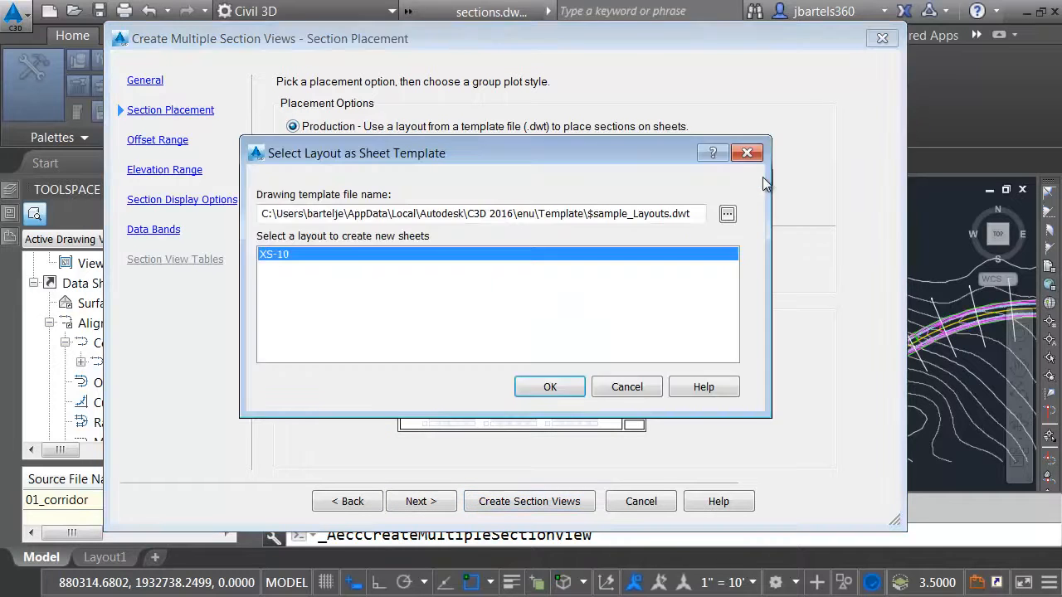
pyautogui.click(728, 214)
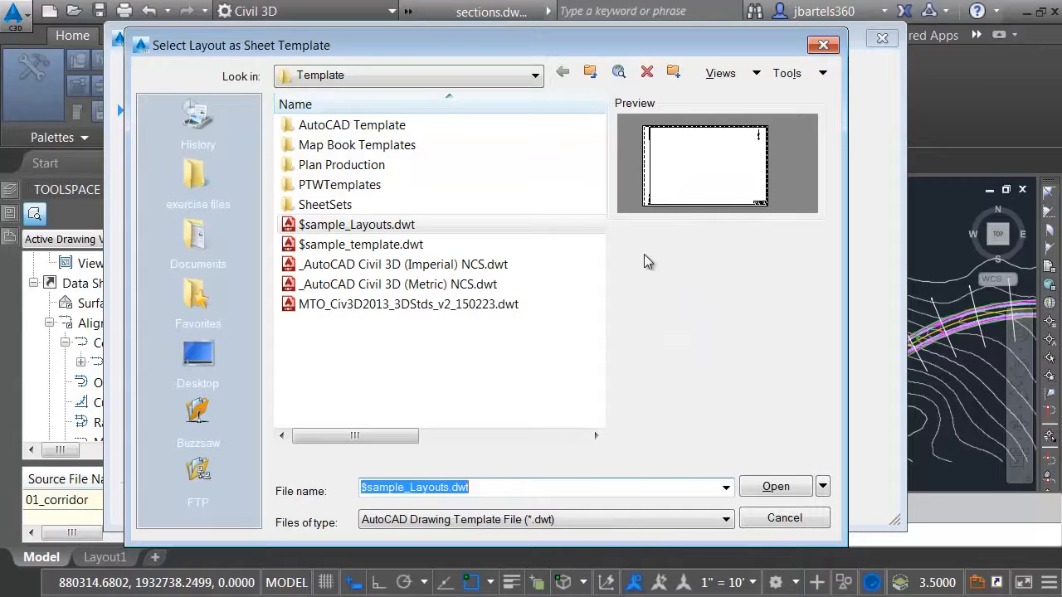
pyautogui.click(365, 232)
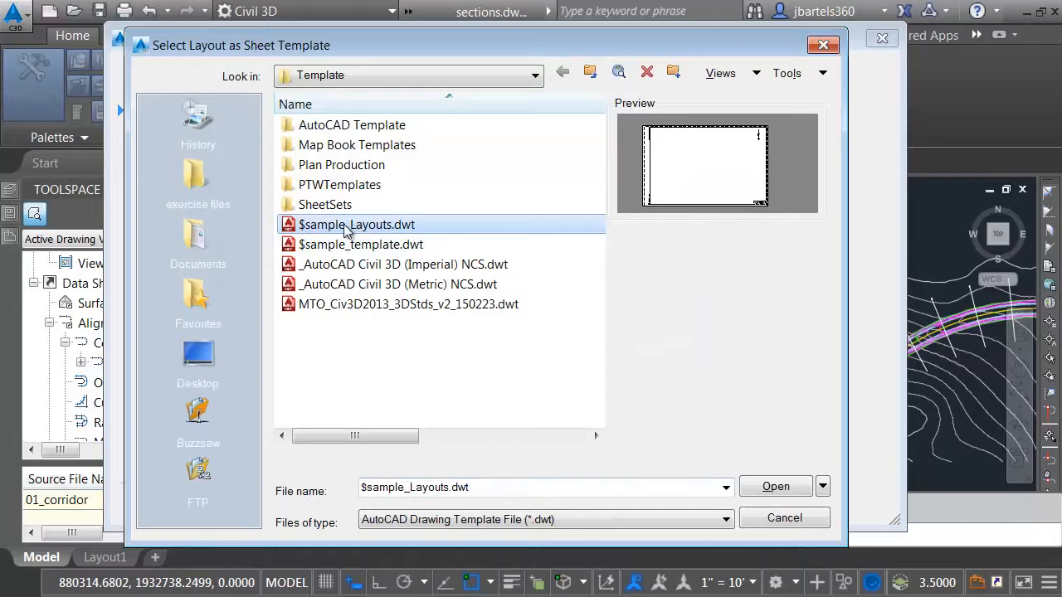
pyautogui.click(775, 488)
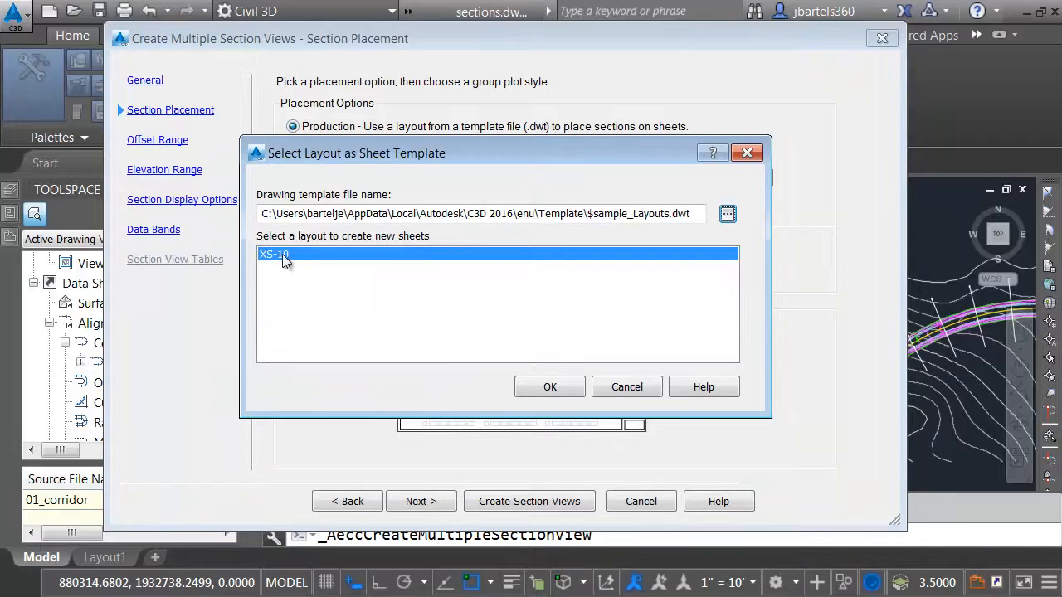
pyautogui.click(530, 388)
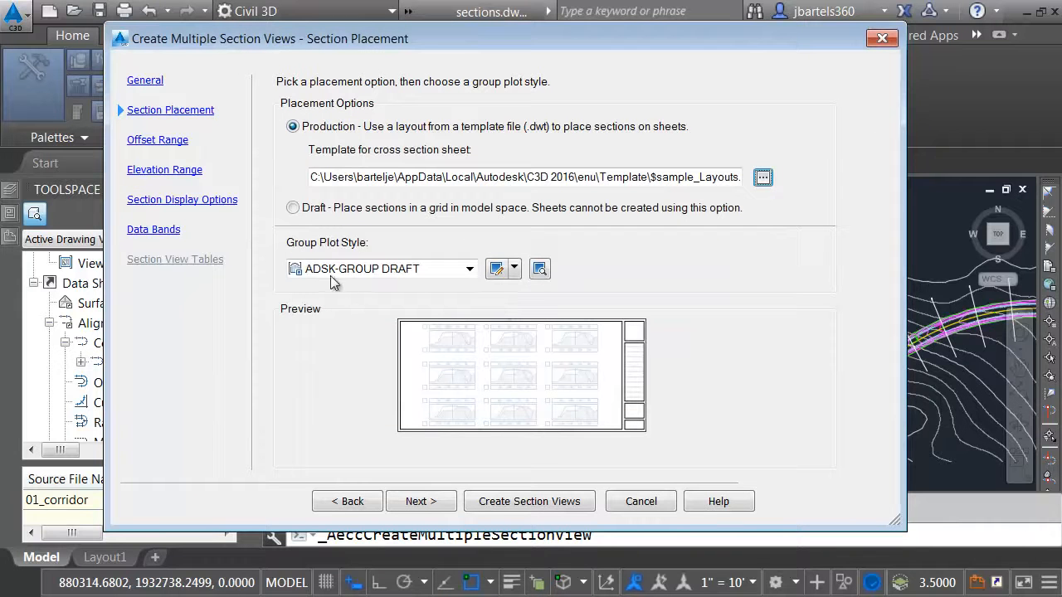
pyautogui.click(469, 270)
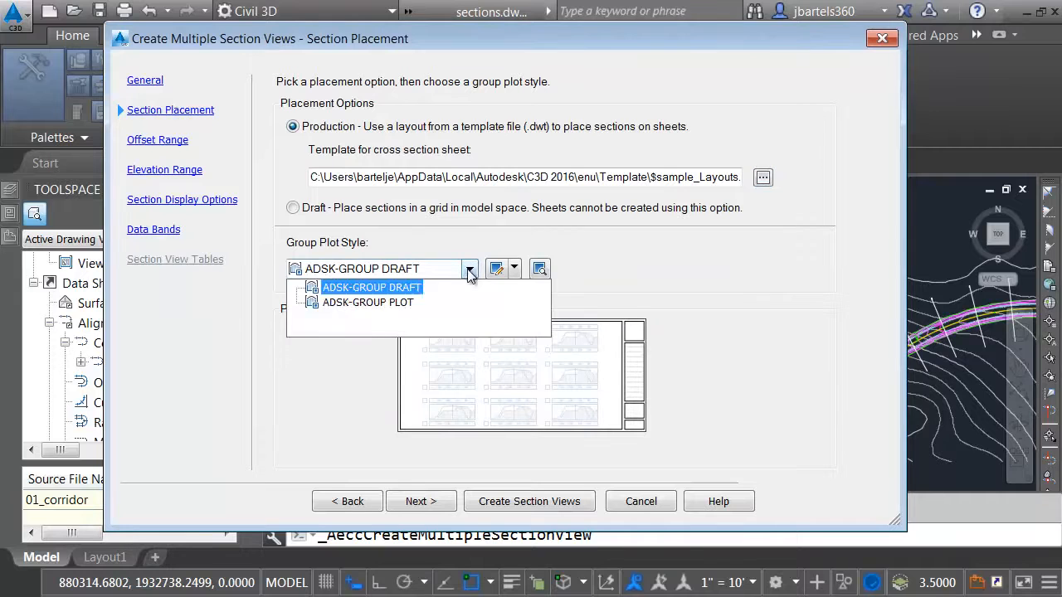
pyautogui.click(362, 302)
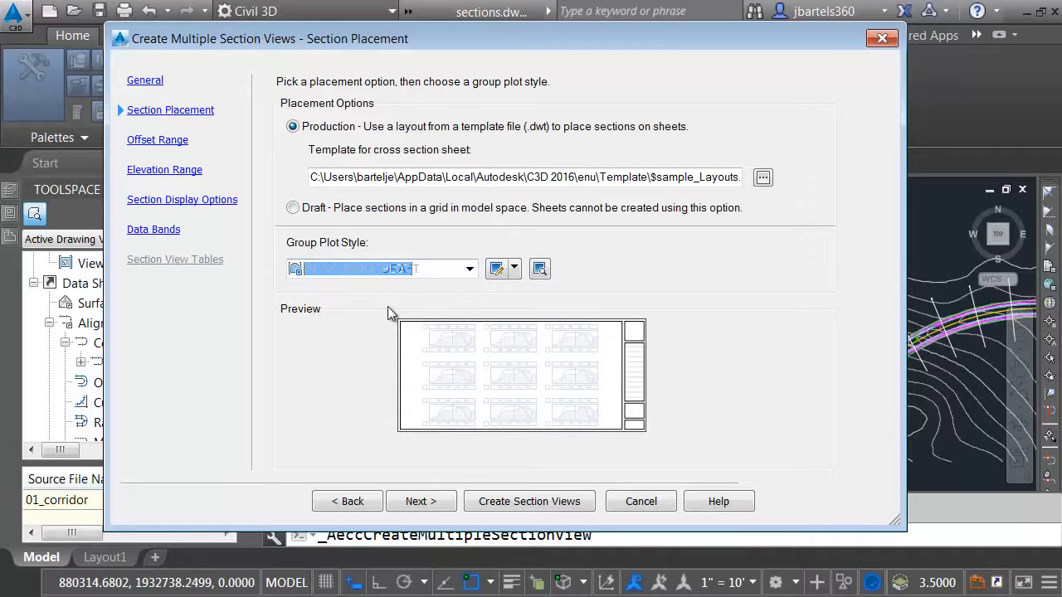
pyautogui.click(417, 502)
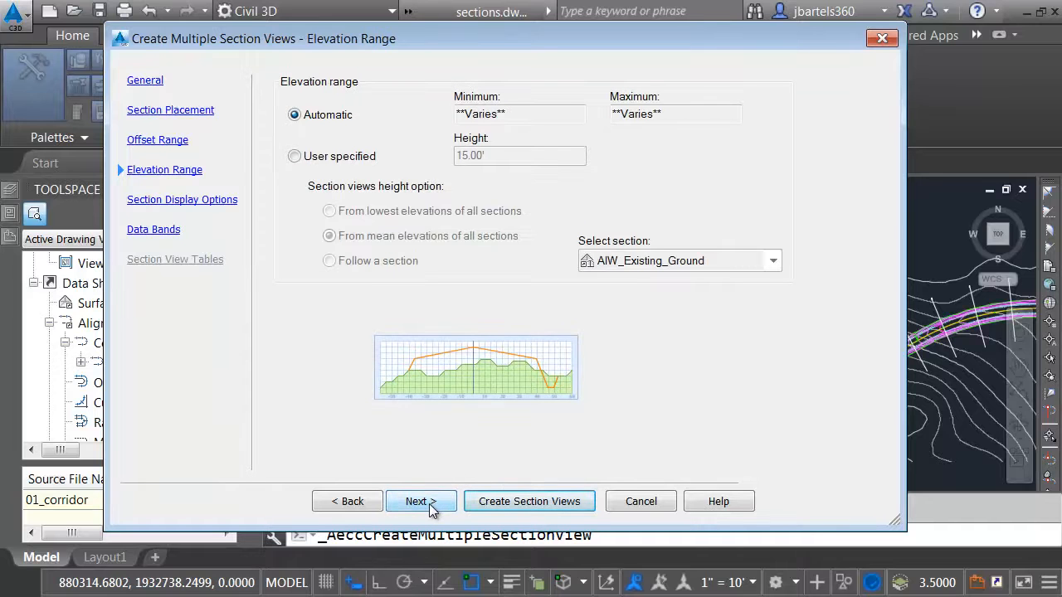
# Keep the automatic elevation range and exclude the Main St. TOP surface from the sections to draw
pyautogui.click(429, 502)
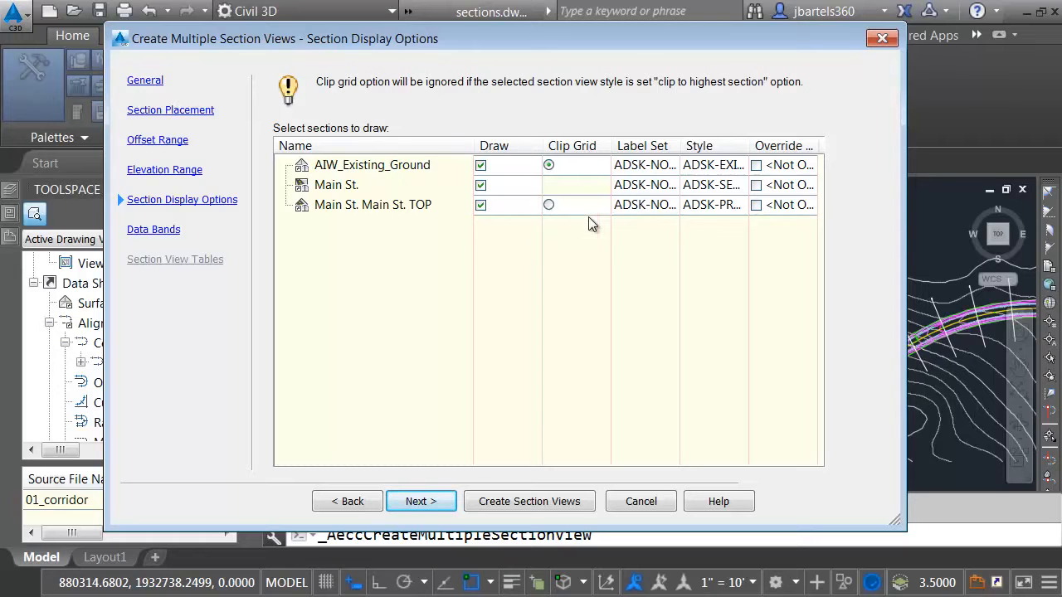
pyautogui.click(480, 205)
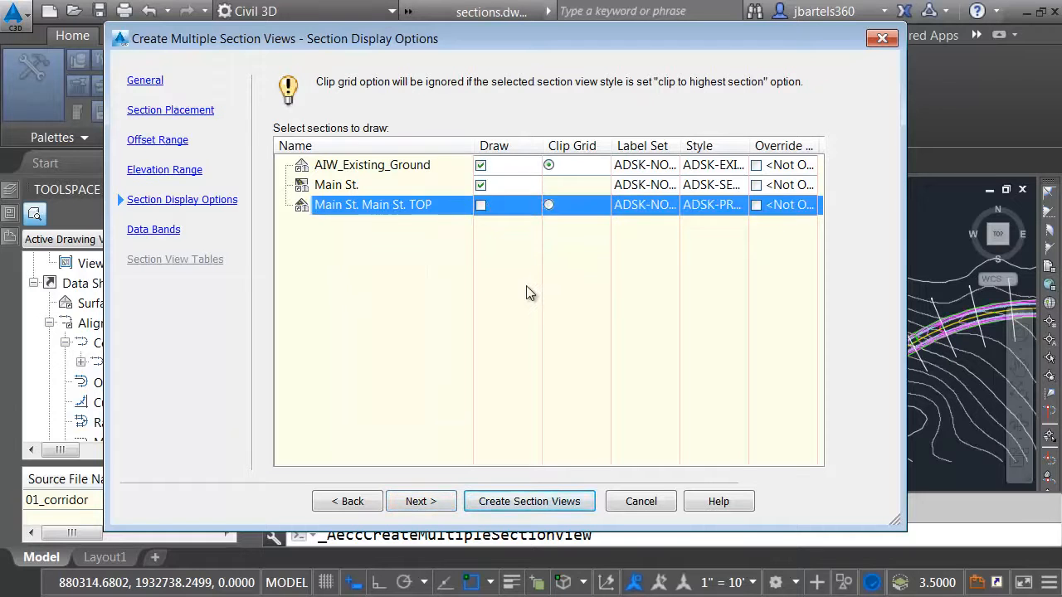
pyautogui.click(432, 502)
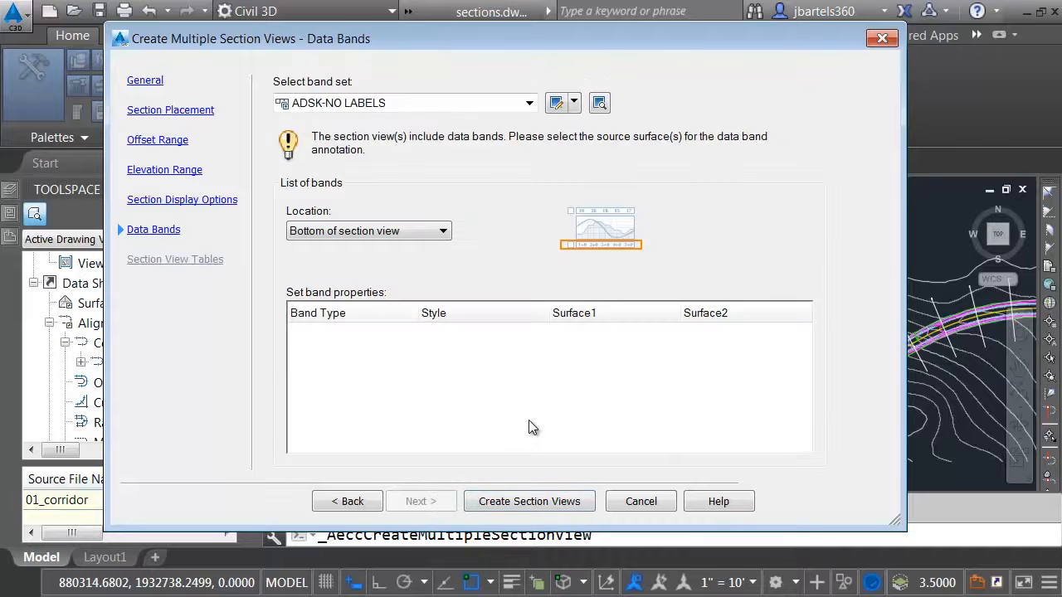
# Assign the ADSK-BAND SET band set and create the section views, placing their origin just above the Main Street plan
pyautogui.click(529, 103)
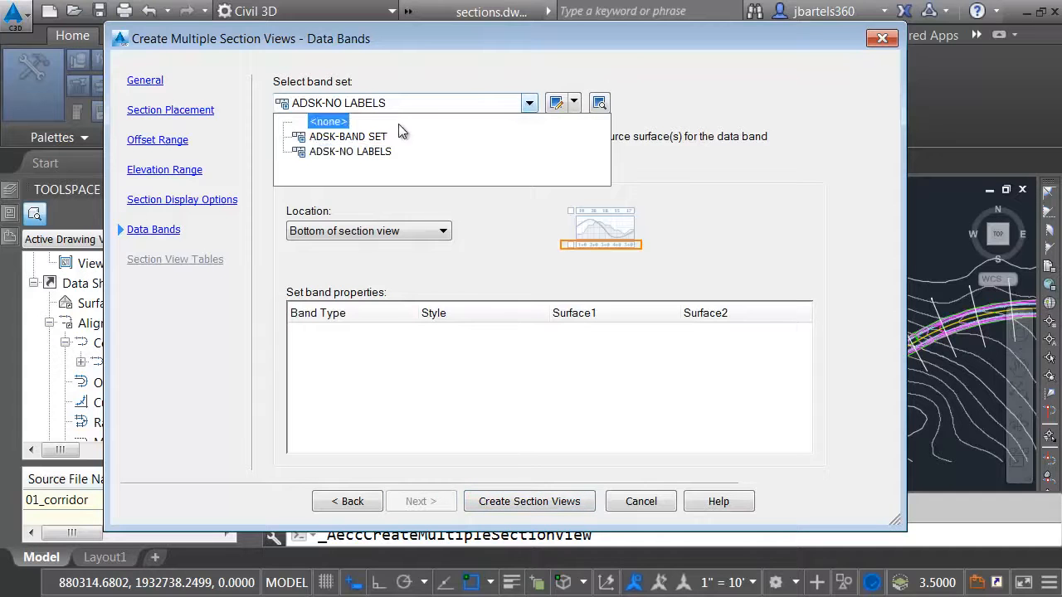
pyautogui.click(385, 141)
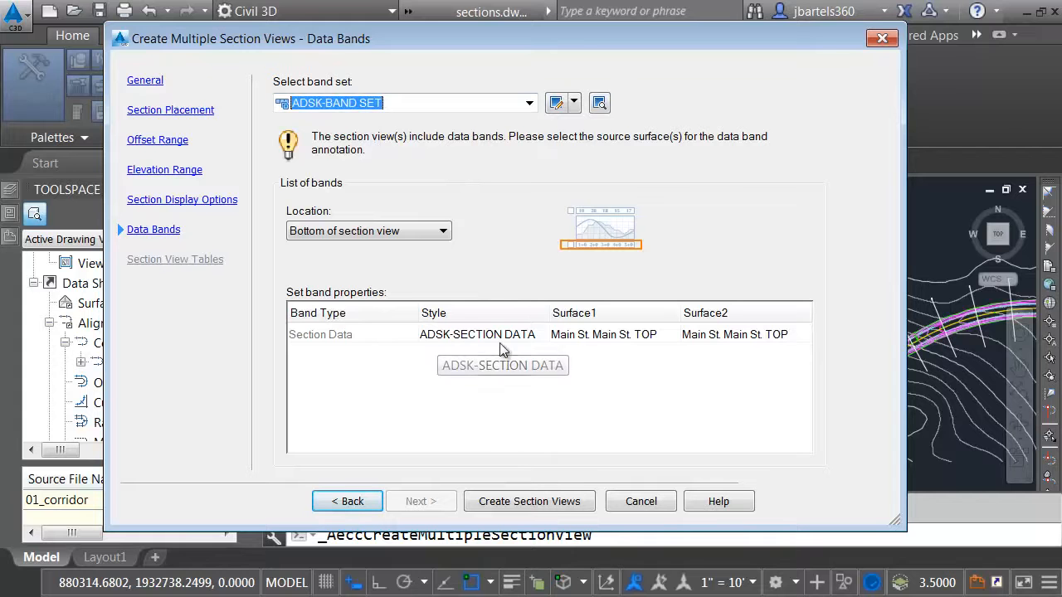
pyautogui.click(509, 501)
pyautogui.scroll(-3, 478, 258)
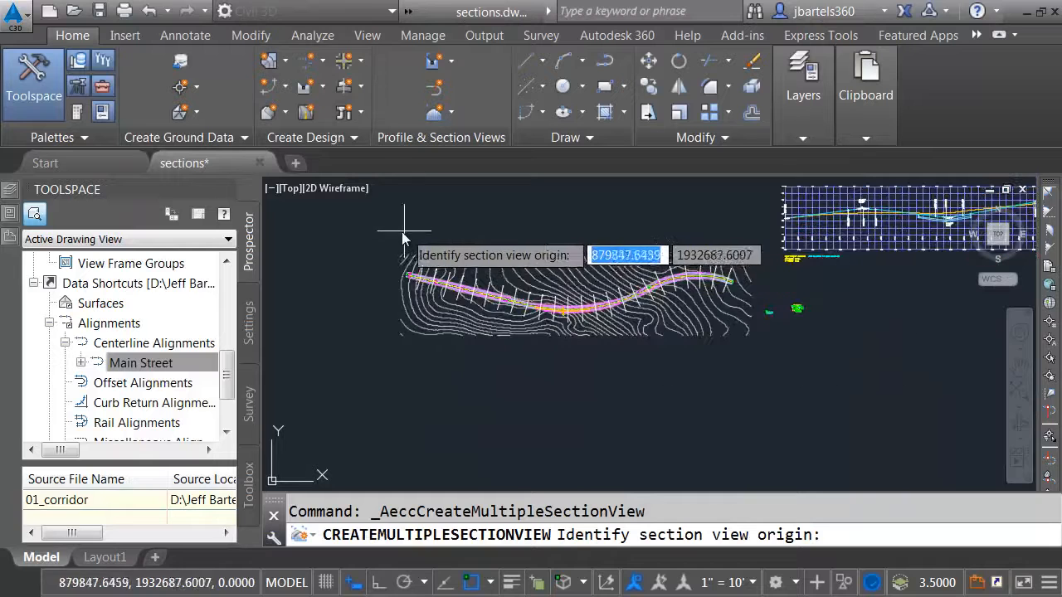
pyautogui.click(451, 249)
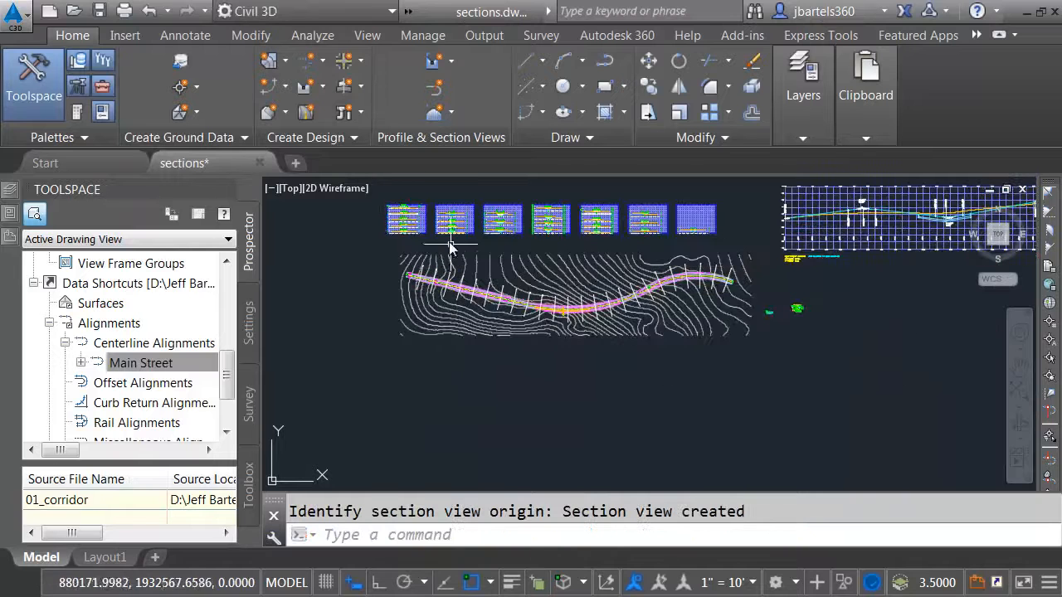
# Examine the new section views up close for their labels, slopes and stations, and check their arrangement on the sheets
pyautogui.scroll(5, 391, 218)
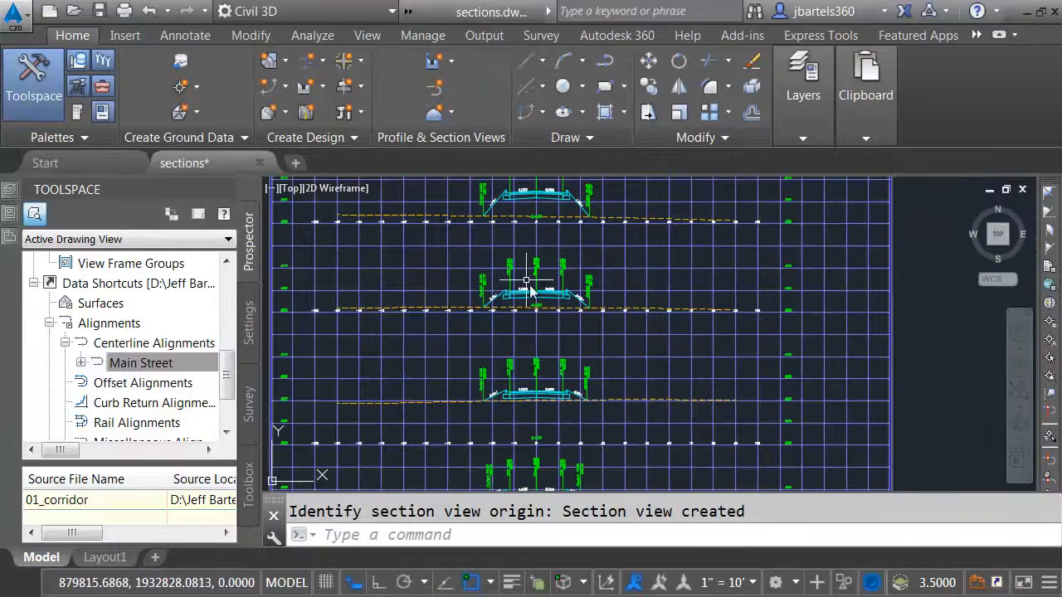
pyautogui.scroll(3, 540, 312)
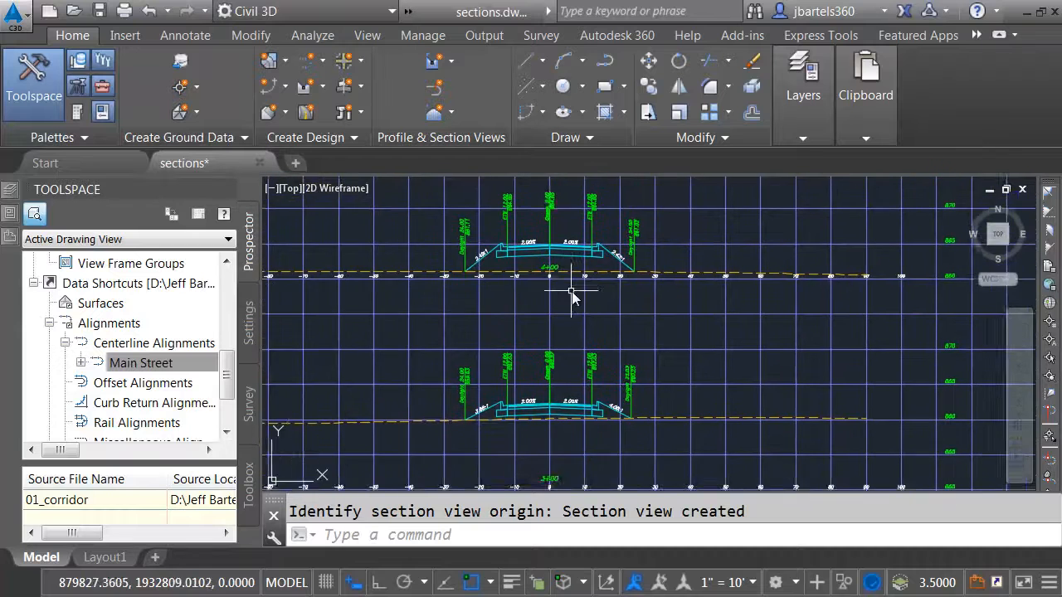
pyautogui.scroll(-3, 572, 298)
pyautogui.scroll(3, 564, 424)
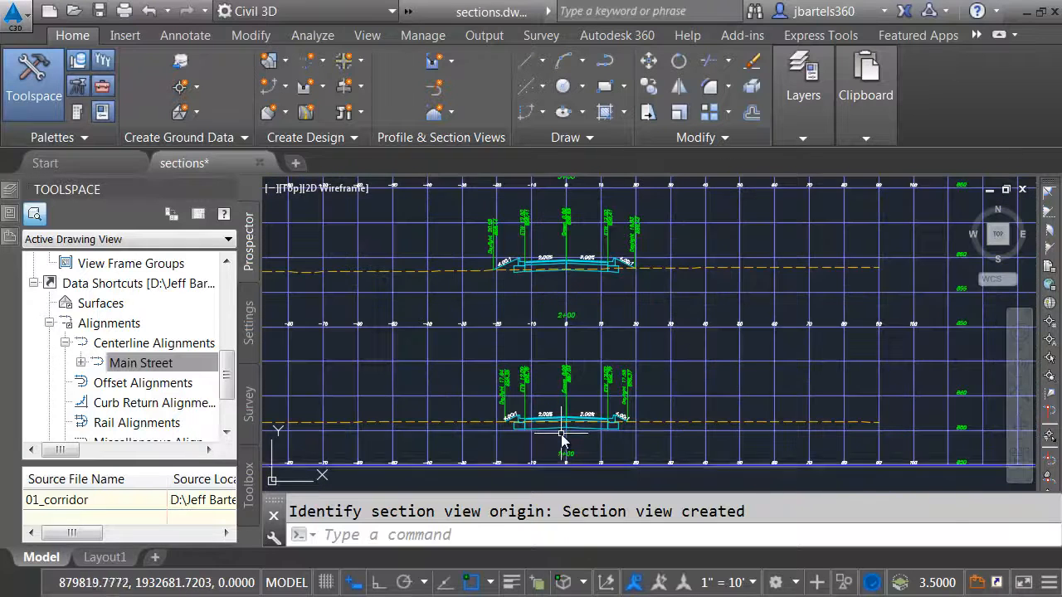
pyautogui.scroll(2, 573, 440)
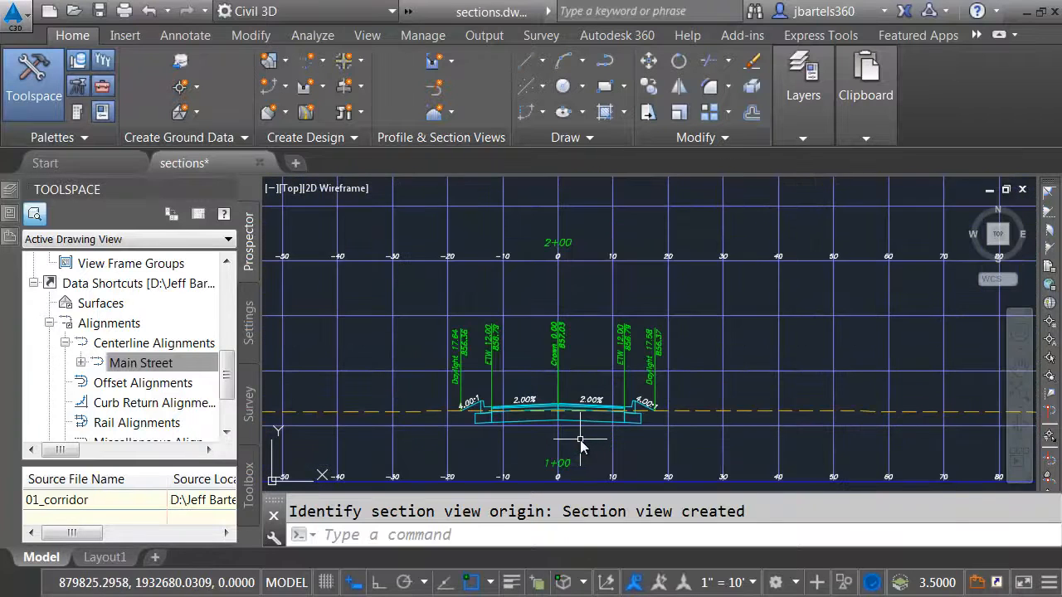
pyautogui.scroll(-6, 580, 440)
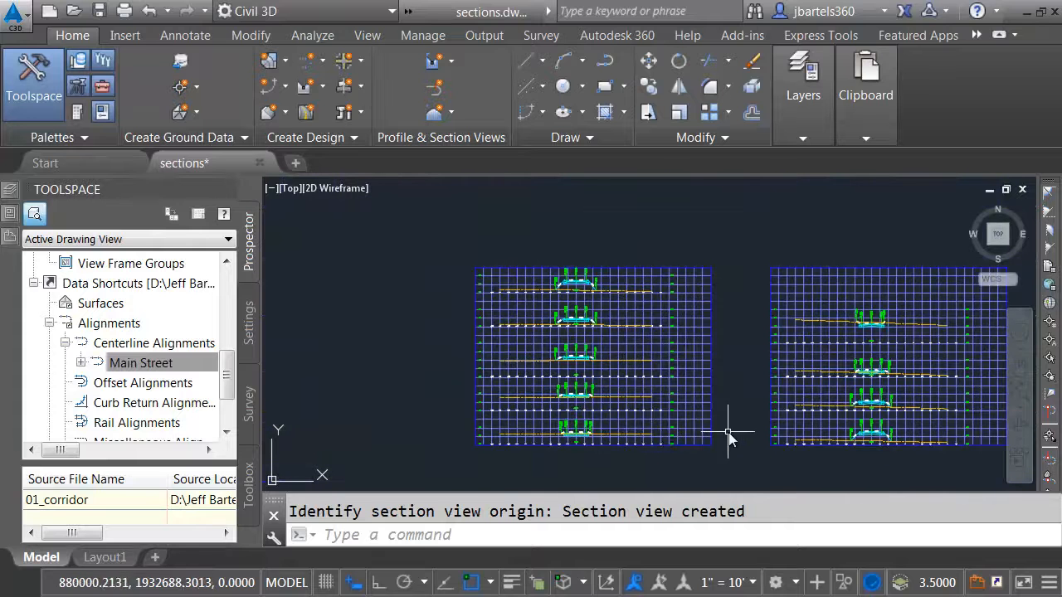
pyautogui.moveTo(742, 427)
pyautogui.mouseDown(button='middle')
pyautogui.moveTo(605, 396)
pyautogui.moveTo(584, 406)
pyautogui.mouseUp(button='middle')
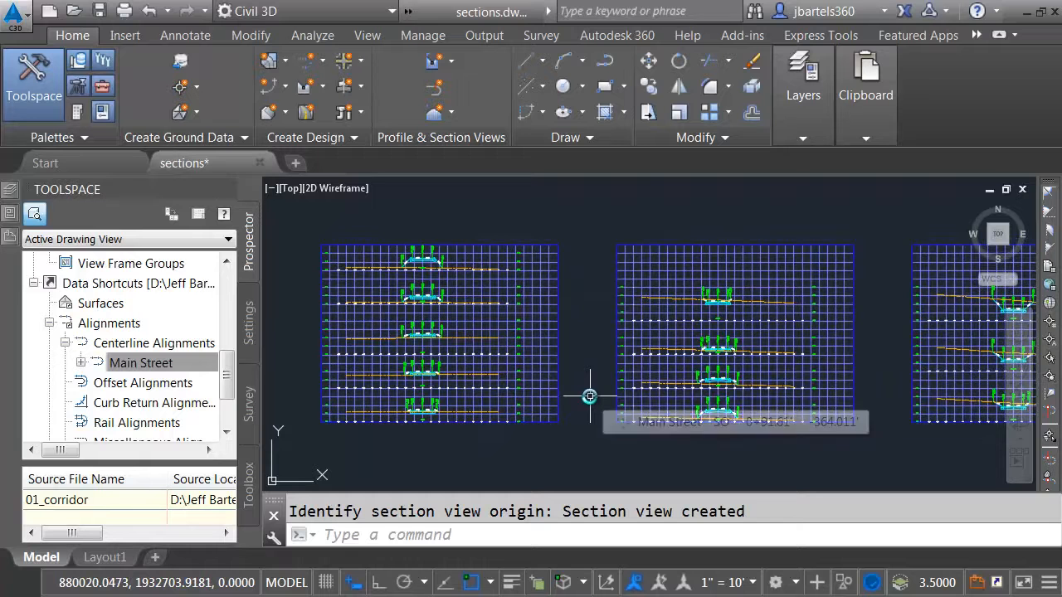
pyautogui.moveTo(790, 376)
pyautogui.mouseDown(button='middle')
pyautogui.moveTo(572, 379)
pyautogui.moveTo(773, 381)
pyautogui.mouseUp(button='middle')
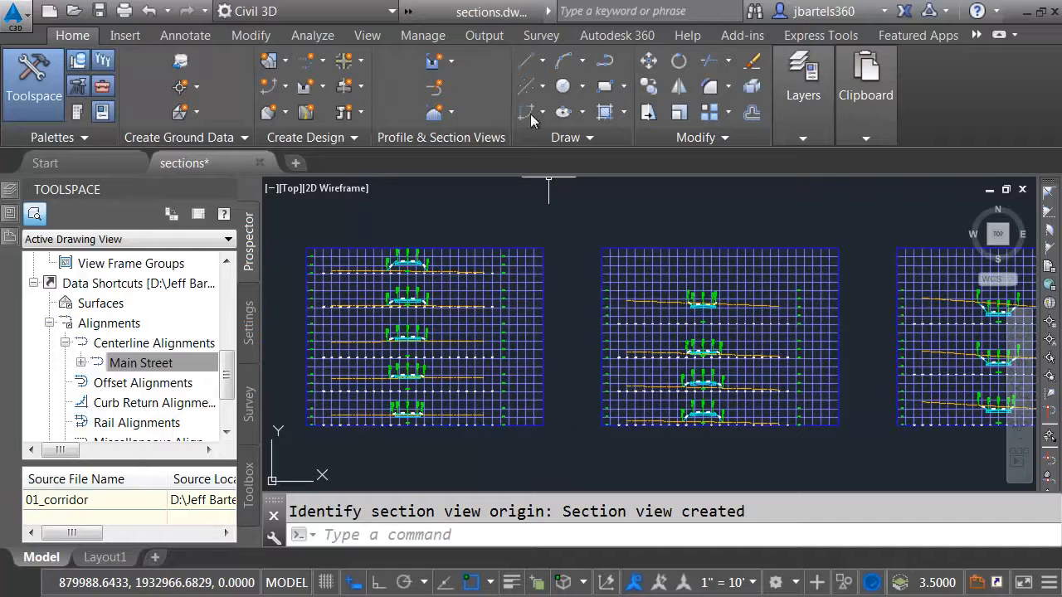
# Create section sheets for the Main Street section view group, adding them to the existing FLUG Sheetset.dst sheet set
pyautogui.click(488, 34)
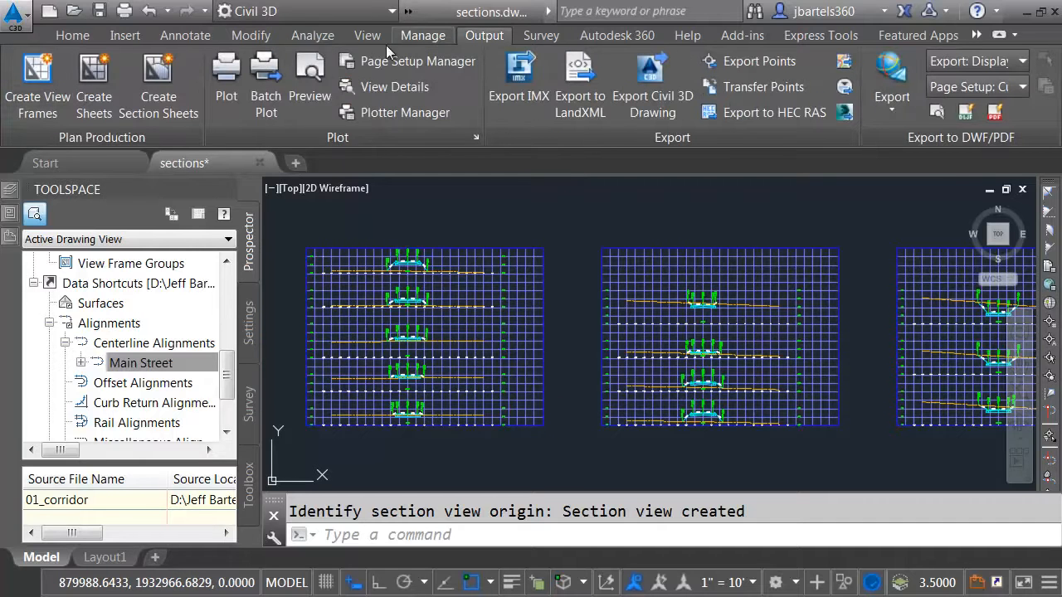
pyautogui.click(149, 88)
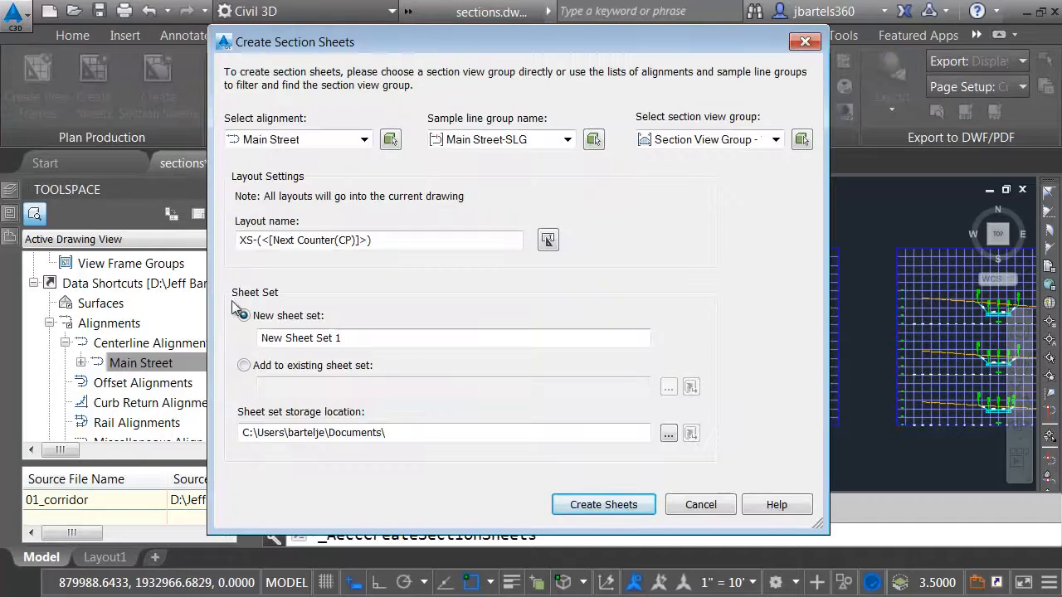
pyautogui.click(245, 366)
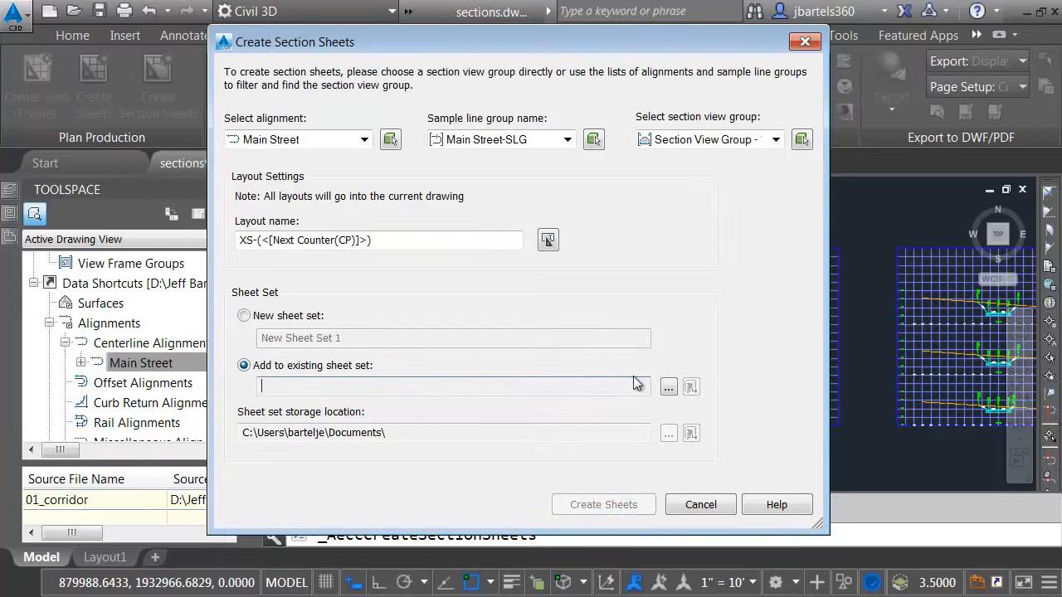
pyautogui.click(668, 388)
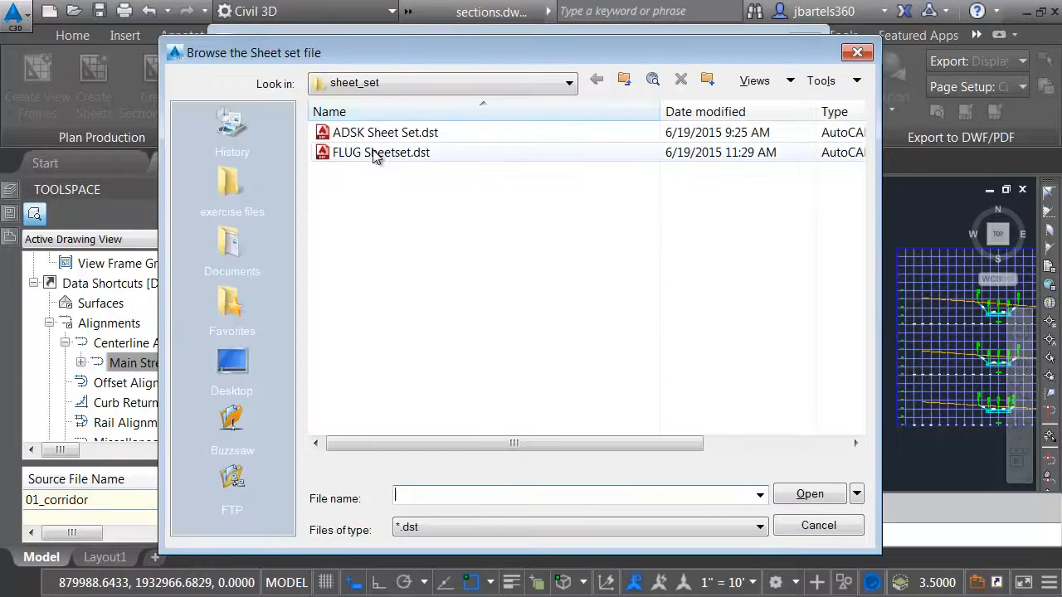
pyautogui.click(375, 154)
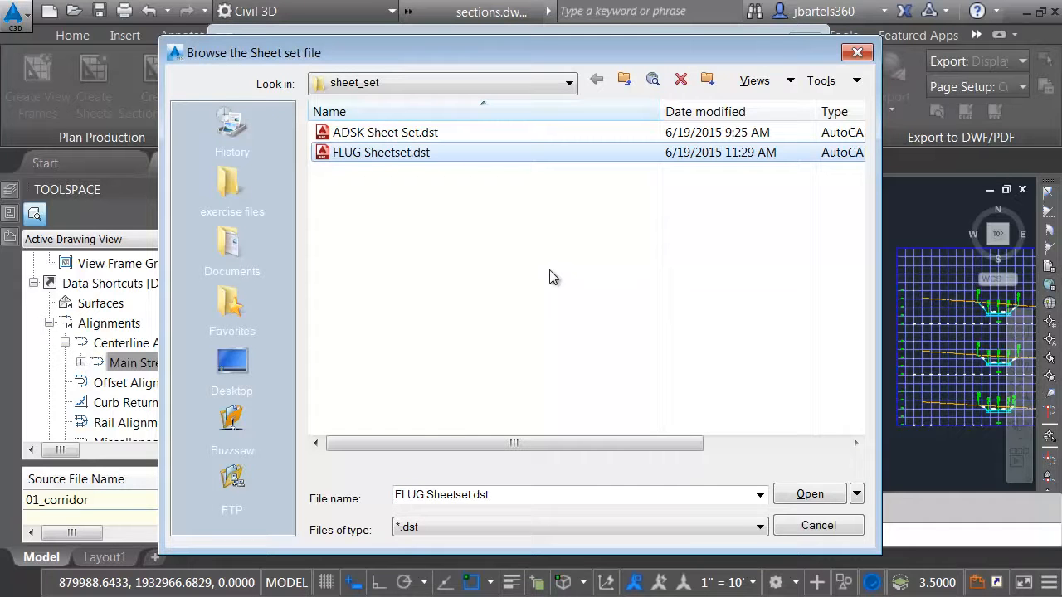
pyautogui.click(810, 496)
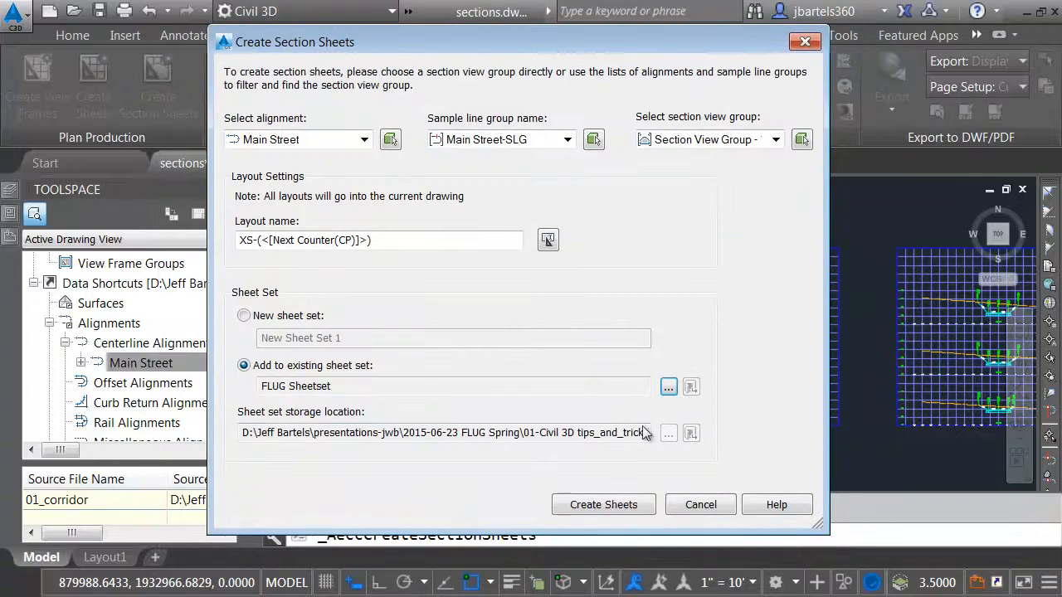
pyautogui.click(614, 505)
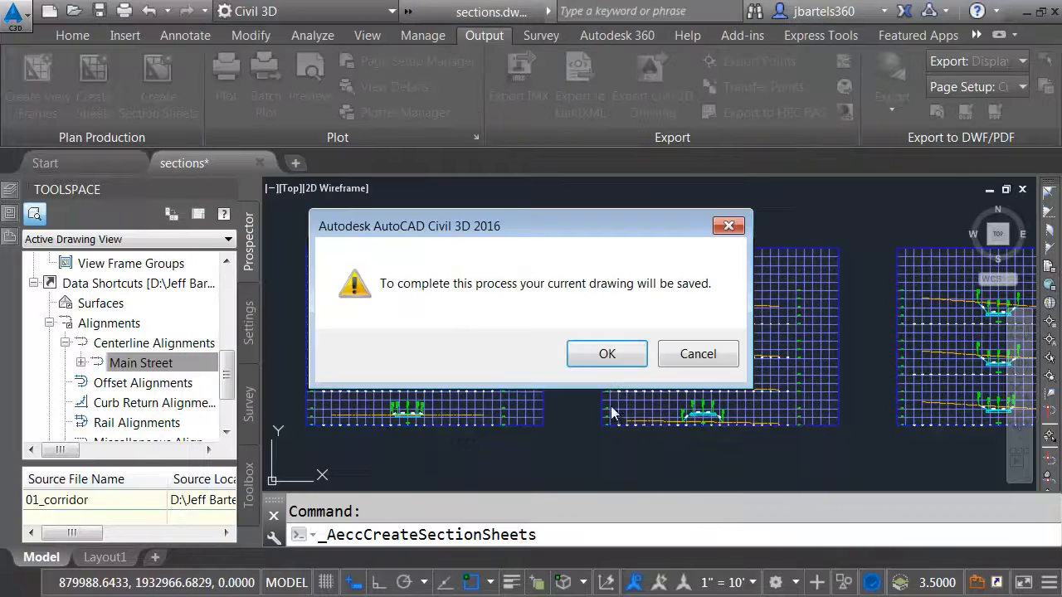
pyautogui.click(609, 357)
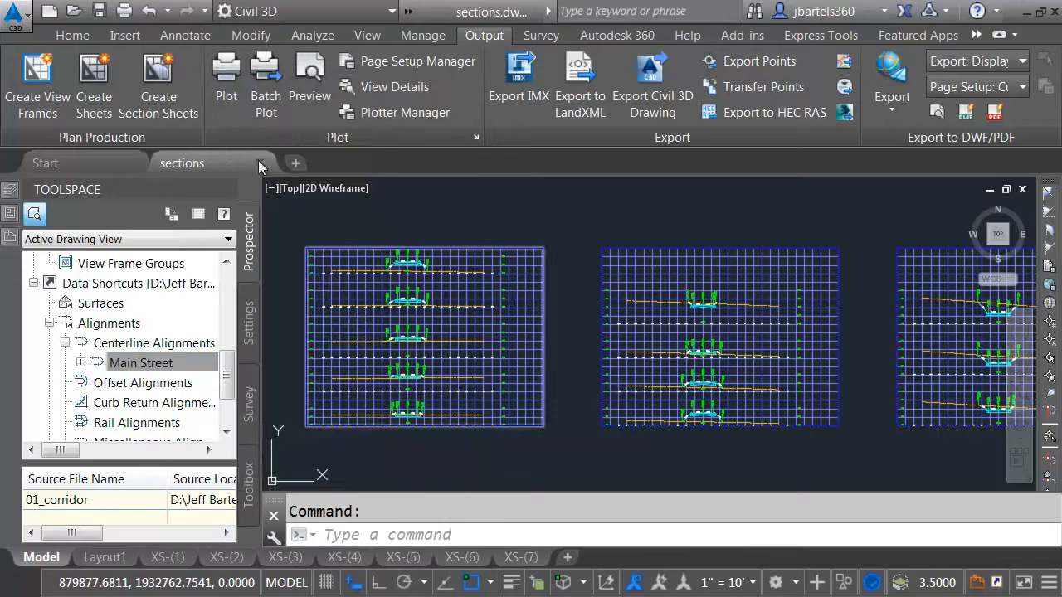
# Examine the XS-(1) and XS-(2) sheets, including their title block text and sheet numbering
pyautogui.click(169, 558)
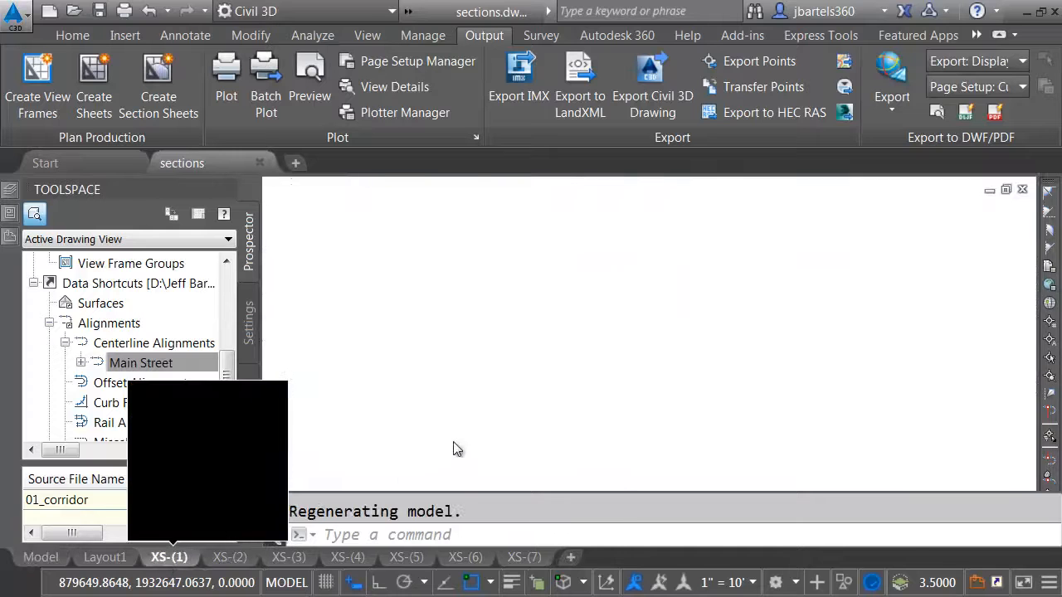
pyautogui.scroll(-6, 517, 393)
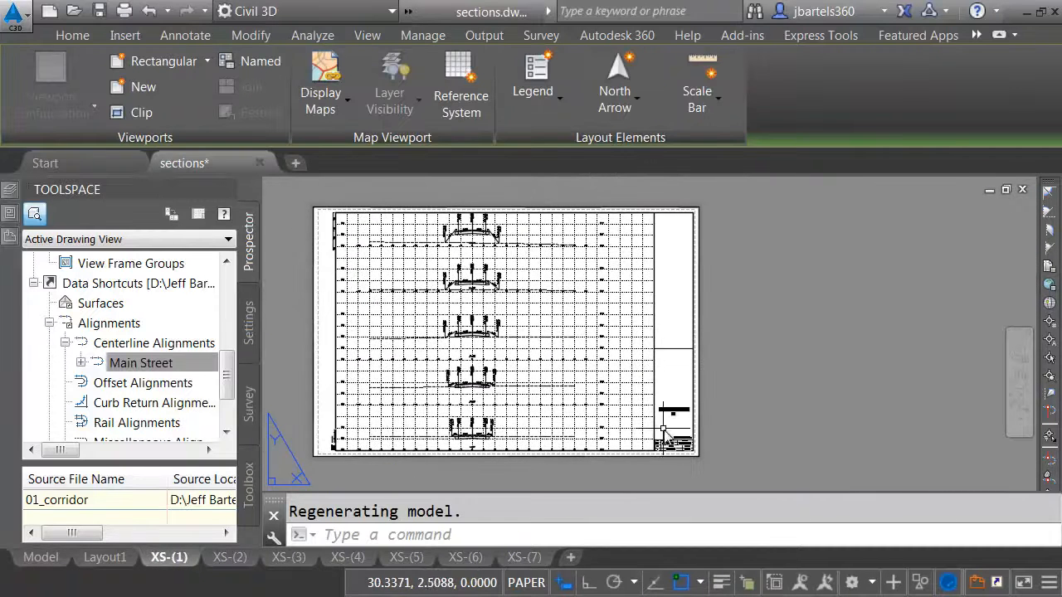
pyautogui.scroll(5, 685, 444)
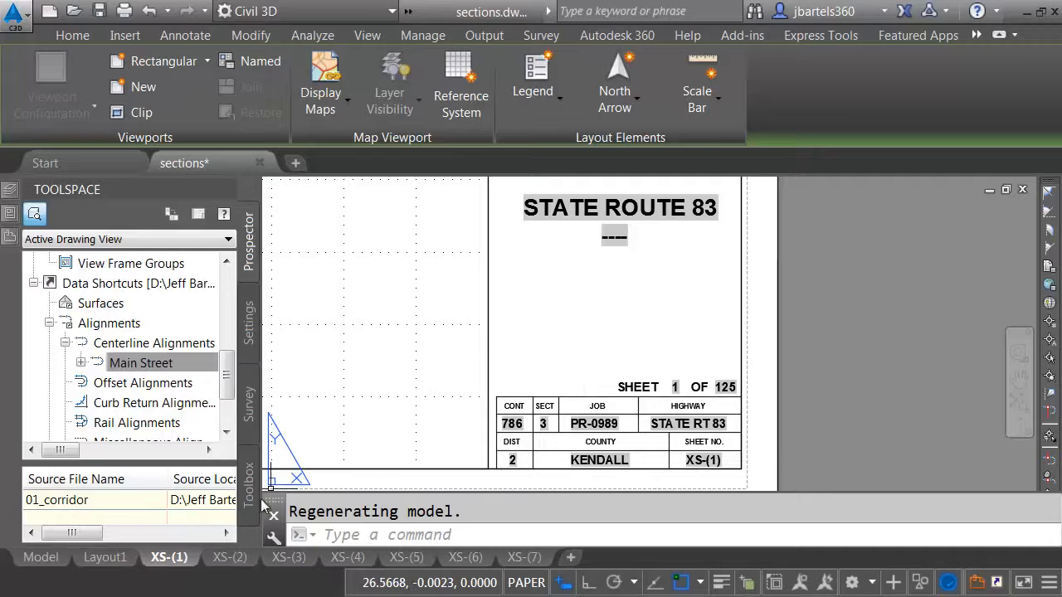
pyautogui.click(230, 557)
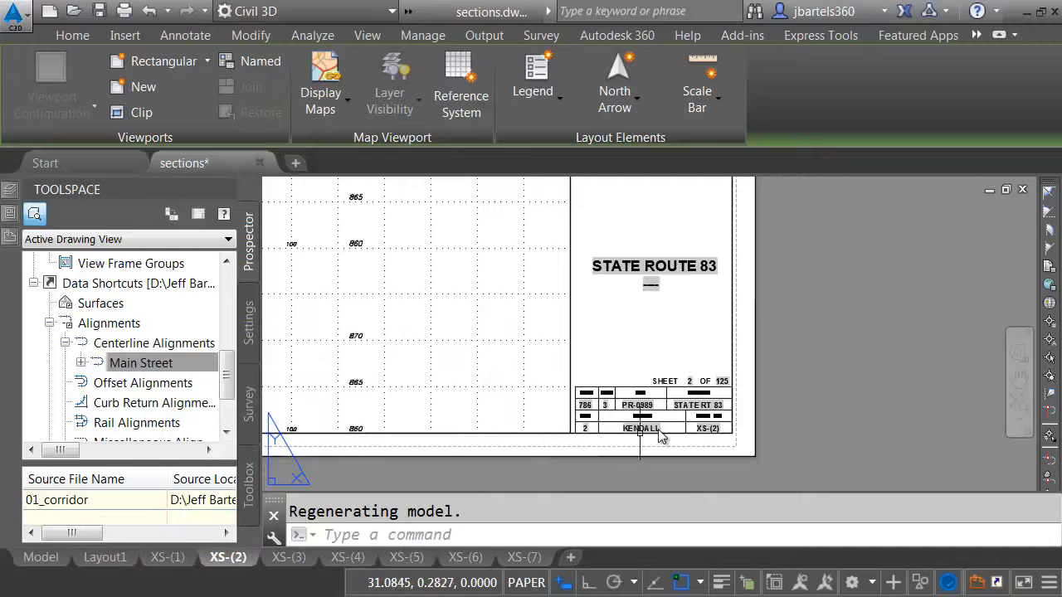
pyautogui.scroll(2, 610, 442)
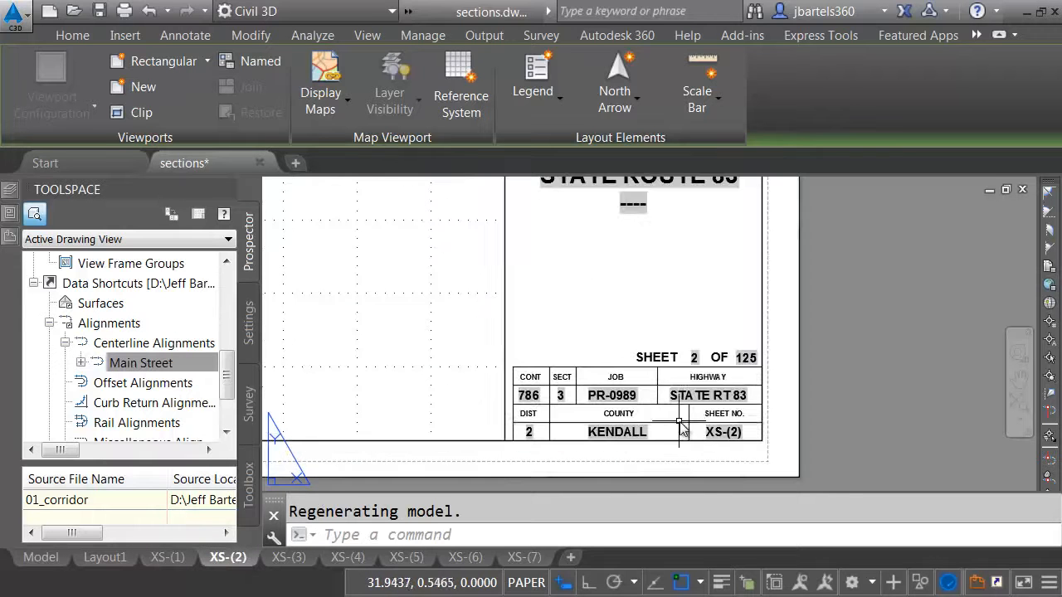
# On the XS-(1) sheet, move the SHEET 1 OF 125 text straight down below the title block table, using ortho
pyautogui.click(169, 557)
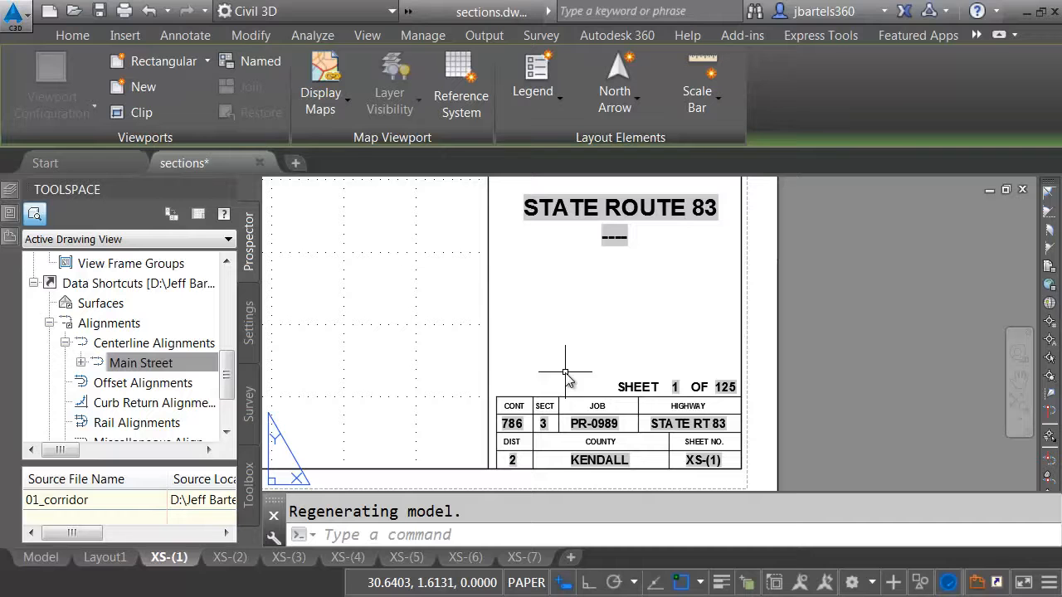
pyautogui.click(75, 36)
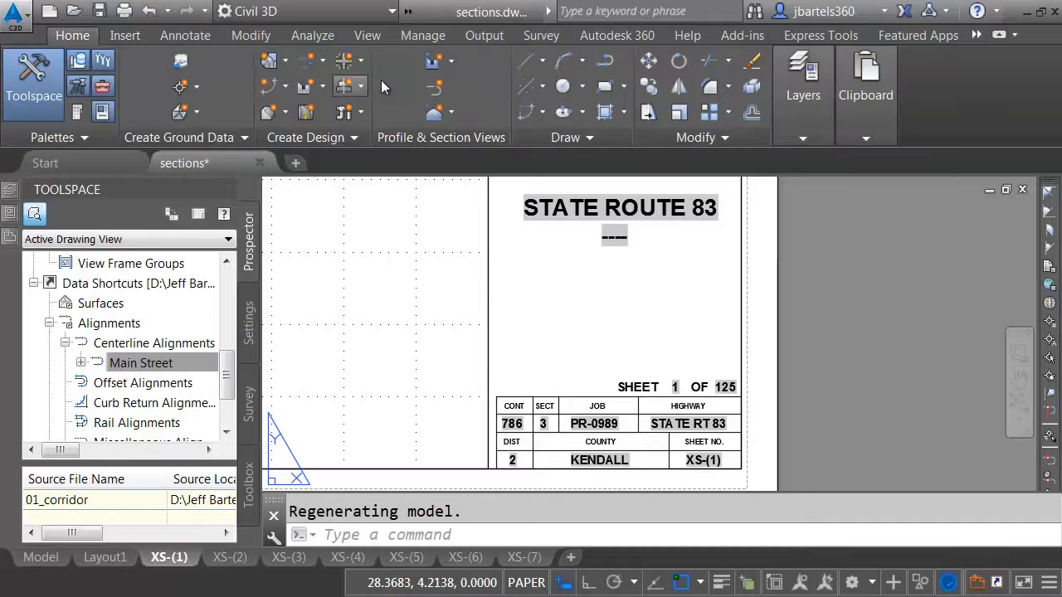
pyautogui.click(649, 61)
pyautogui.click(608, 365)
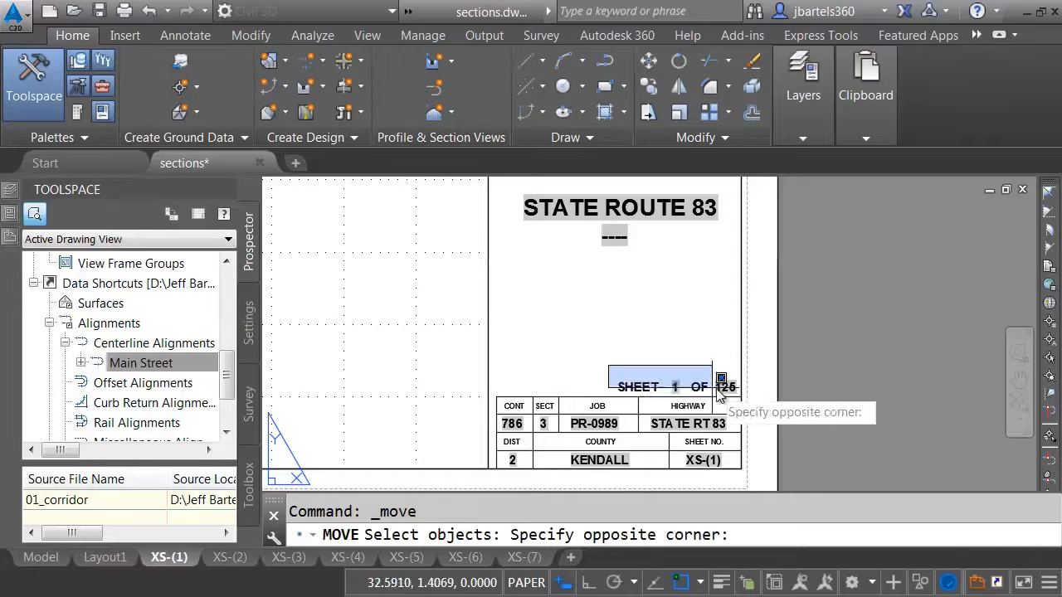
pyautogui.click(751, 399)
pyautogui.press('Return')
pyautogui.click(757, 389)
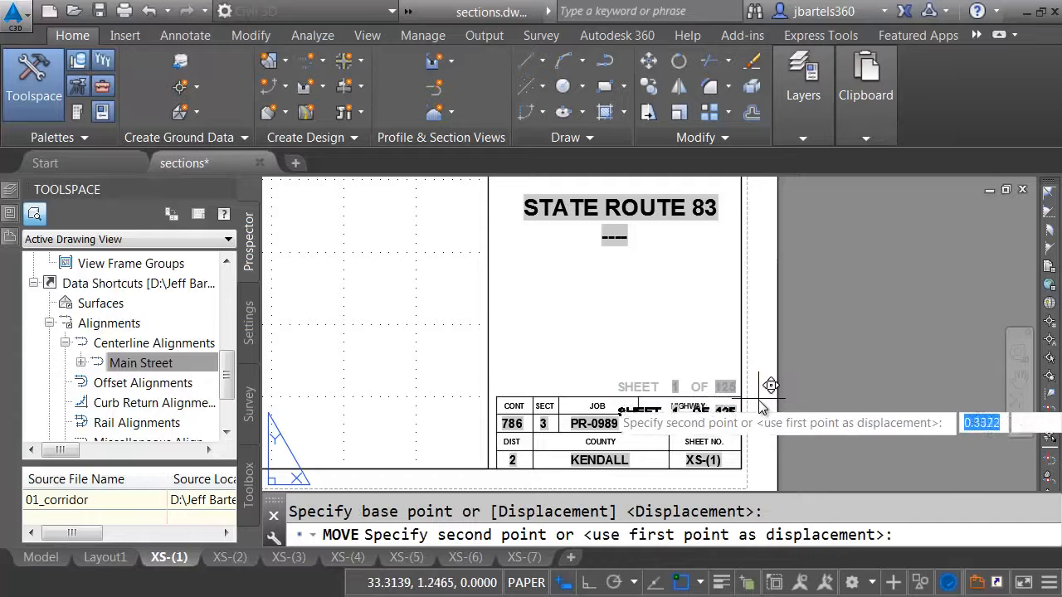
pyautogui.press('F8')
pyautogui.click(760, 480)
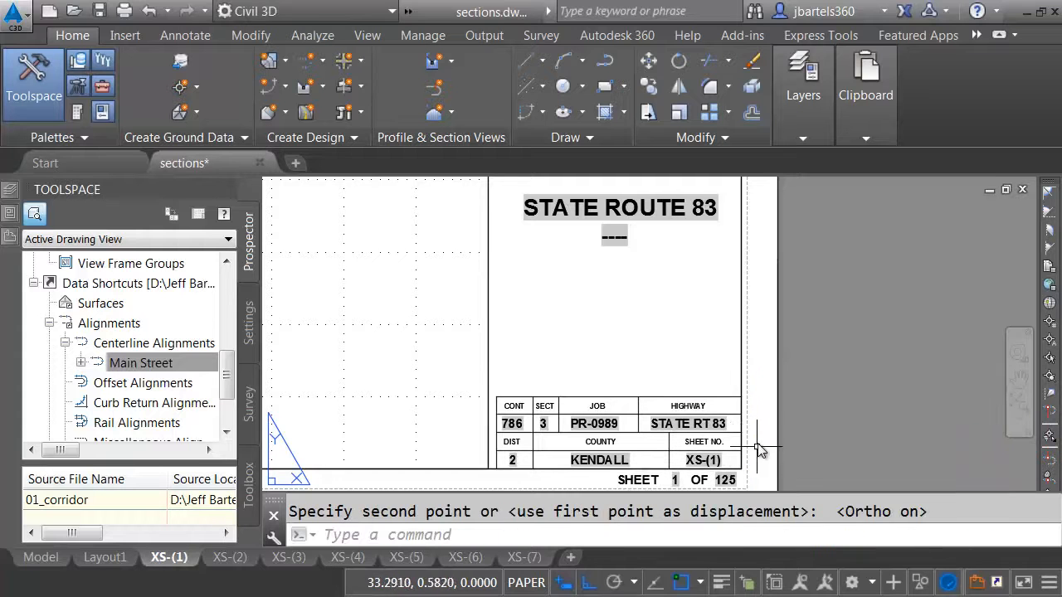
# Move the title block table and the sheet count text straight up so the text fits inside the sheet border
pyautogui.press('Return')
pyautogui.moveTo(674, 384); pyautogui.dragTo(667, 309, button='middle')
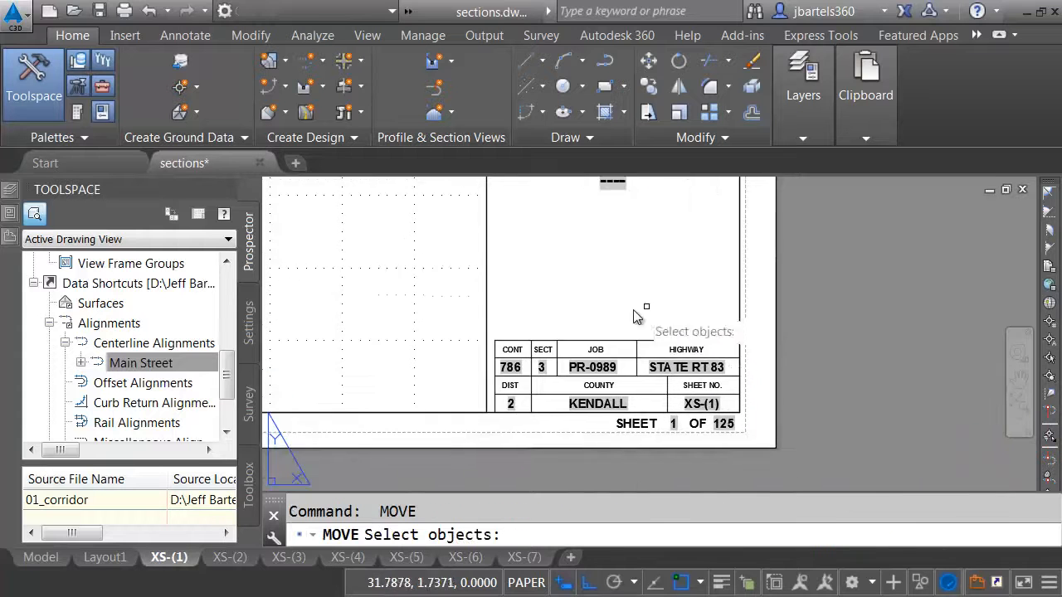
pyautogui.click(455, 316)
pyautogui.click(729, 440)
pyautogui.press('Return')
pyautogui.click(762, 435)
pyautogui.click(761, 406)
pyautogui.scroll(2, 584, 387)
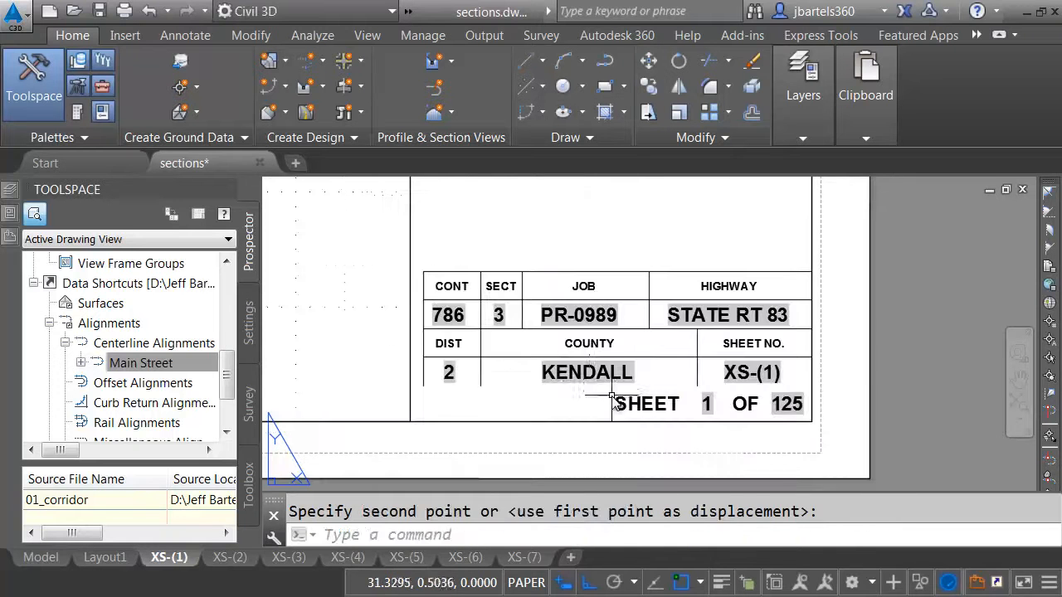
# Add a matching line along the table's open lower edge with Add Selected, ending perpendicular to the right border
pyautogui.click(539, 359)
pyautogui.rightClick(514, 377)
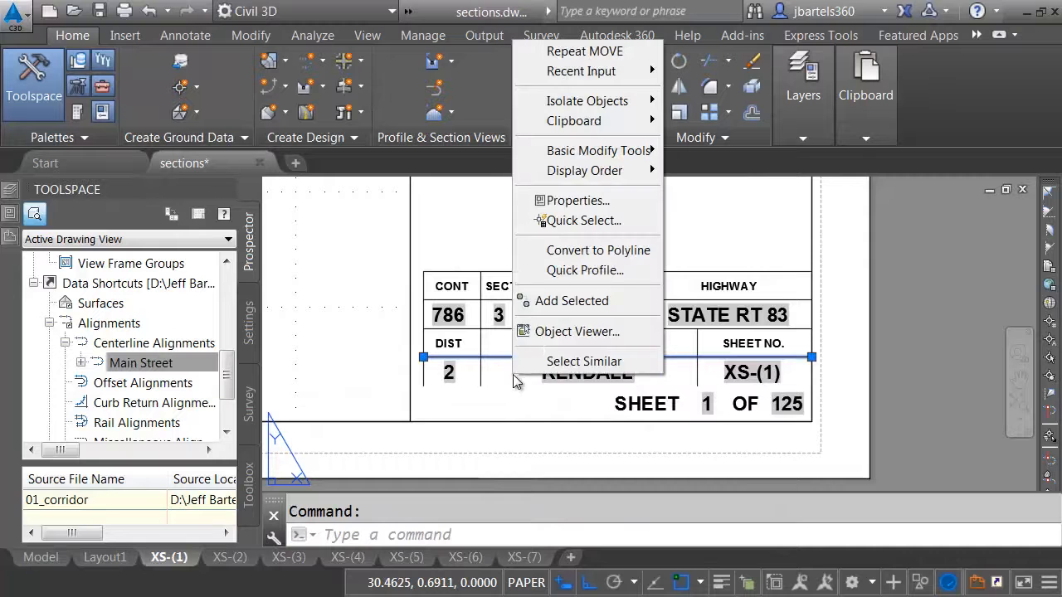
pyautogui.click(572, 300)
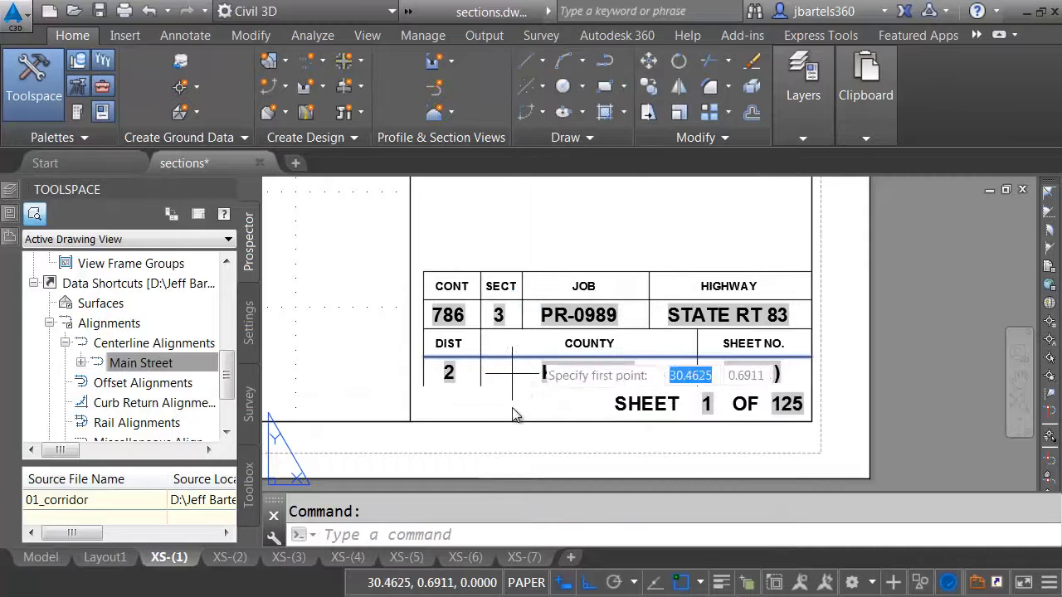
pyautogui.click(424, 386)
pyautogui.keyDown('shift'); pyautogui.rightClick(586, 402); pyautogui.keyUp('shift')
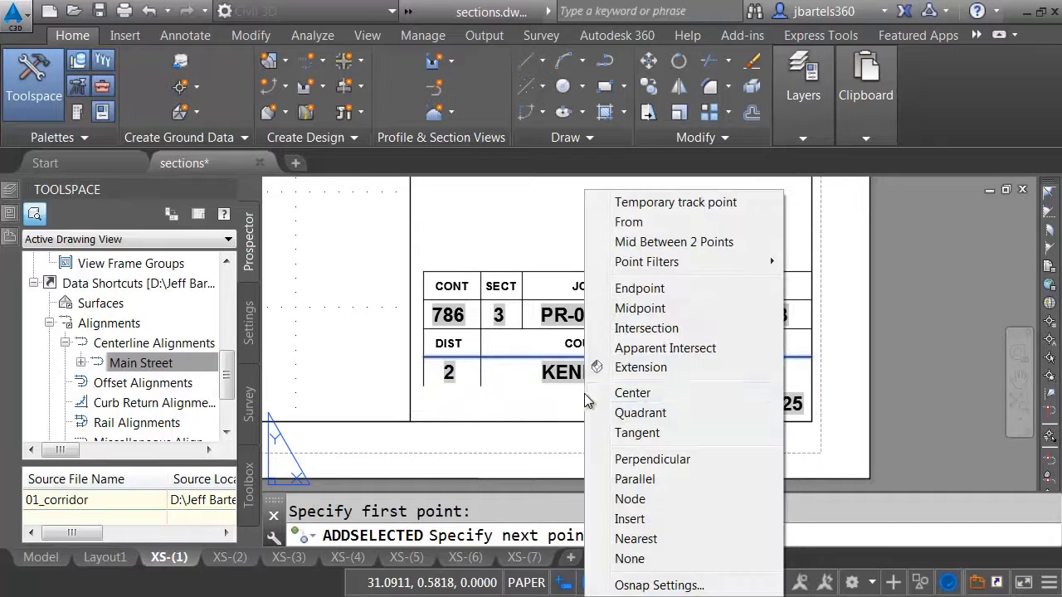
pyautogui.click(652, 459)
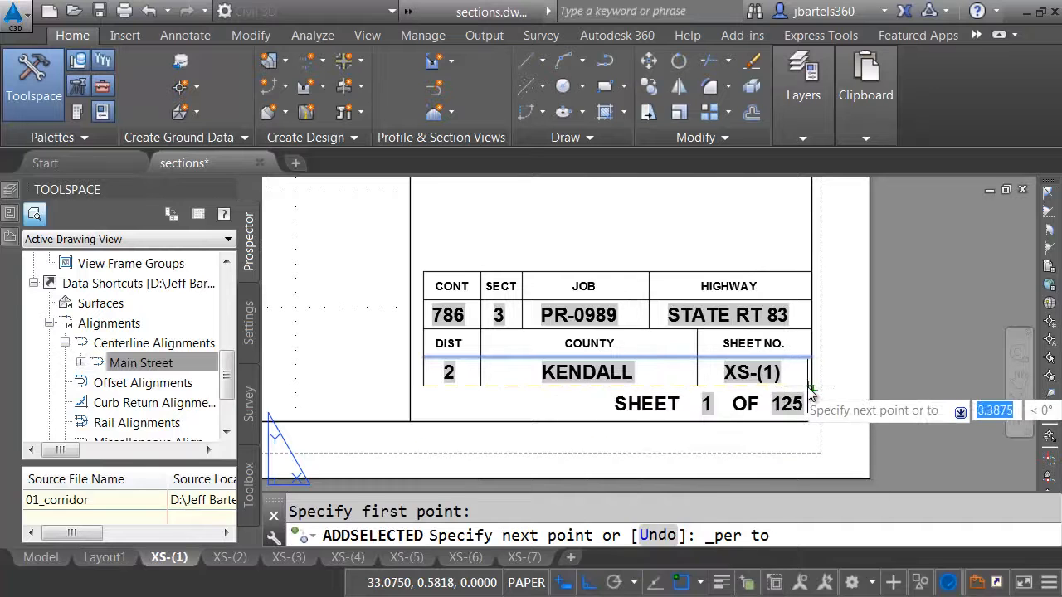
pyautogui.click(826, 361)
pyautogui.press('Return')
# Move the STATE ROUTE 83 title and the dashed text beneath it straight down to just above the title block table
pyautogui.scroll(-2, 747, 264)
pyautogui.moveTo(727, 249); pyautogui.dragTo(697, 364, button='middle')
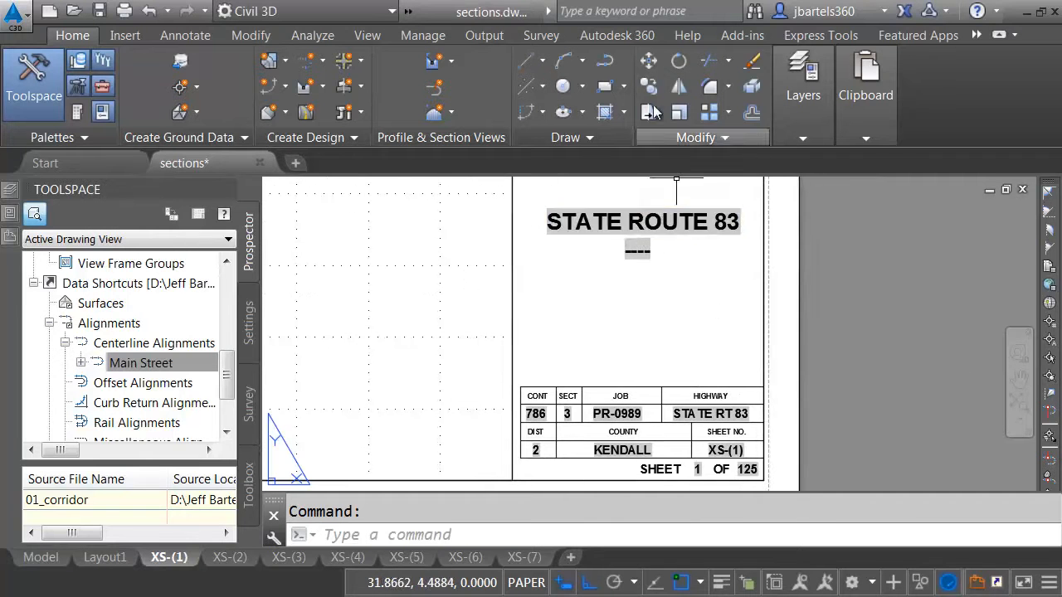
pyautogui.click(648, 60)
pyautogui.click(697, 203)
pyautogui.click(601, 278)
pyautogui.press('Return')
pyautogui.click(720, 249)
pyautogui.click(707, 363)
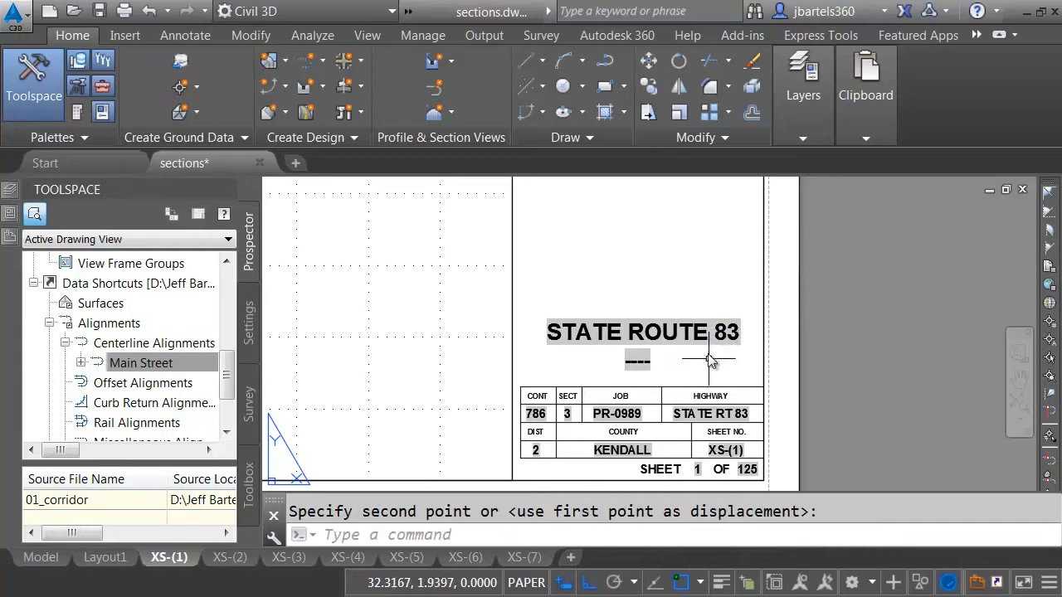
# Draw a circle centred above the STATE ROUTE 83 title as a logo placeholder
pyautogui.click(562, 86)
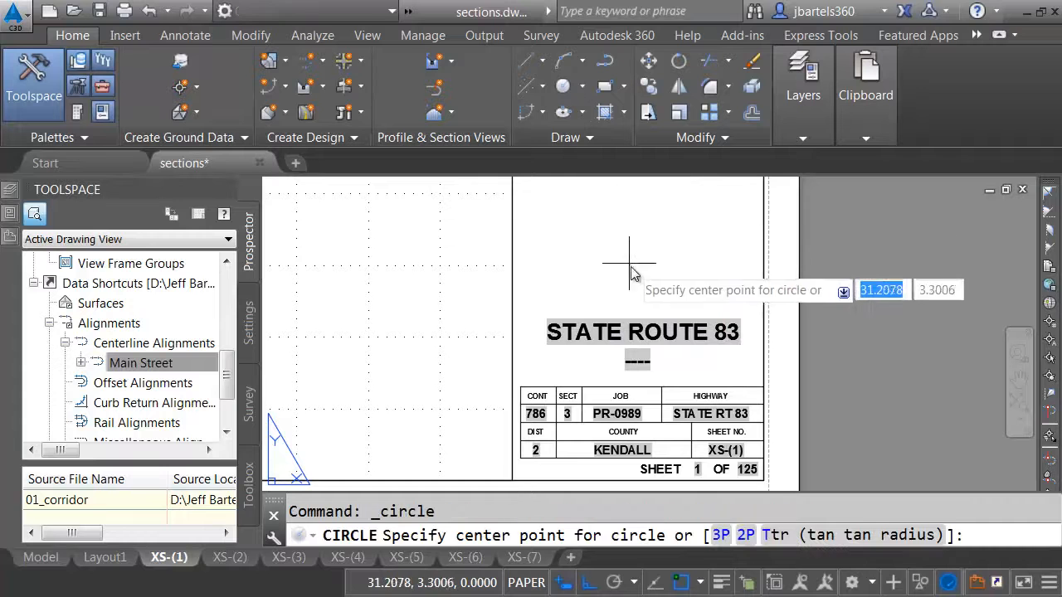
pyautogui.click(635, 275)
pyautogui.click(675, 316)
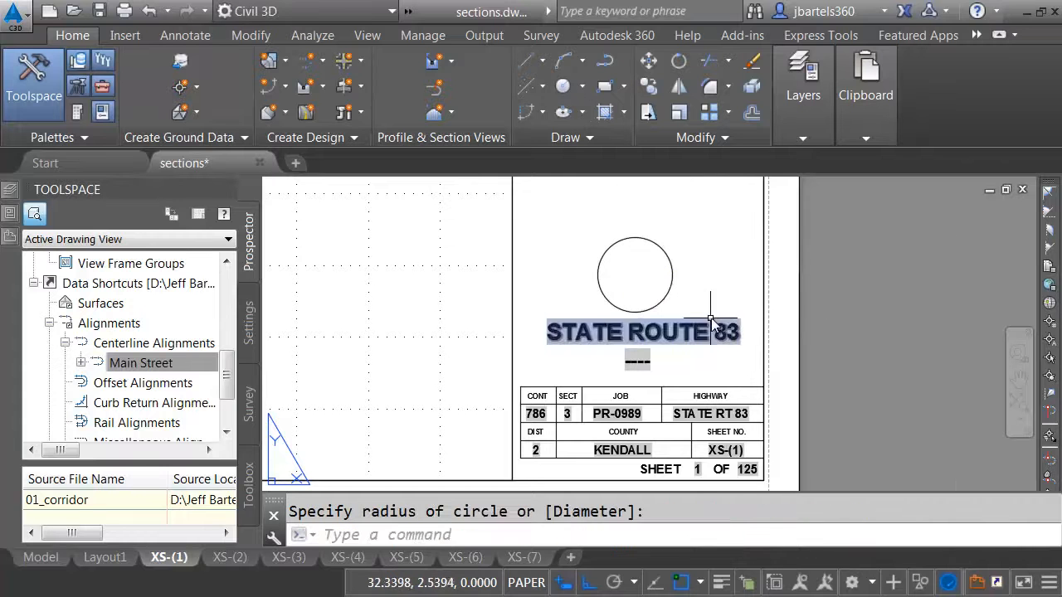
# Copy the circle, title, table and sheet text to the clipboard with the sheet border's lower-right corner as base point
pyautogui.moveTo(699, 292); pyautogui.dragTo(673, 248, button='middle')
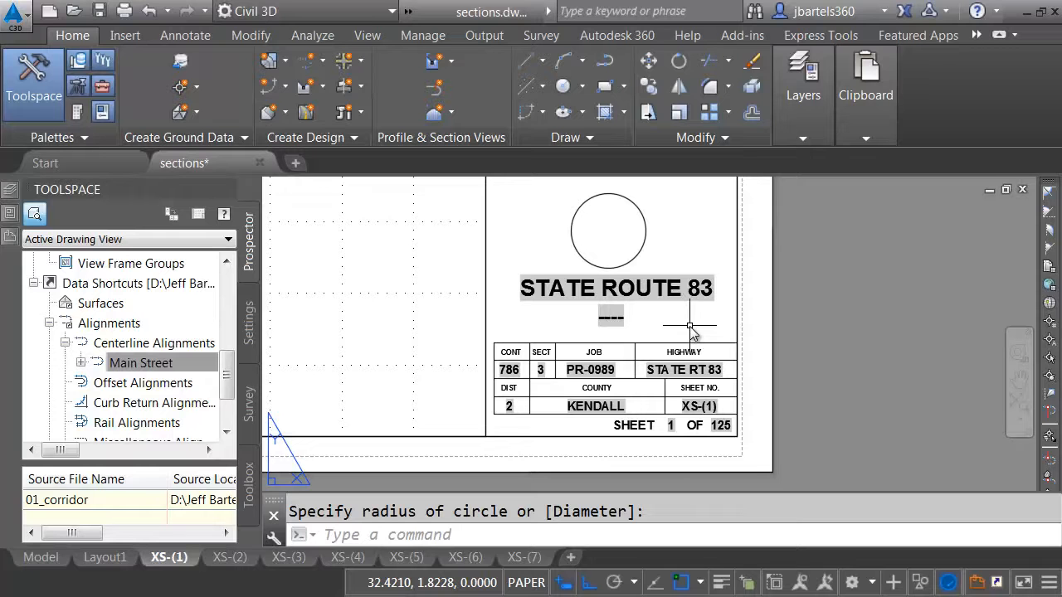
pyautogui.scroll(-1, 688, 325)
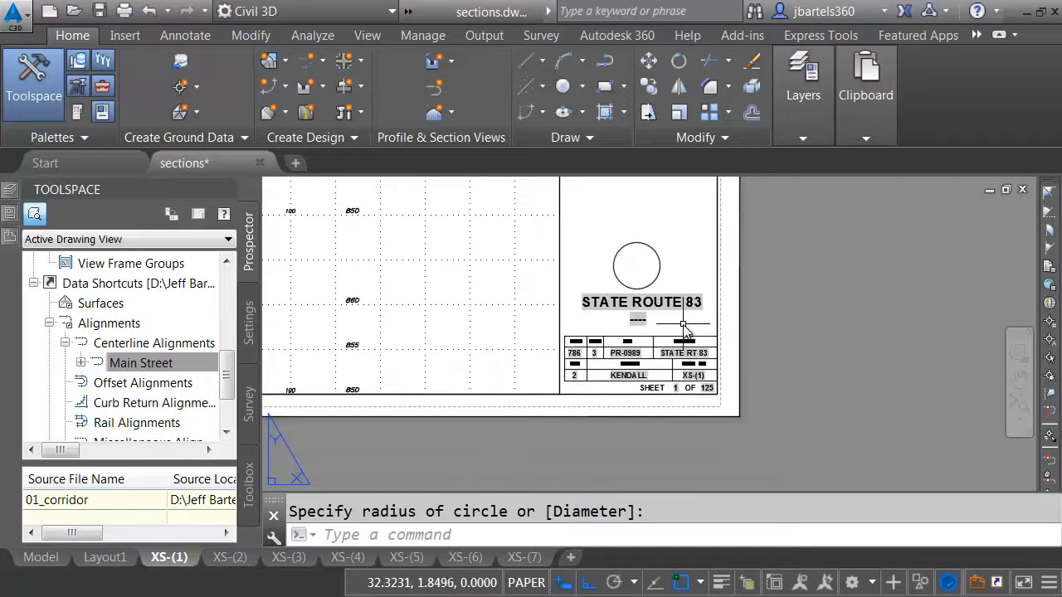
pyautogui.click(539, 226)
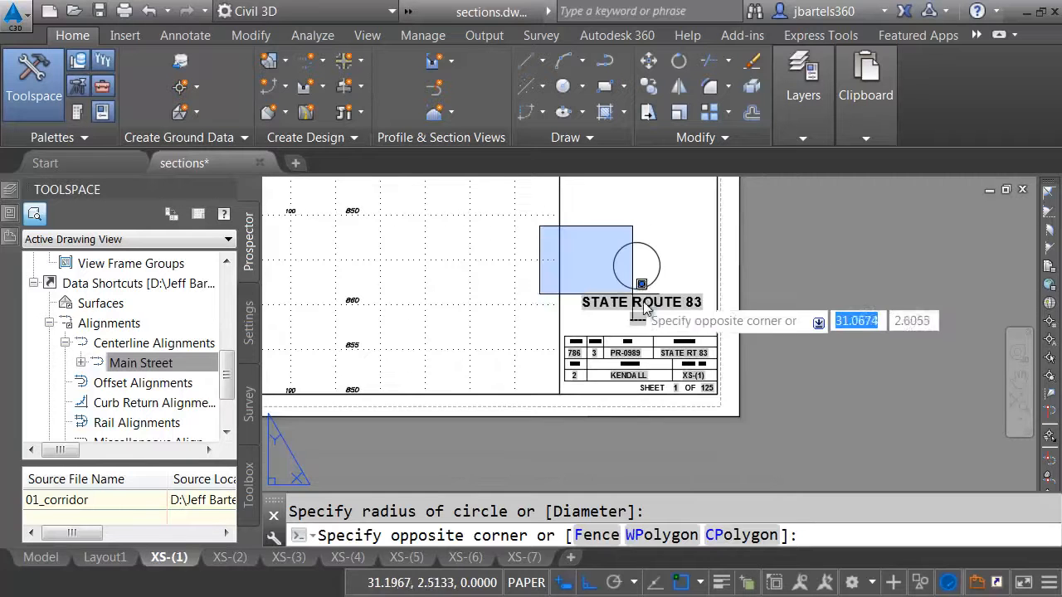
pyautogui.click(724, 408)
pyautogui.rightClick(727, 264)
pyautogui.moveTo(787, 340)
pyautogui.click(554, 375)
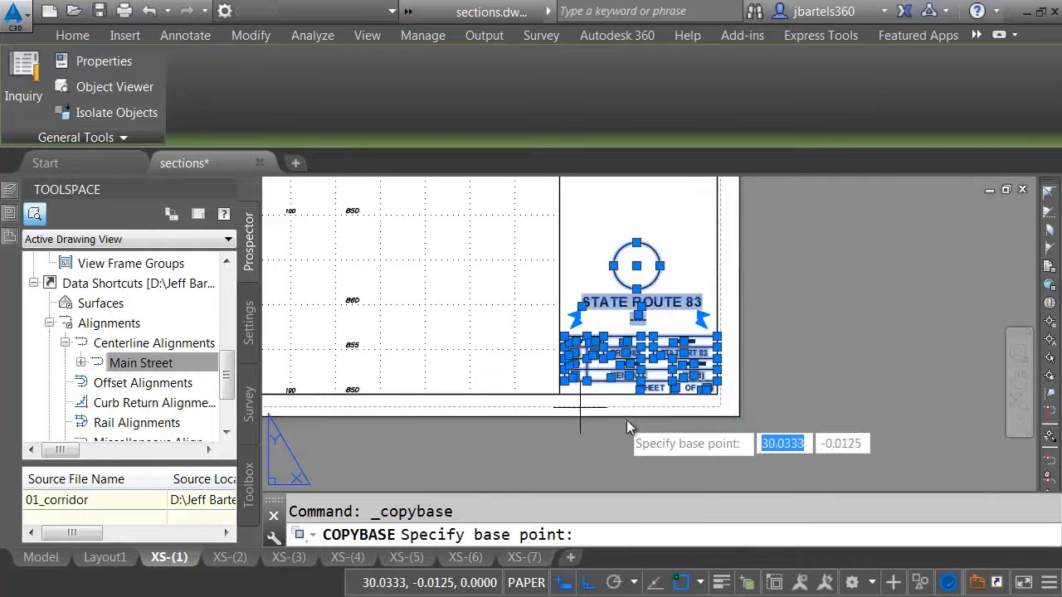
pyautogui.click(718, 397)
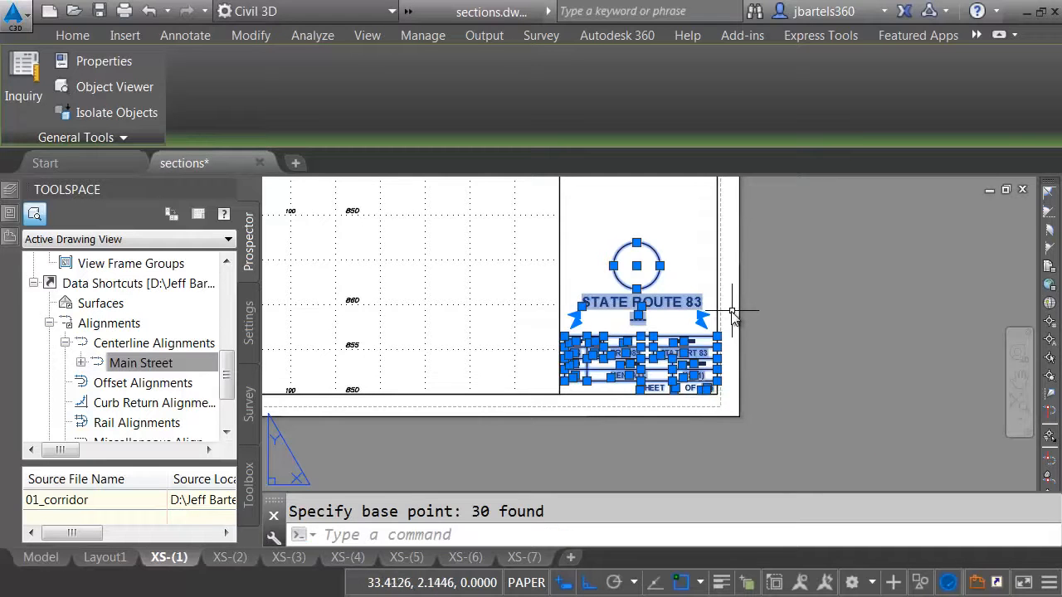
pyautogui.press('Escape')
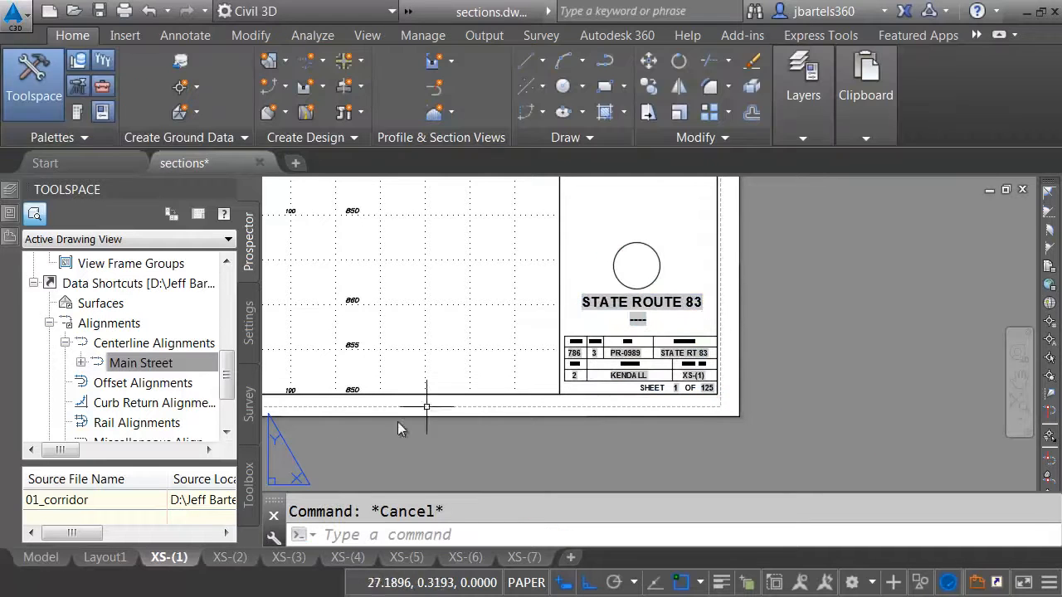
# On sheet XS-(2), start recording an action macro and erase the existing STATE ROUTE 83 title, sheet text and title block table
pyautogui.click(231, 557)
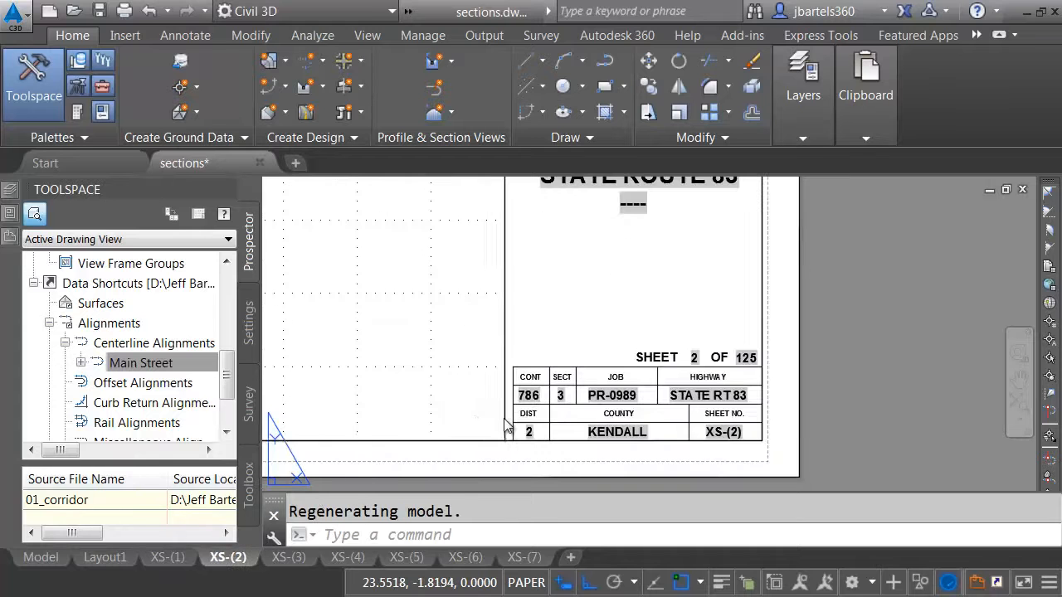
pyautogui.scroll(-3, 560, 330)
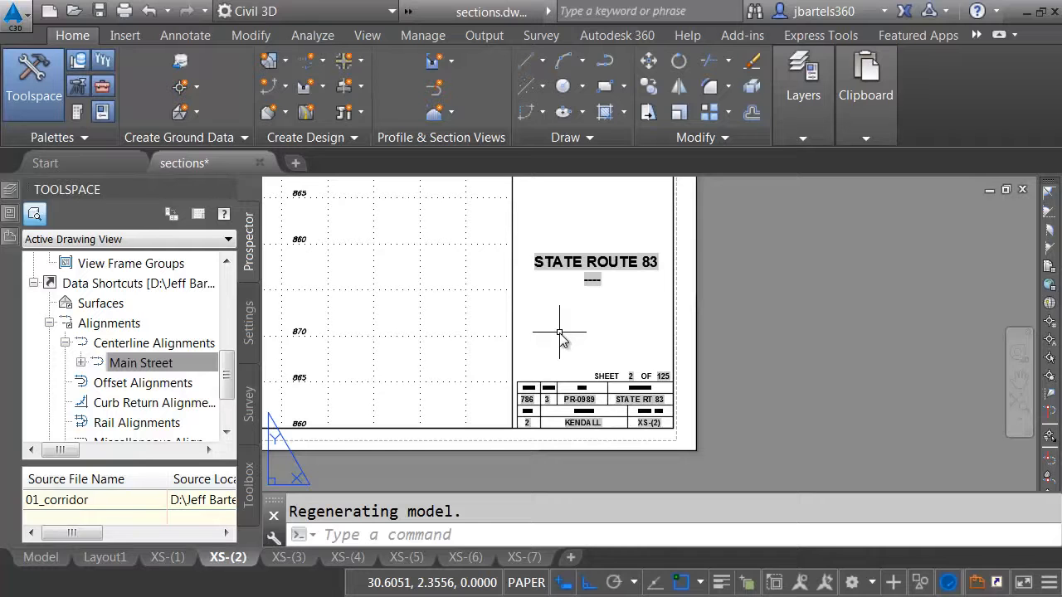
pyautogui.click(424, 36)
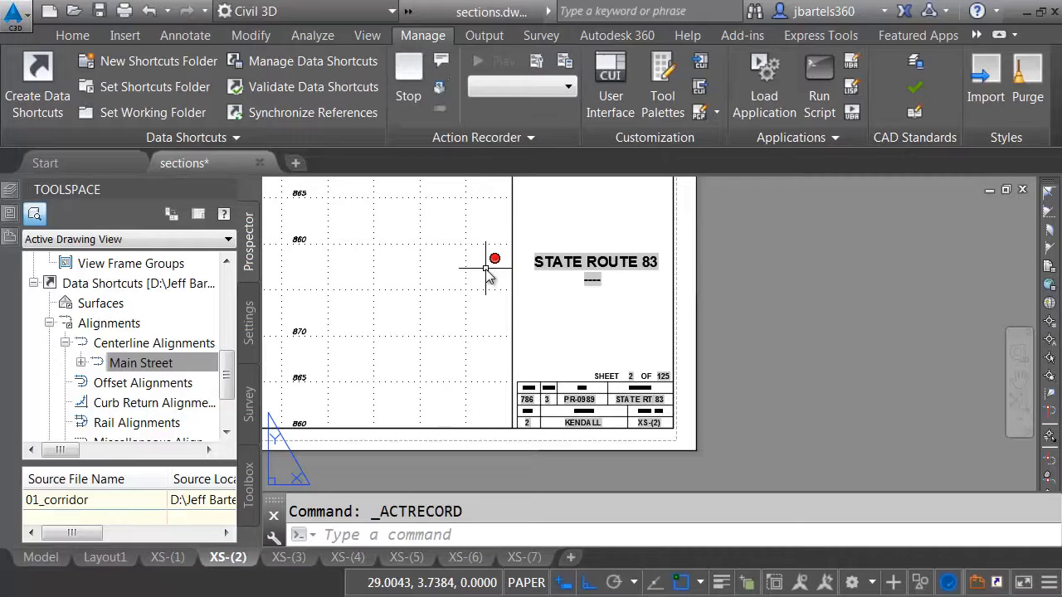
pyautogui.click(670, 243)
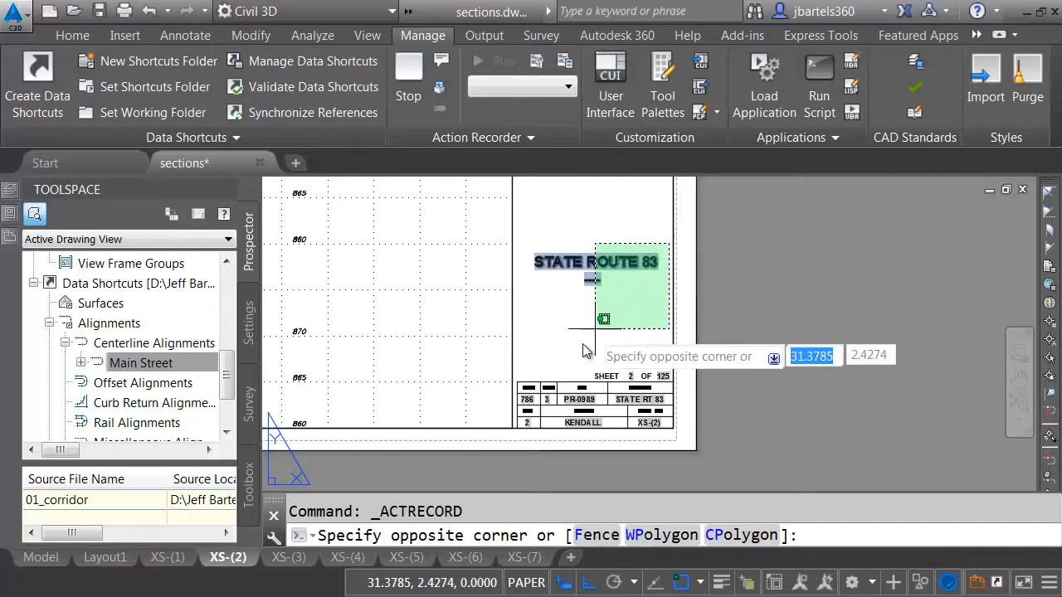
pyautogui.click(522, 424)
pyautogui.press('Delete')
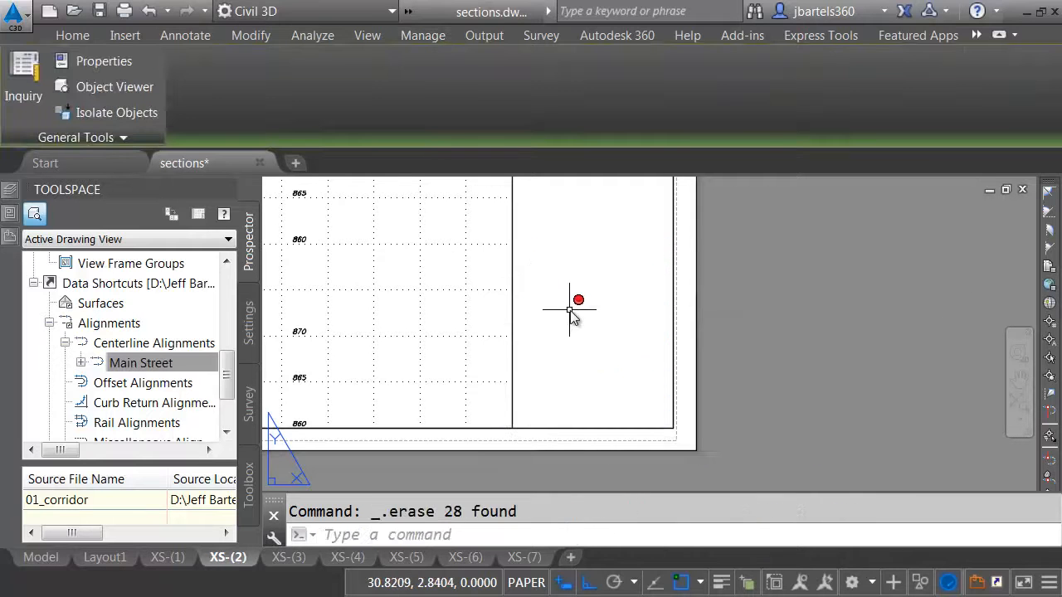
# Paste the copied title block at the lower-right corner of the XS-(2) sheet border and regenerate the layout
pyautogui.rightClick(571, 237)
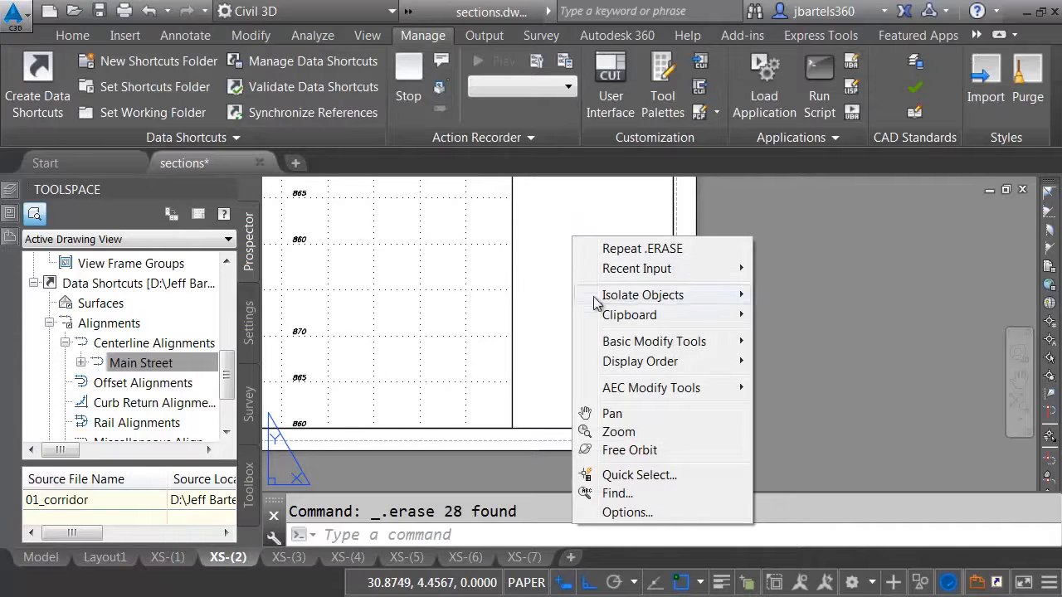
pyautogui.moveTo(625, 314)
pyautogui.click(788, 368)
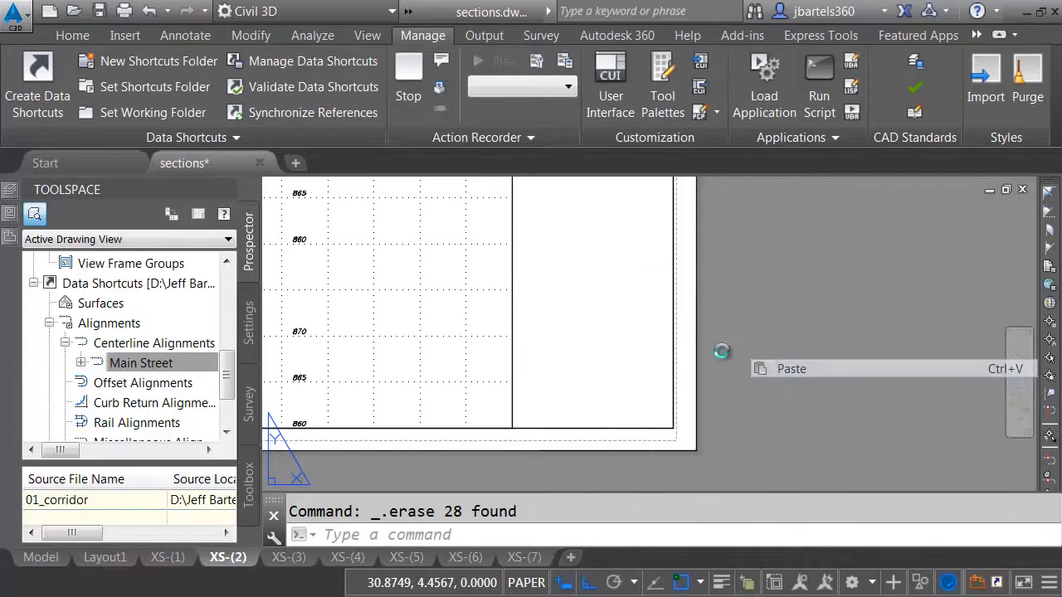
pyautogui.click(675, 432)
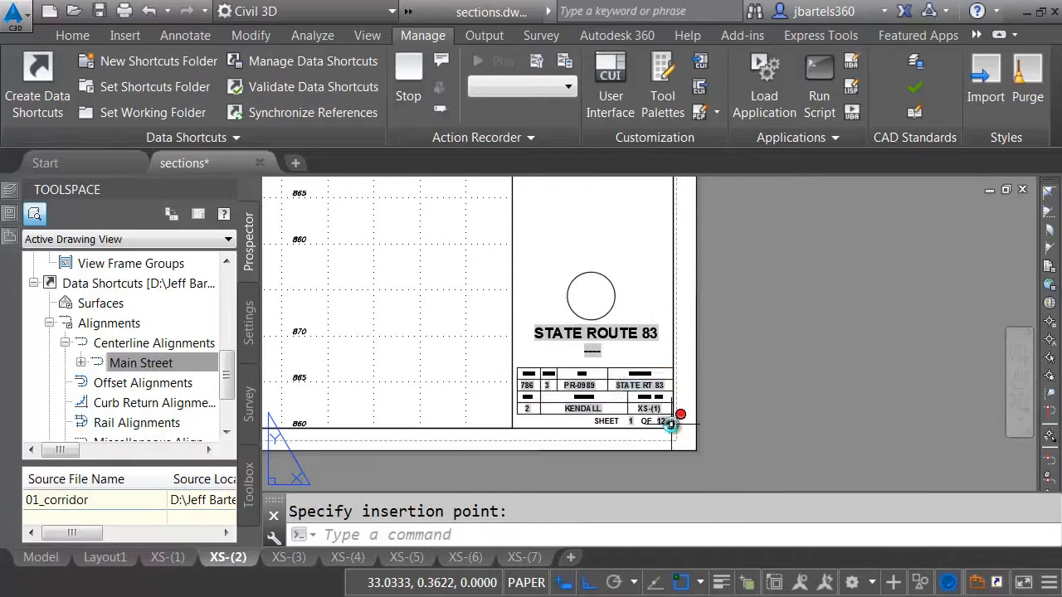
pyautogui.write('re')
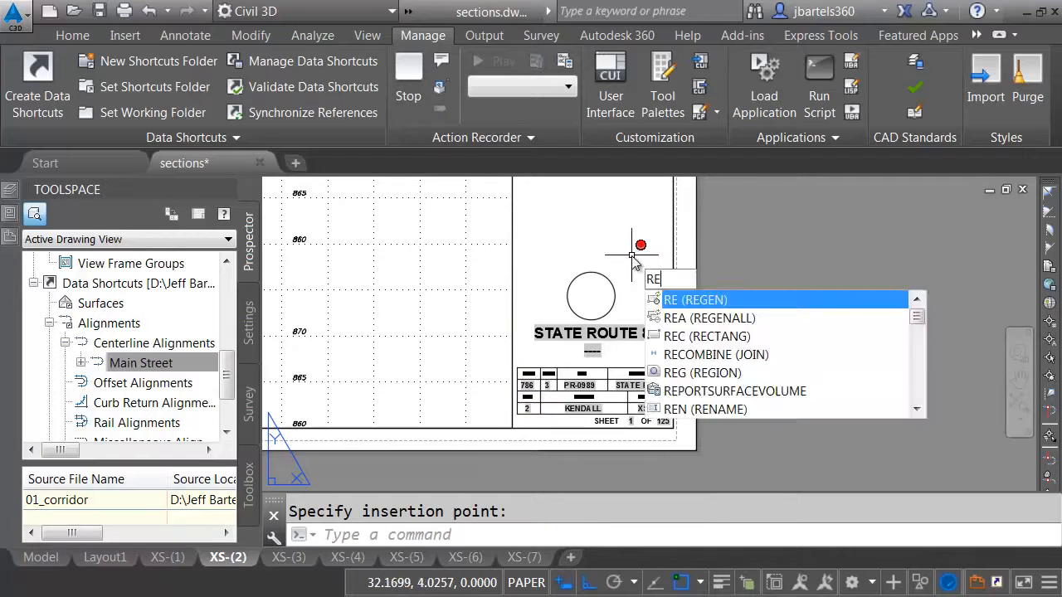
pyautogui.press('Return')
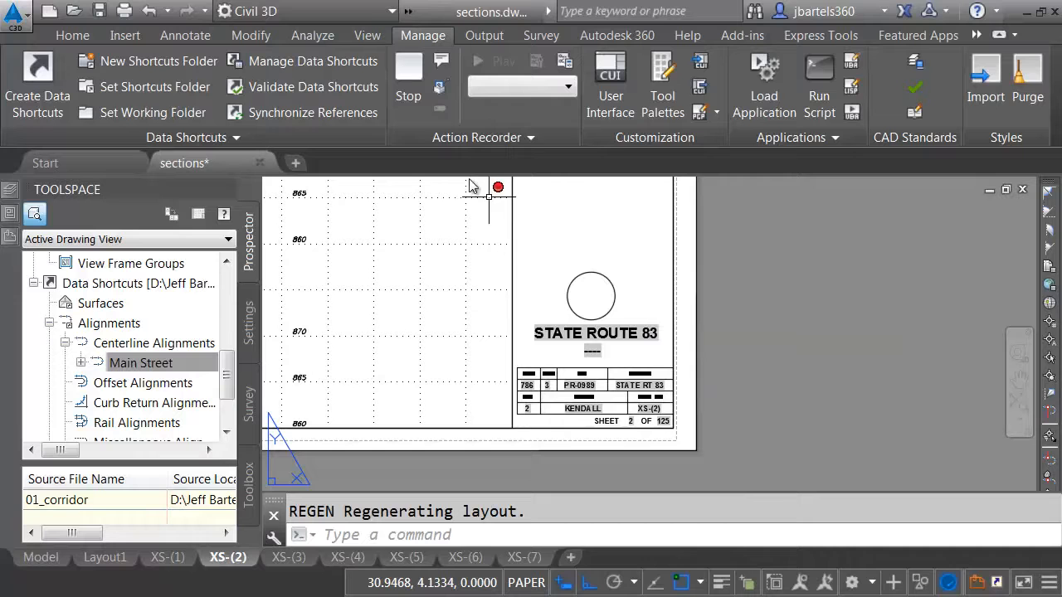
# Stop the macro recording and save the action macro under the command name fixit
pyautogui.click(408, 83)
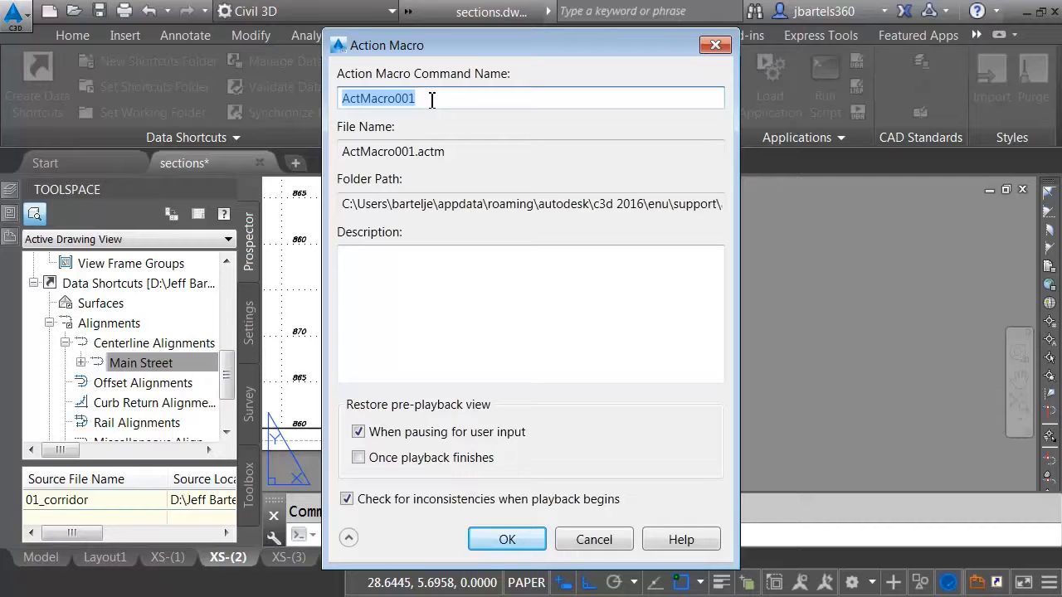
pyautogui.write('fixit')
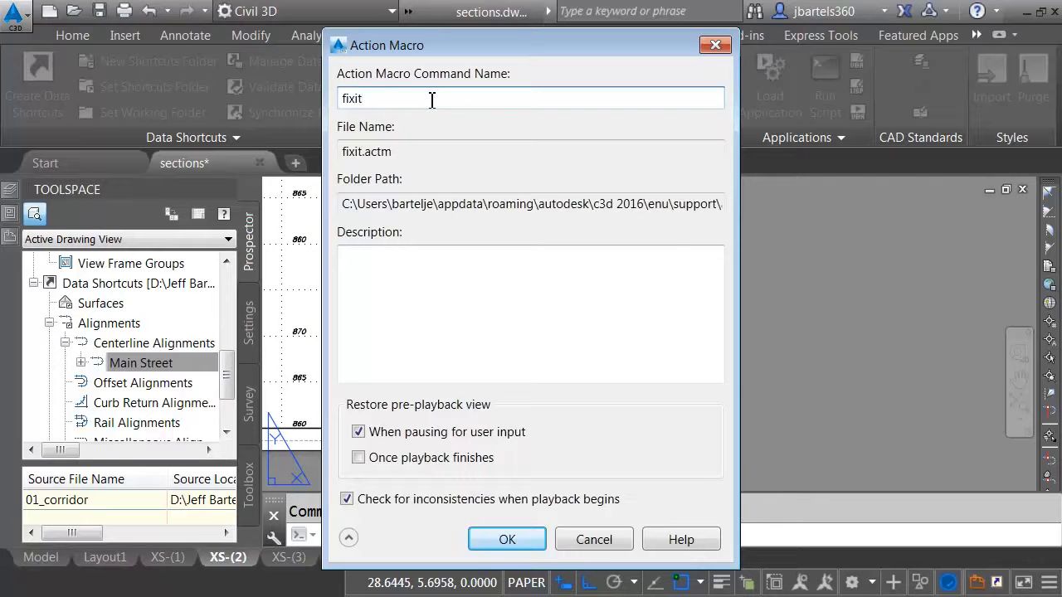
pyautogui.press('Return')
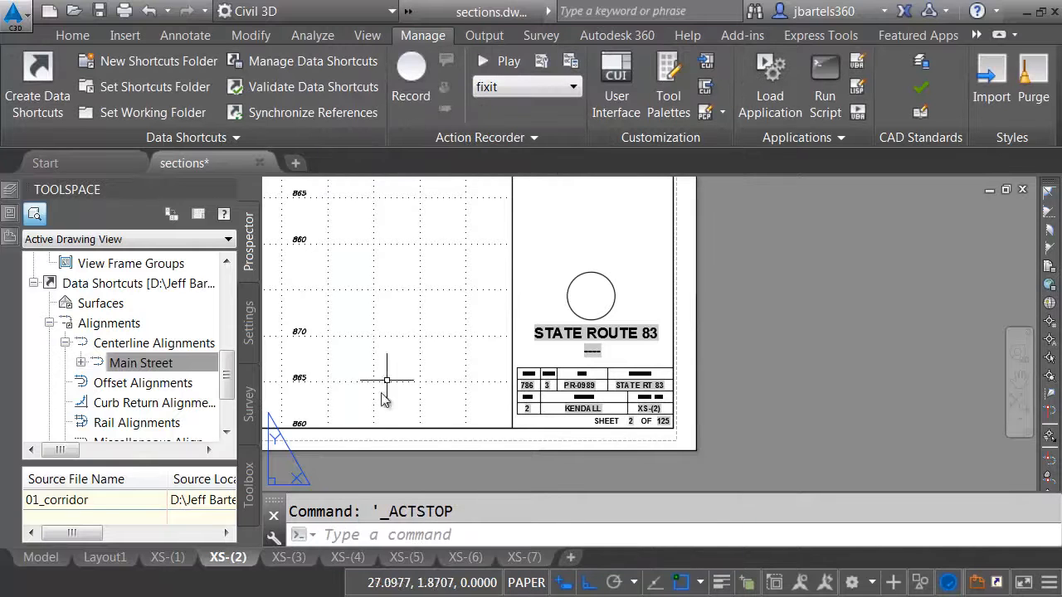
# Run the fixit macro on sheet XS-(3) to replace its title block and dismiss the completion message
pyautogui.click(289, 557)
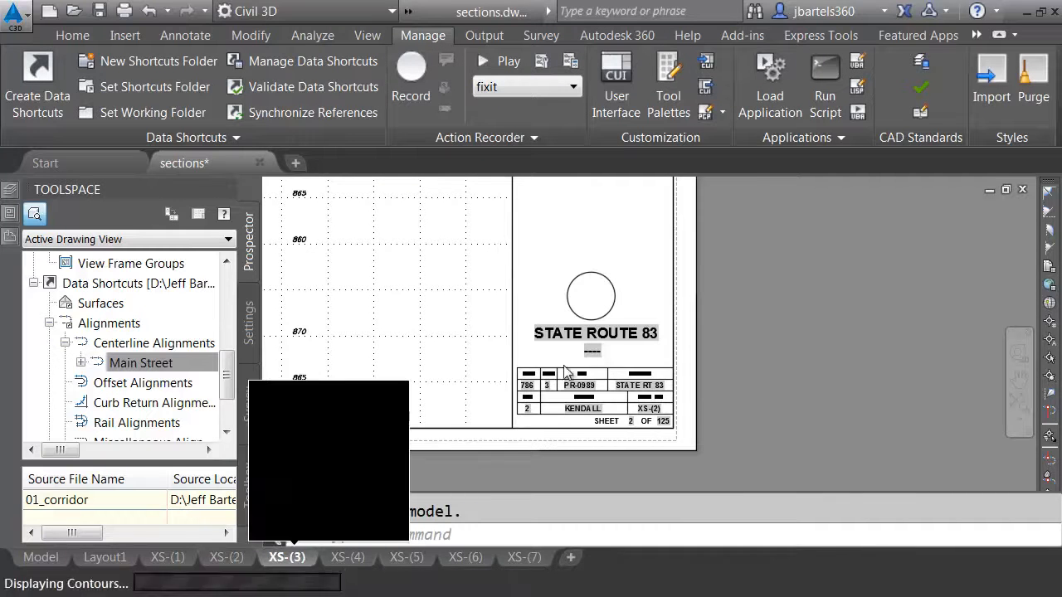
pyautogui.write('fixit')
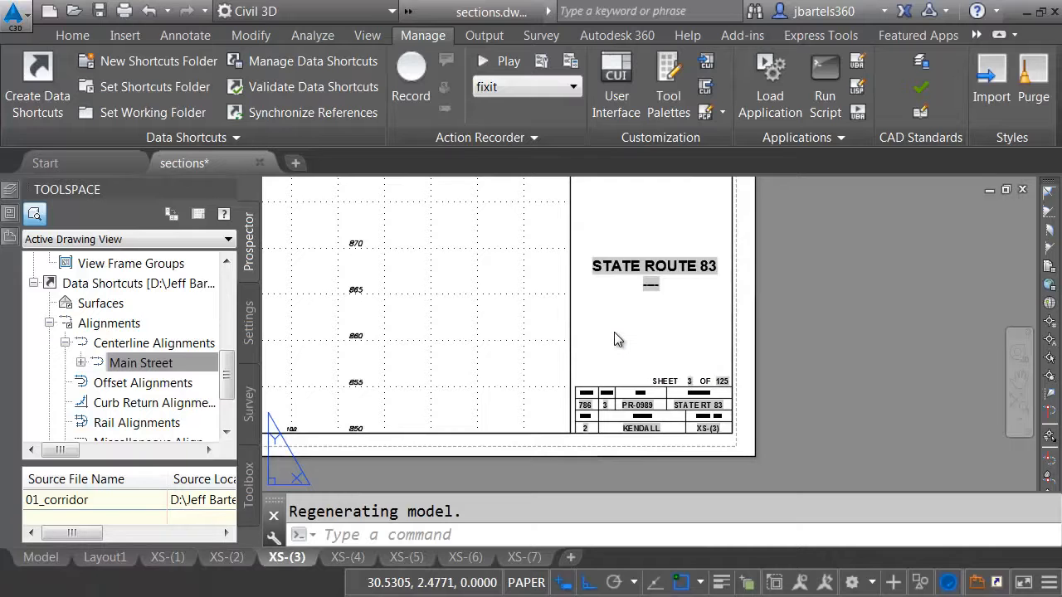
pyautogui.press('Return')
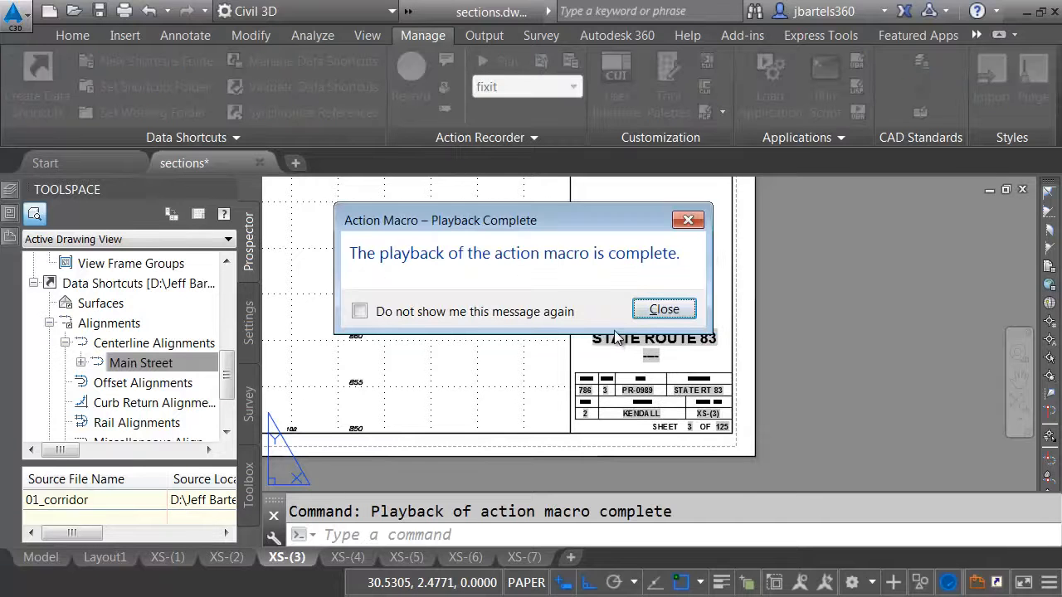
pyautogui.click(656, 312)
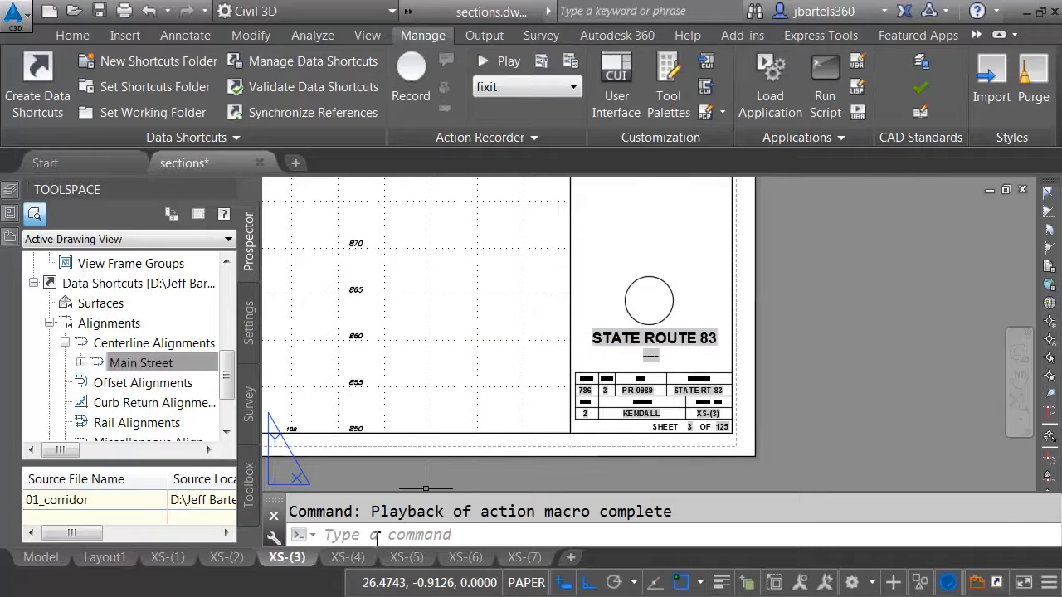
# Repeat the fixit macro on sheets XS-(4) and XS-(5) to replace their title blocks
pyautogui.click(347, 556)
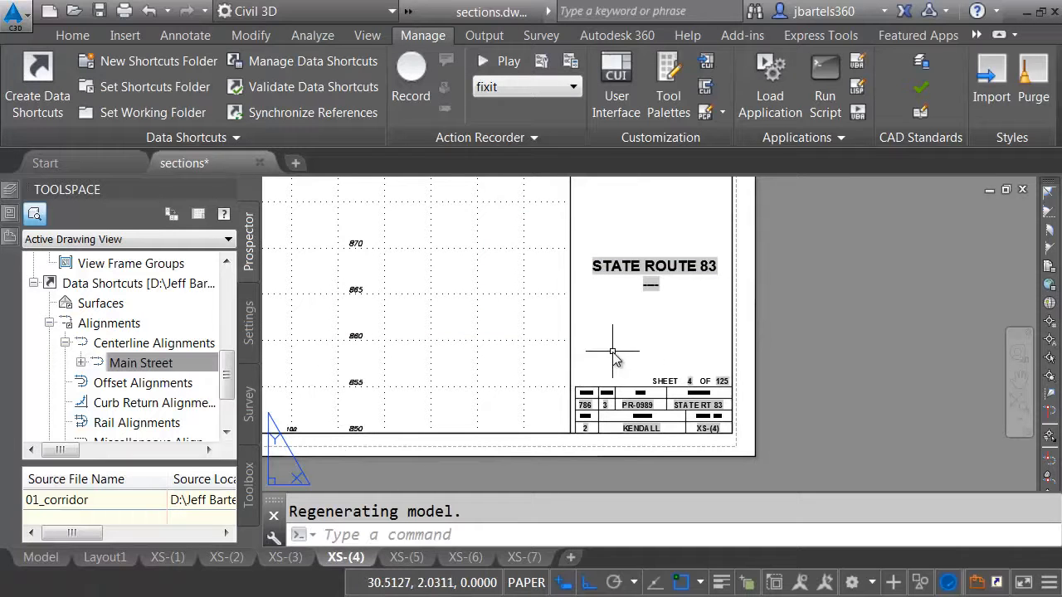
pyautogui.press('Return')
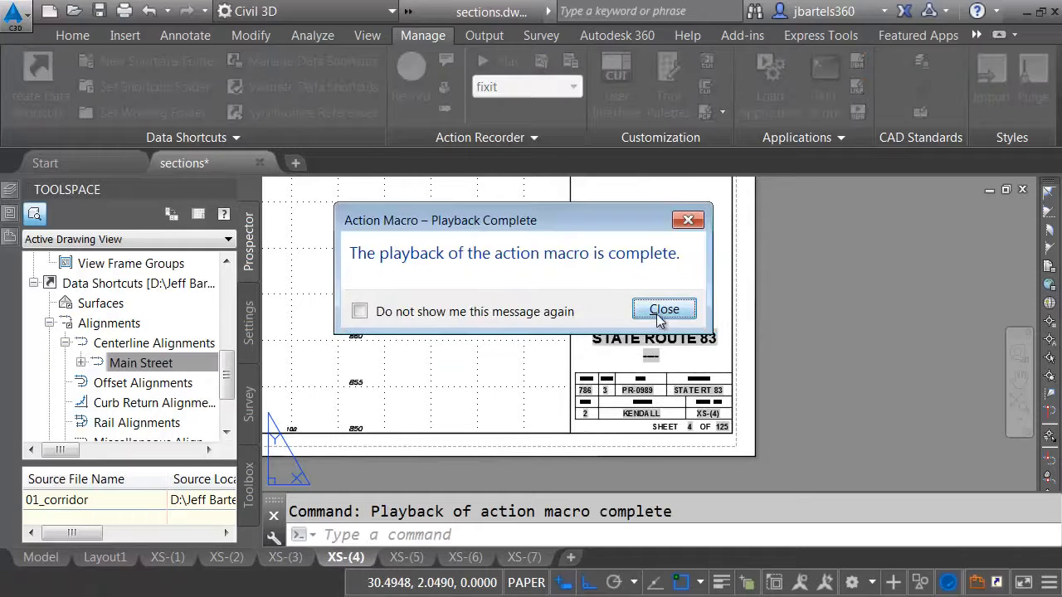
pyautogui.click(656, 312)
pyautogui.click(405, 557)
pyautogui.press('Return')
pyautogui.click(664, 310)
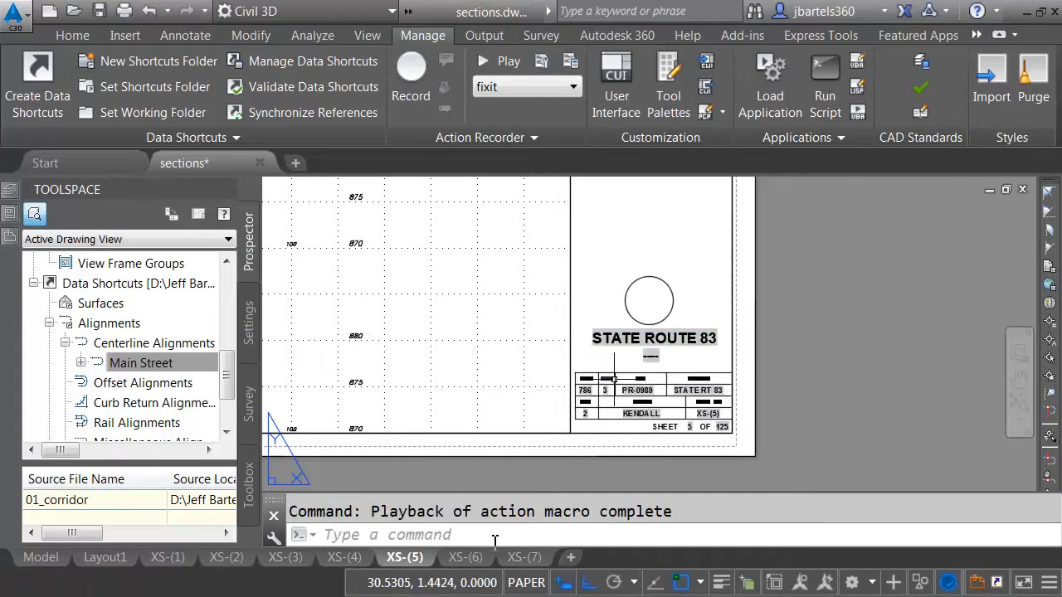
# Replace the title blocks on sheets XS-(6) and XS-(7) by repeating the fixit macro on each
pyautogui.click(465, 557)
pyautogui.press('Return')
pyautogui.click(663, 310)
pyautogui.click(522, 557)
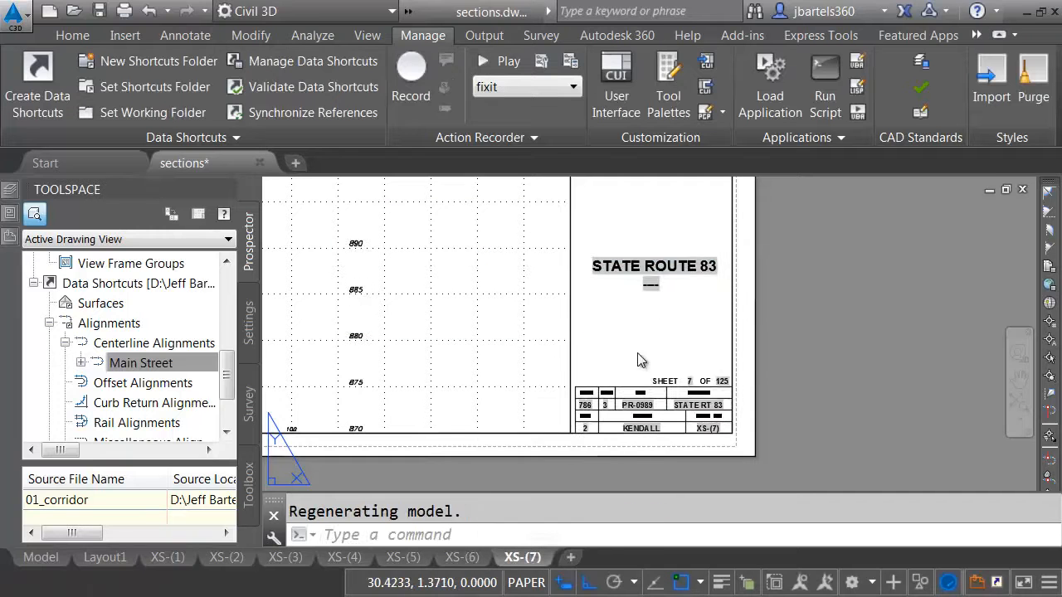
pyautogui.press('Return')
pyautogui.click(660, 312)
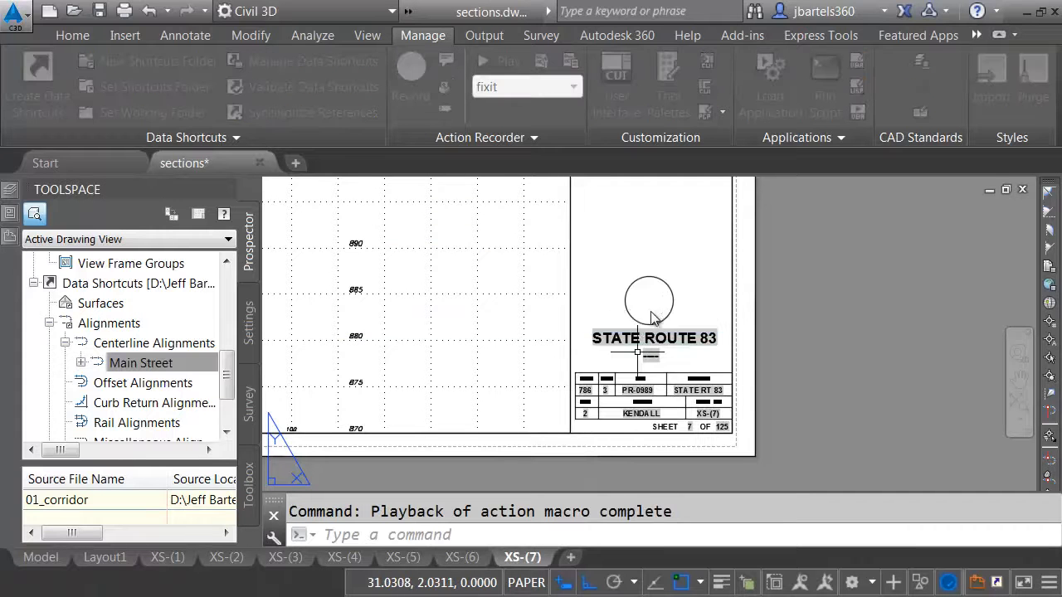